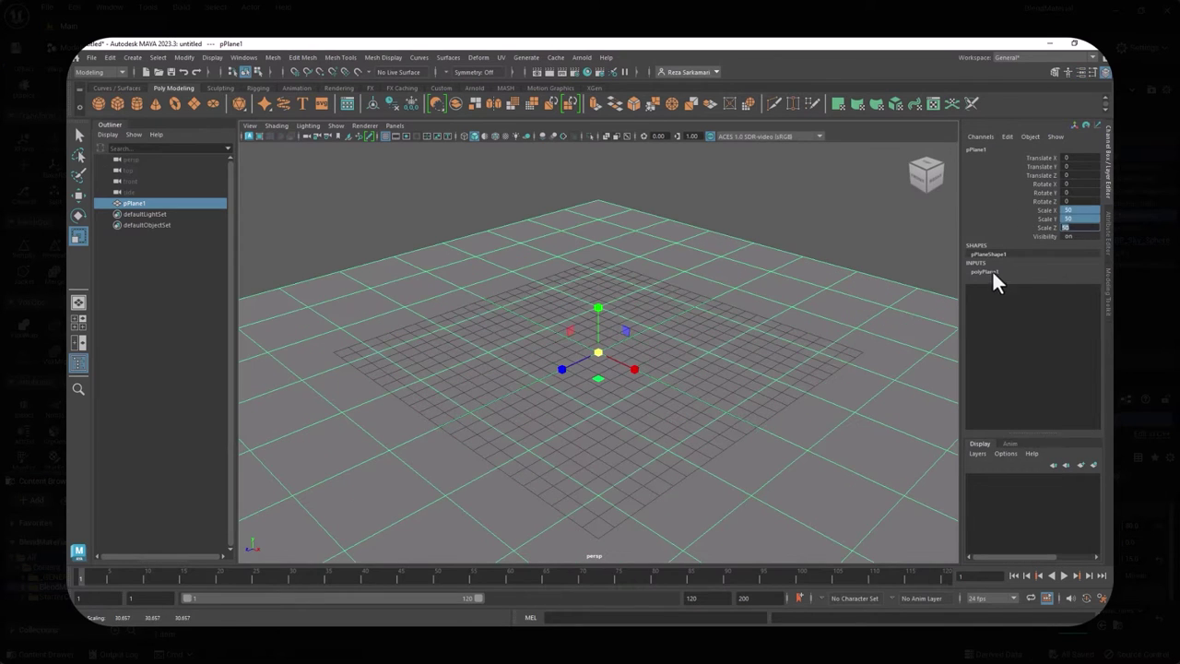
- Raise the polyPlane subdivisions in the Channel Box and orbit around the plane
left_click_drag(1079, 313, 1097, 313)
scroll(658, 368, "down", 5)
left_click_drag(658, 369, 575, 351, "alt")
- Reselect the plane and bring up the Export Selection options to choose the export file type
left_click(401, 413)
left_click(419, 392)
left_click(91, 57)
left_click(224, 212)
left_click(528, 289)
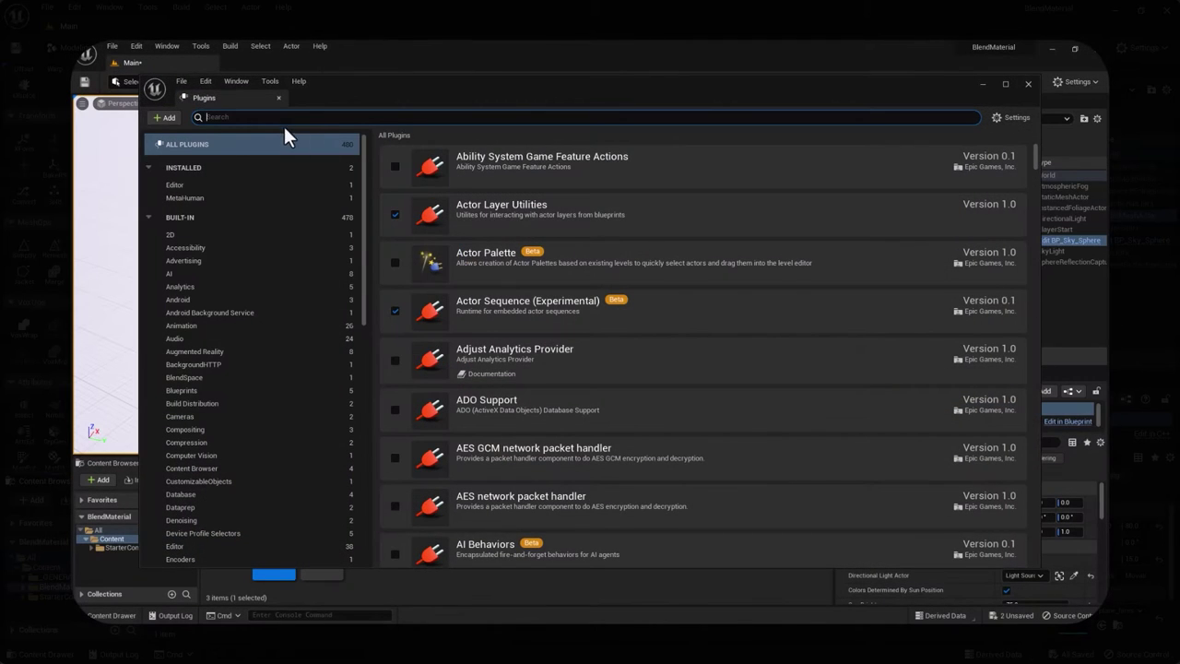
- Enable the Modeling Tools Editor Mode plugin and switch to Modeling Mode
type("modeling")
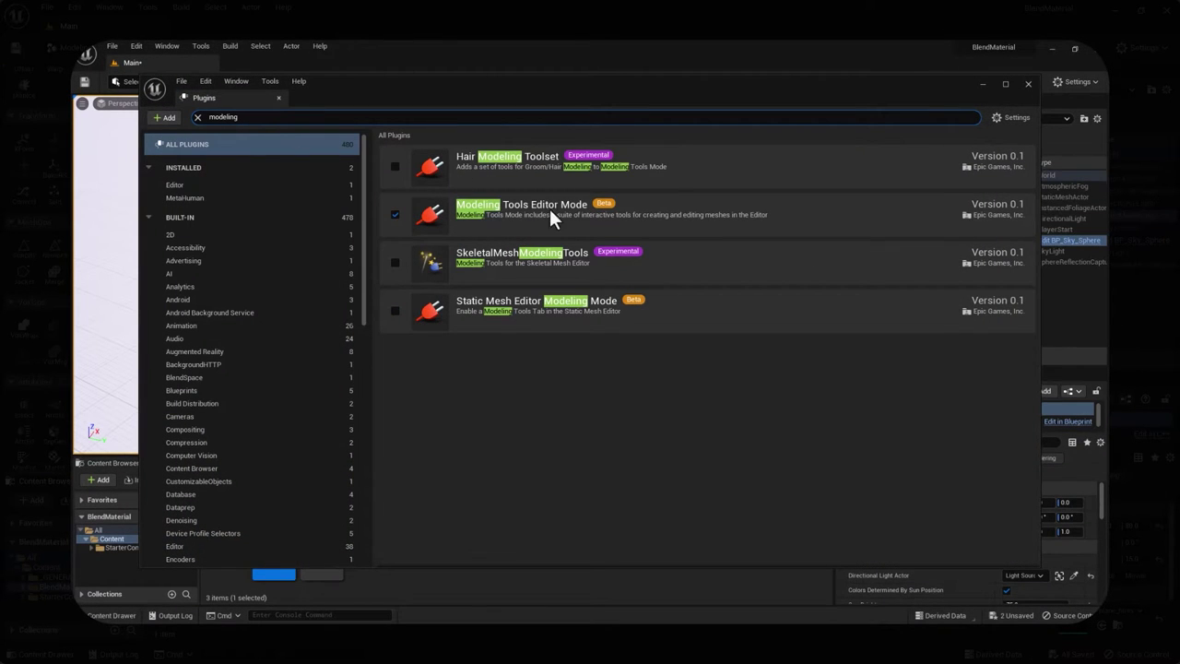
left_click(1027, 85)
left_click(140, 82)
left_click(153, 145)
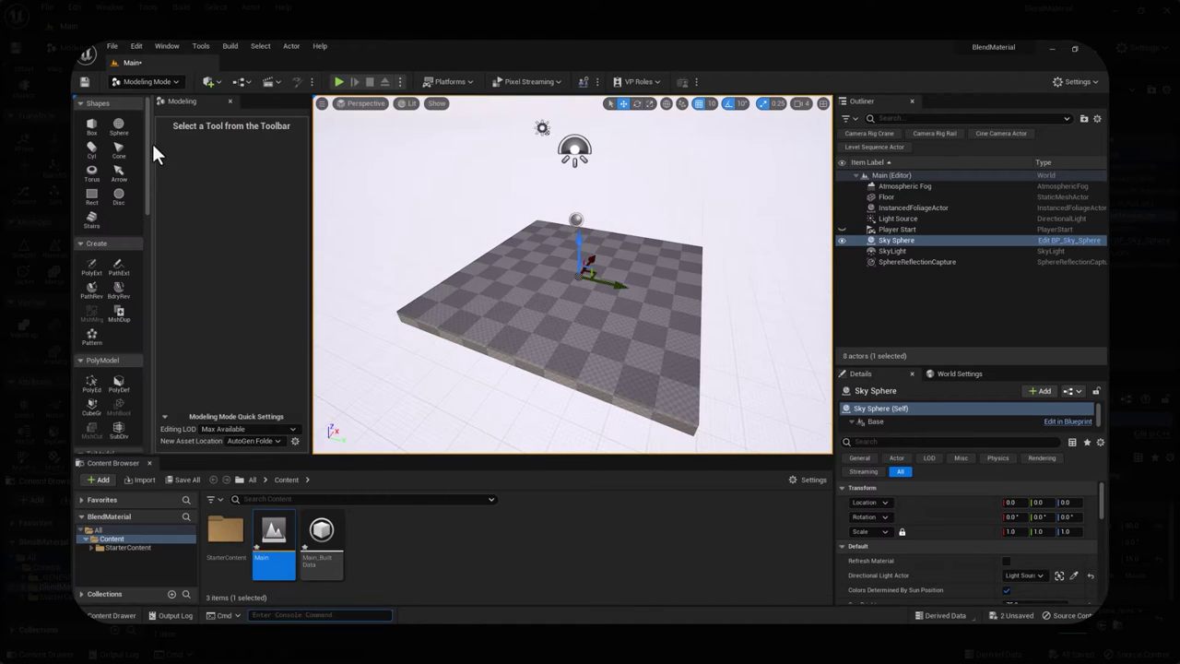
- Create a Rect plane in the scene and set its scale to 10
left_click(91, 194)
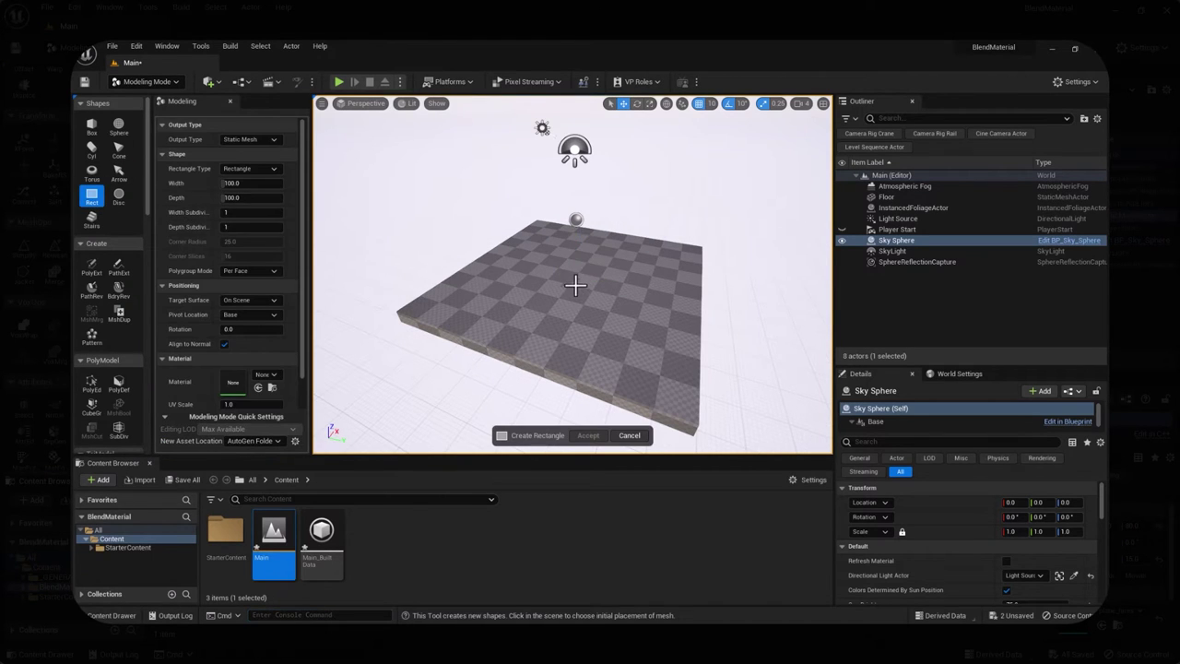
left_click(574, 286)
left_click(588, 436)
left_click(1014, 532)
type("10")
key("Return")
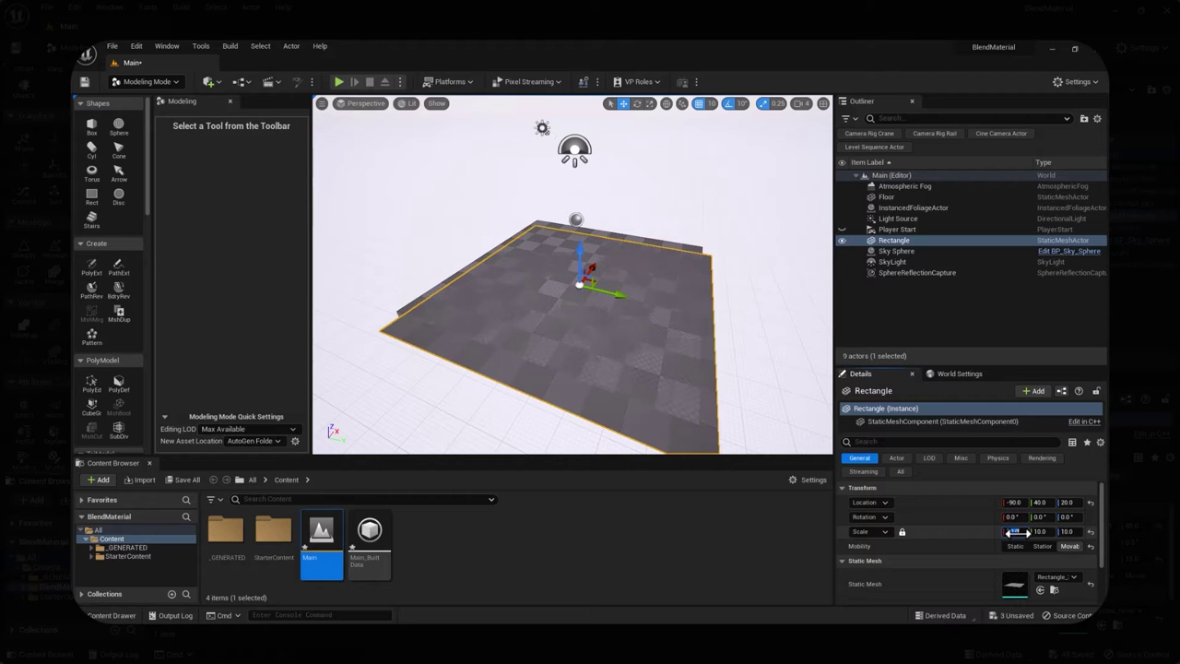
- Hide the Floor, view the viewport in Wireframe, and Remesh the rectangle into denser triangles
left_click(842, 197)
left_click_drag(506, 342, 566, 359)
left_click(405, 103)
left_click(424, 183)
left_click_drag(147, 175, 161, 309)
left_click(118, 327)
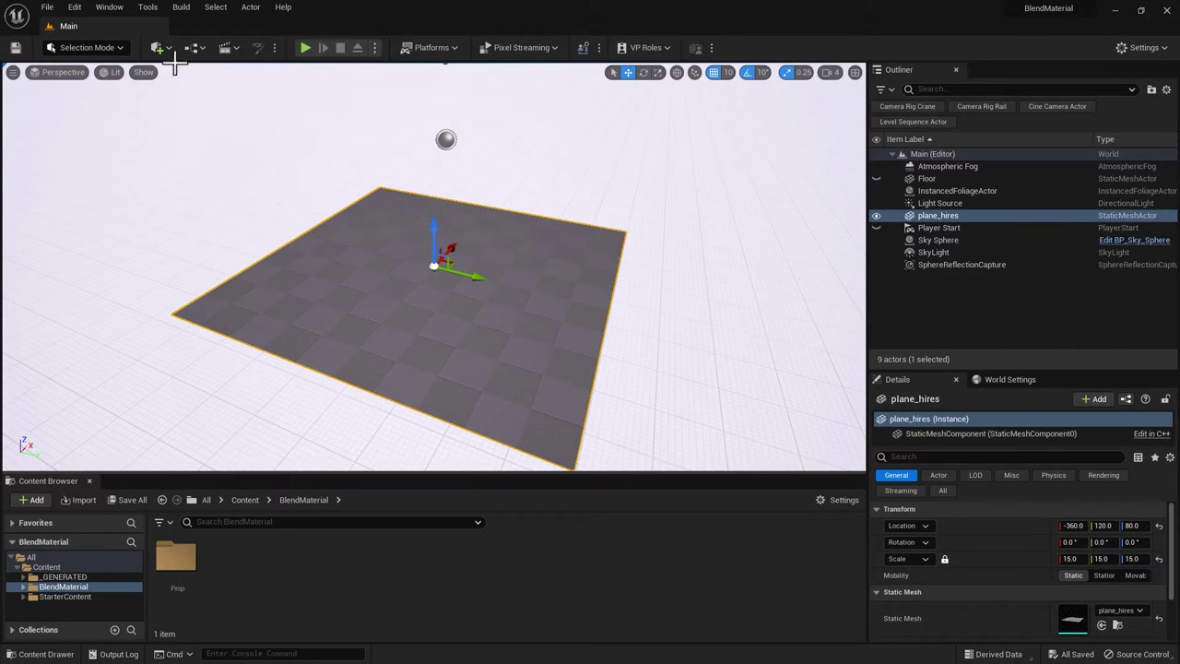
- Launch Quixel Bridge from Quick Add and reposition its window up and left
left_click(159, 47)
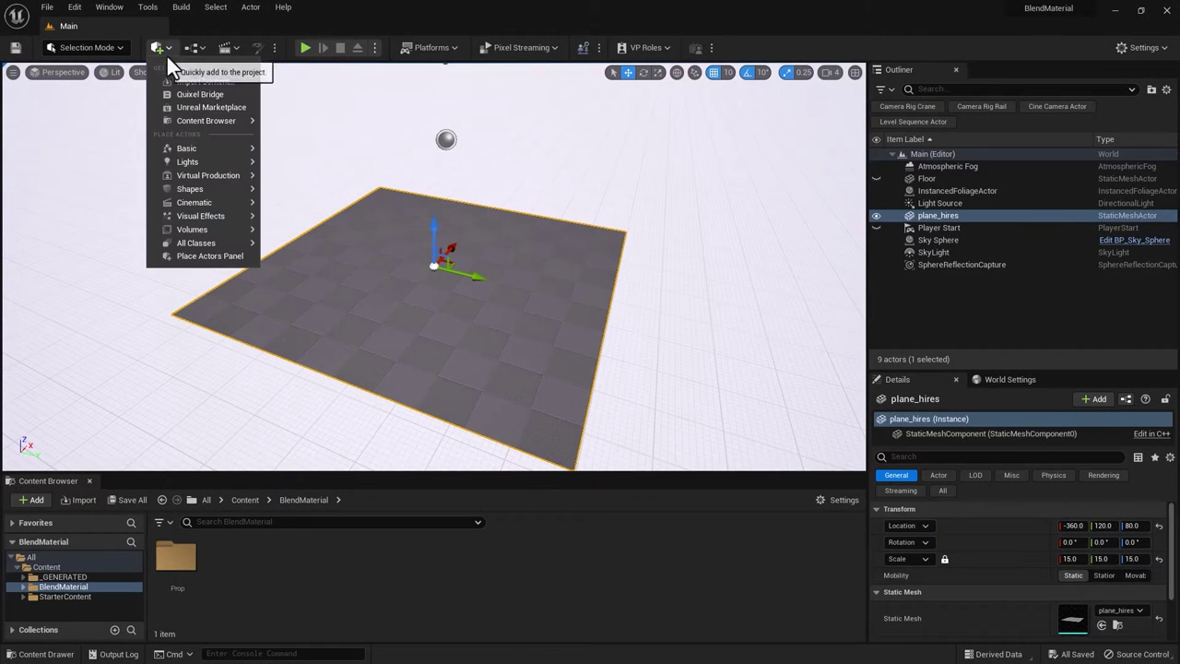
left_click(198, 94)
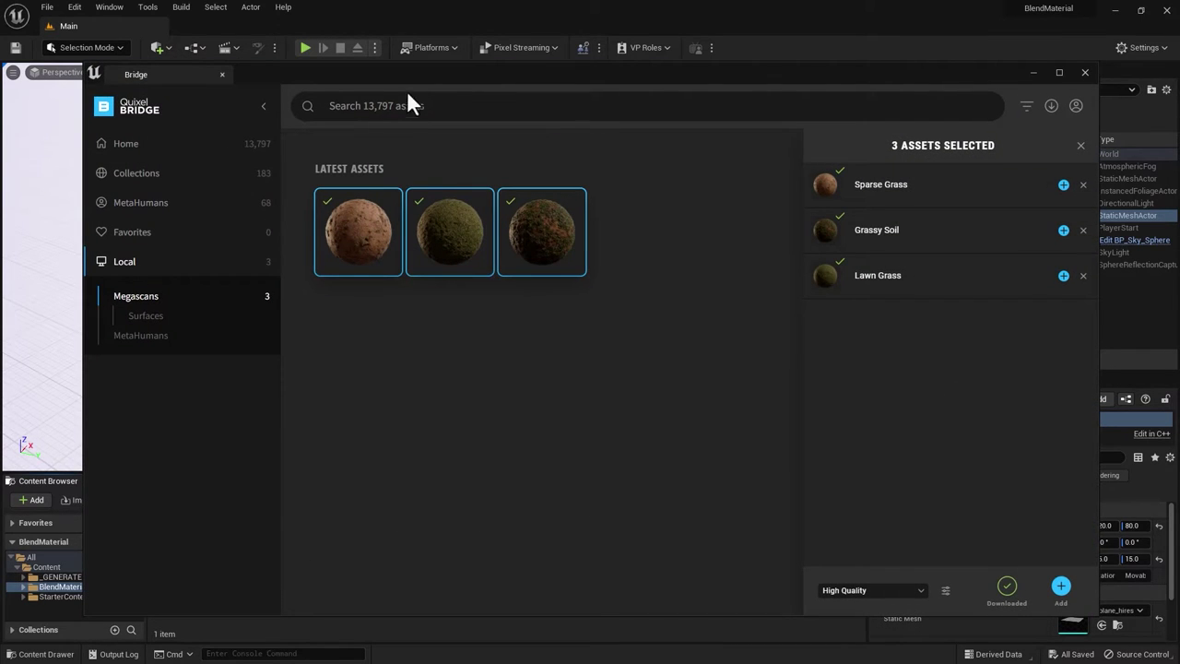
left_click_drag(425, 77, 390, 58)
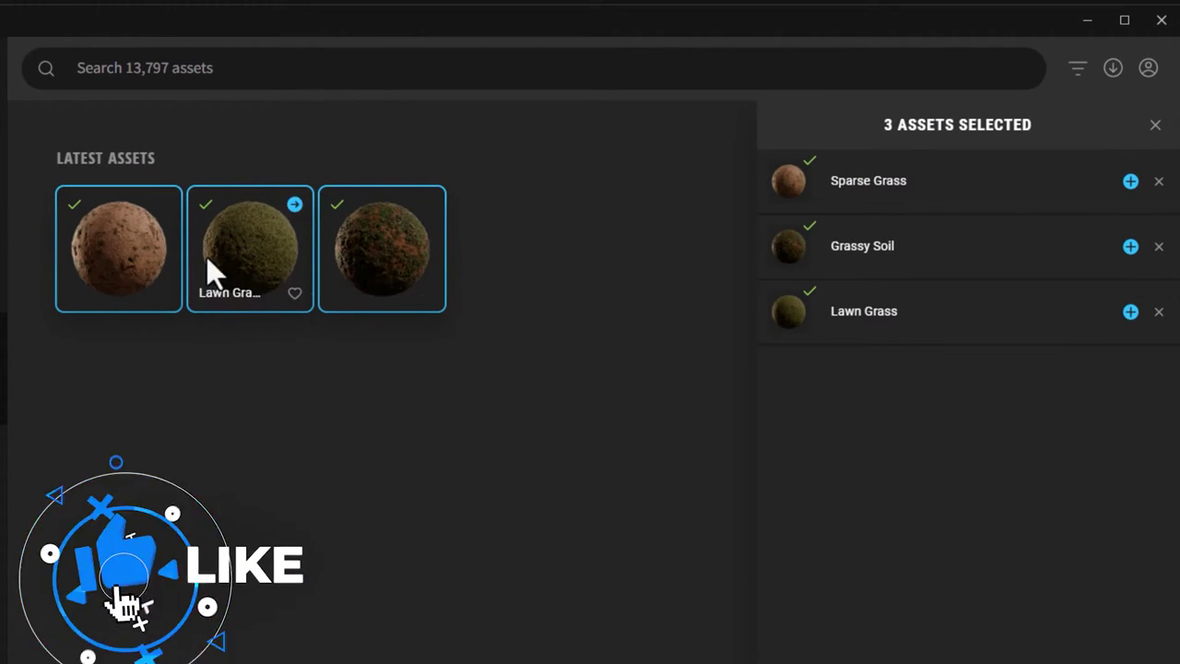
- Review the Lawn Grass, Grassy Soil and Sparse Grass surfaces under Local Megascans
left_click(208, 260)
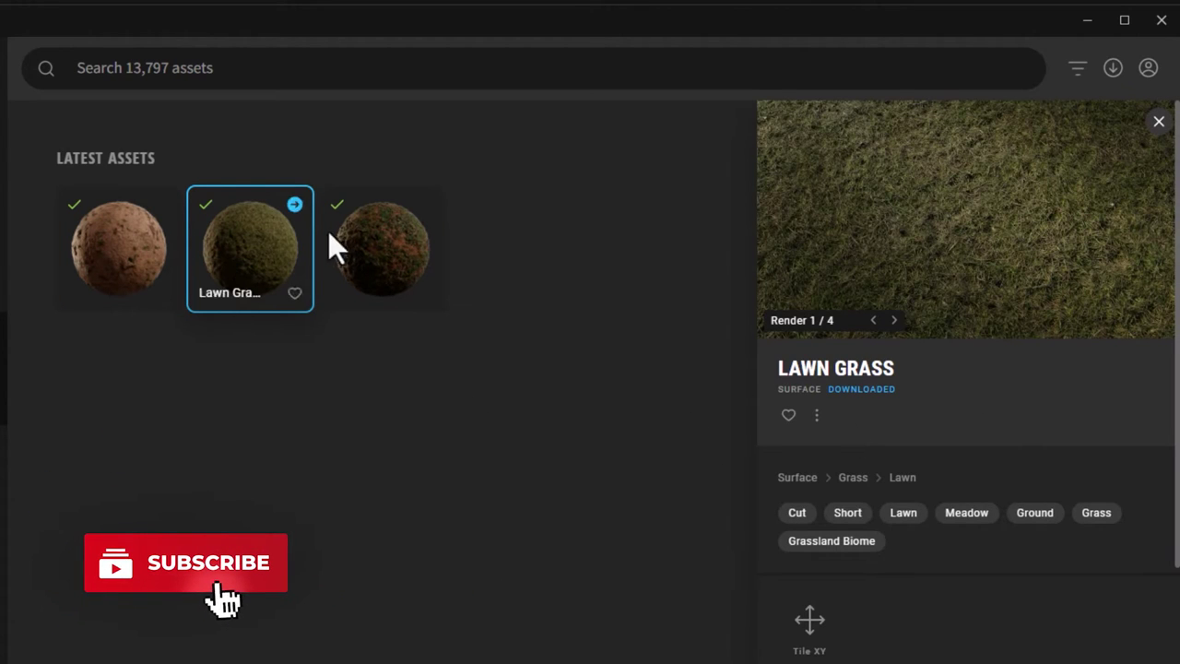
left_click(359, 261)
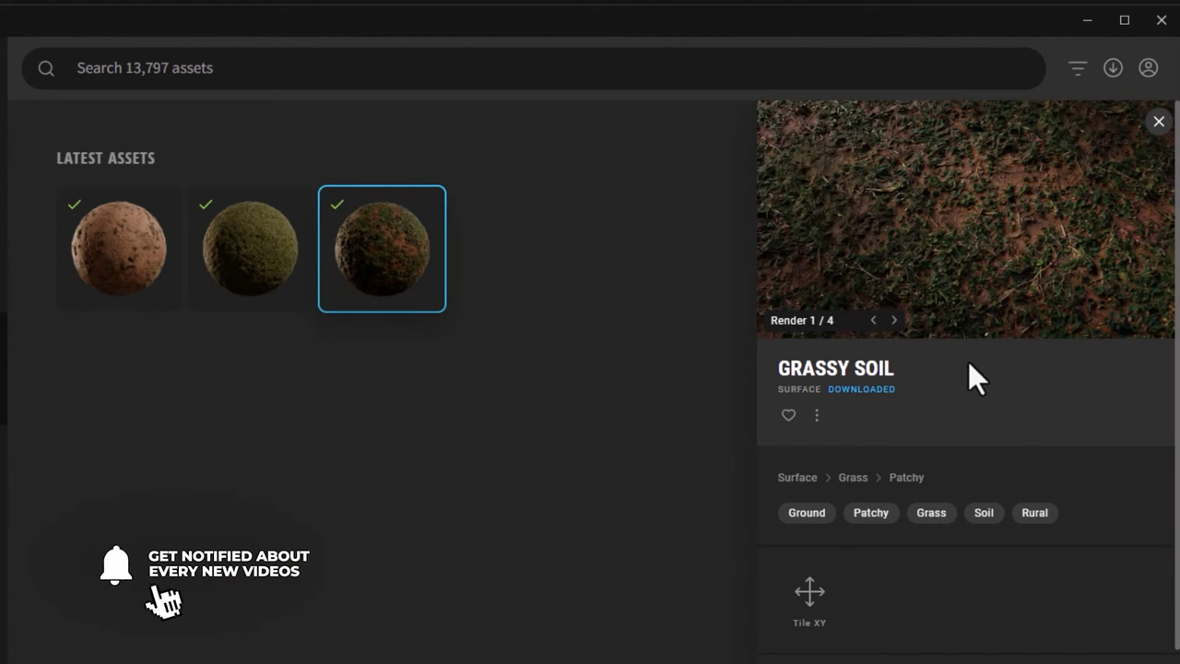
left_click(101, 239)
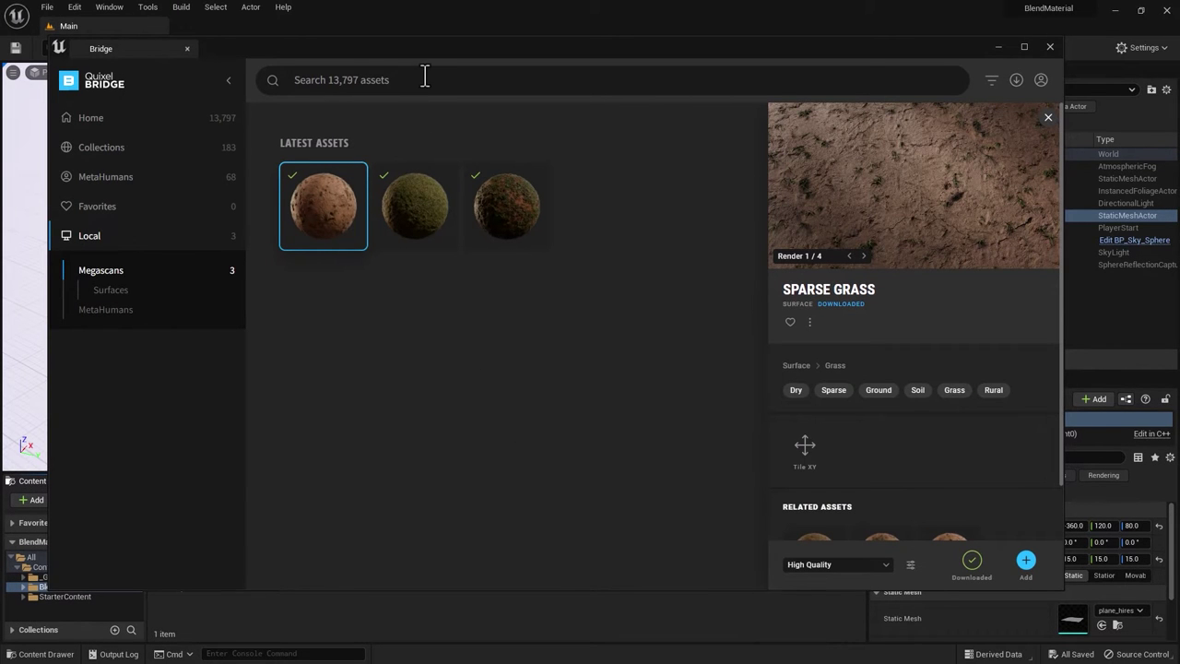
- Shift Bridge to the right and open BlendMaterial > Prop to show the plane_hires asset
left_click_drag(381, 52, 518, 56)
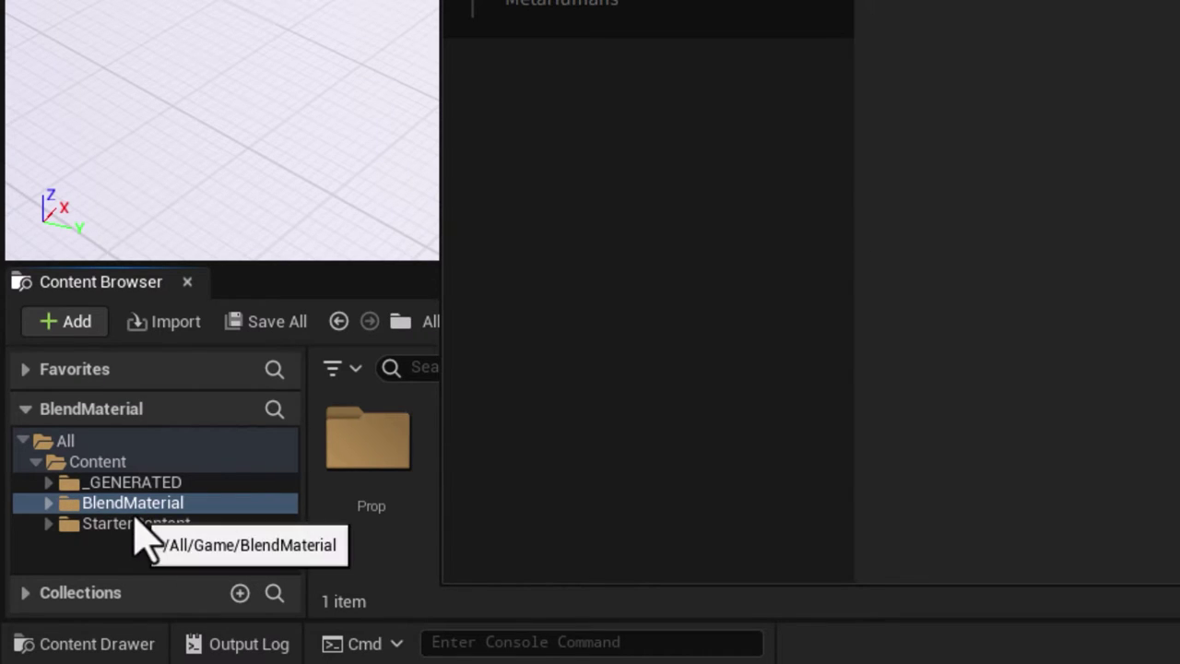
left_click(47, 508)
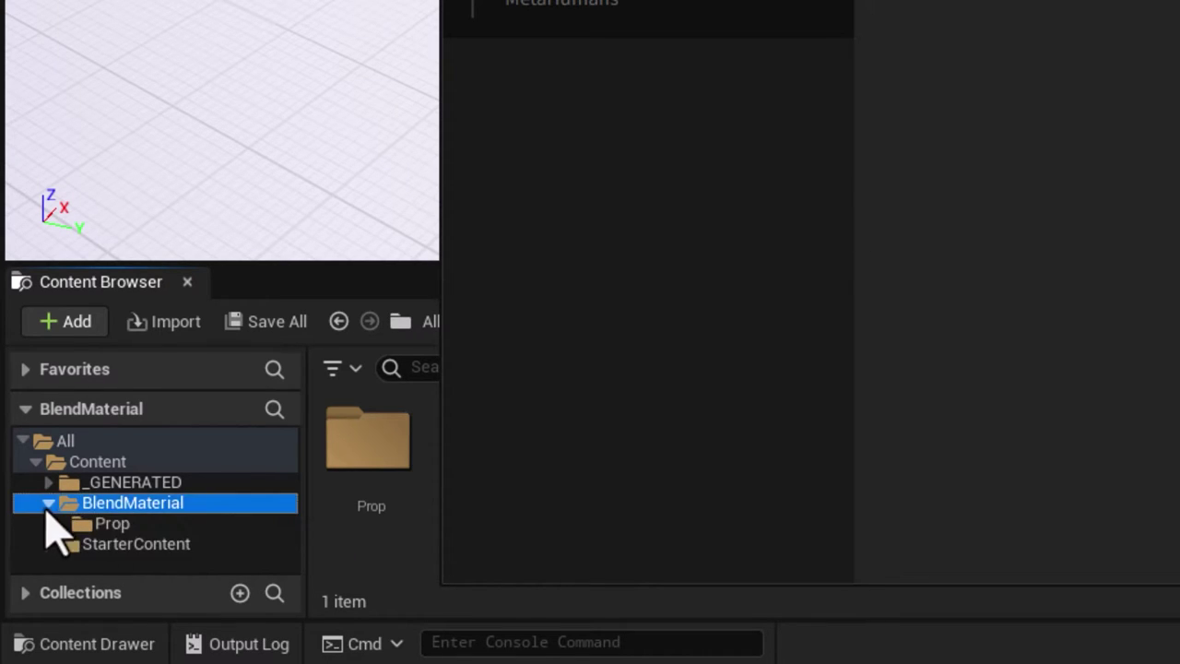
left_click(106, 526)
mouse_move(406, 456)
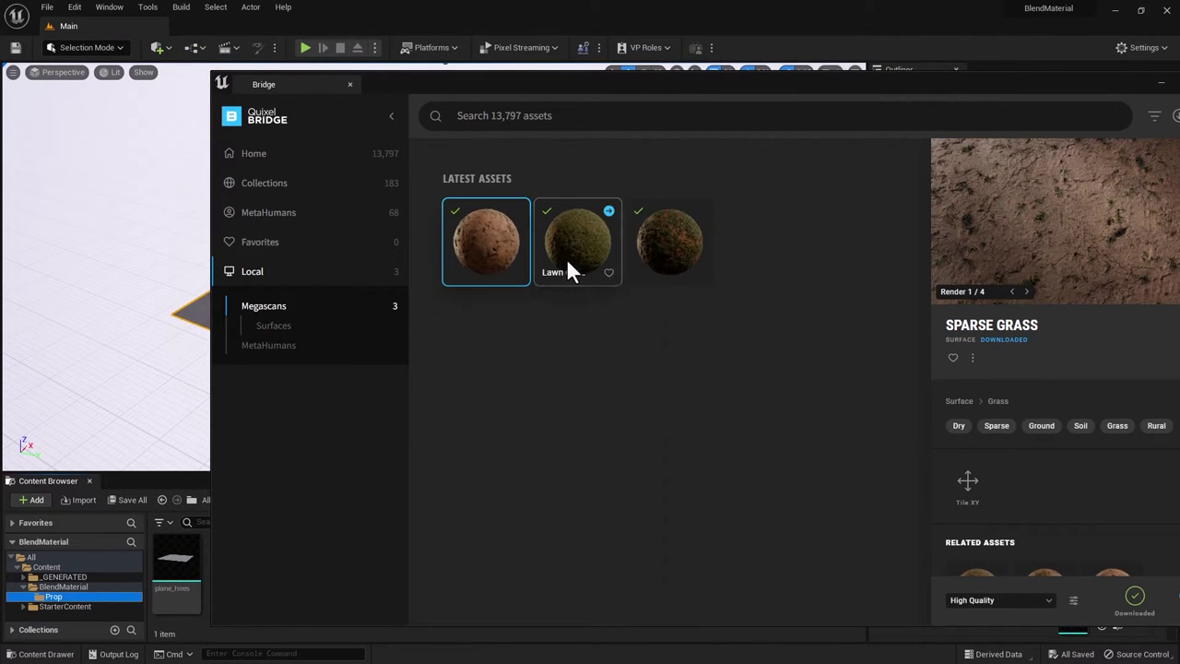
- Select the Lawn Grass, Grassy Soil and Sparse Grass surfaces in Bridge and add them to the project
left_click(638, 263, "shift")
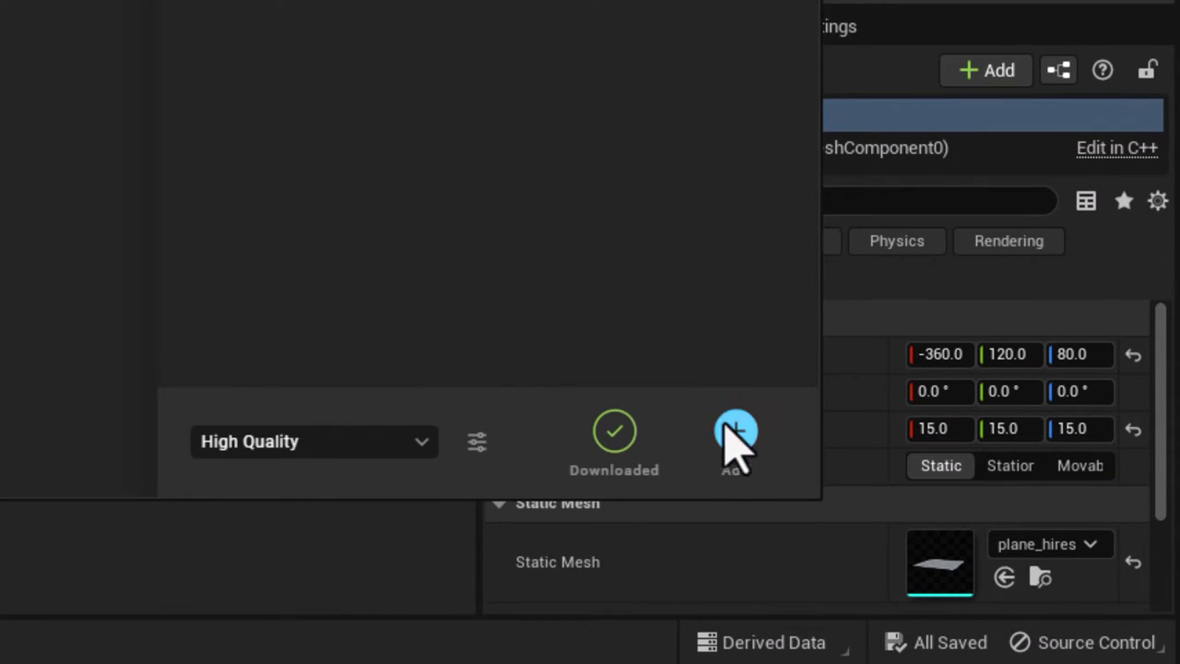
left_click(737, 433)
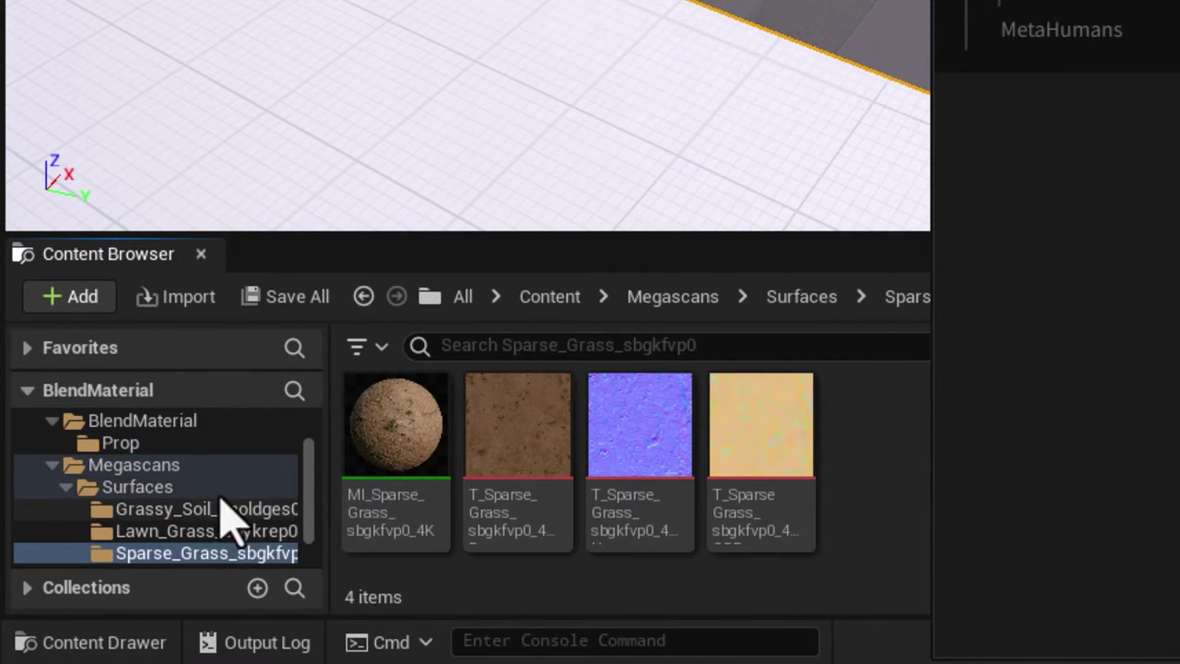
left_click_drag(301, 498, 324, 547)
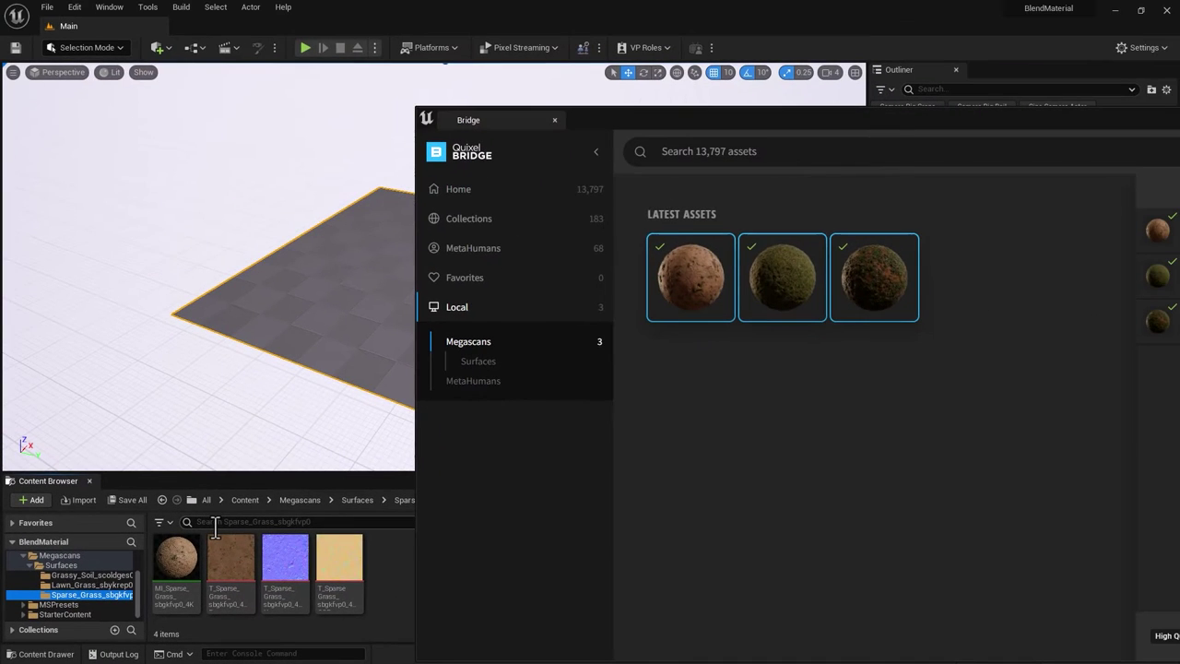
left_click_drag(911, 121, 570, 50)
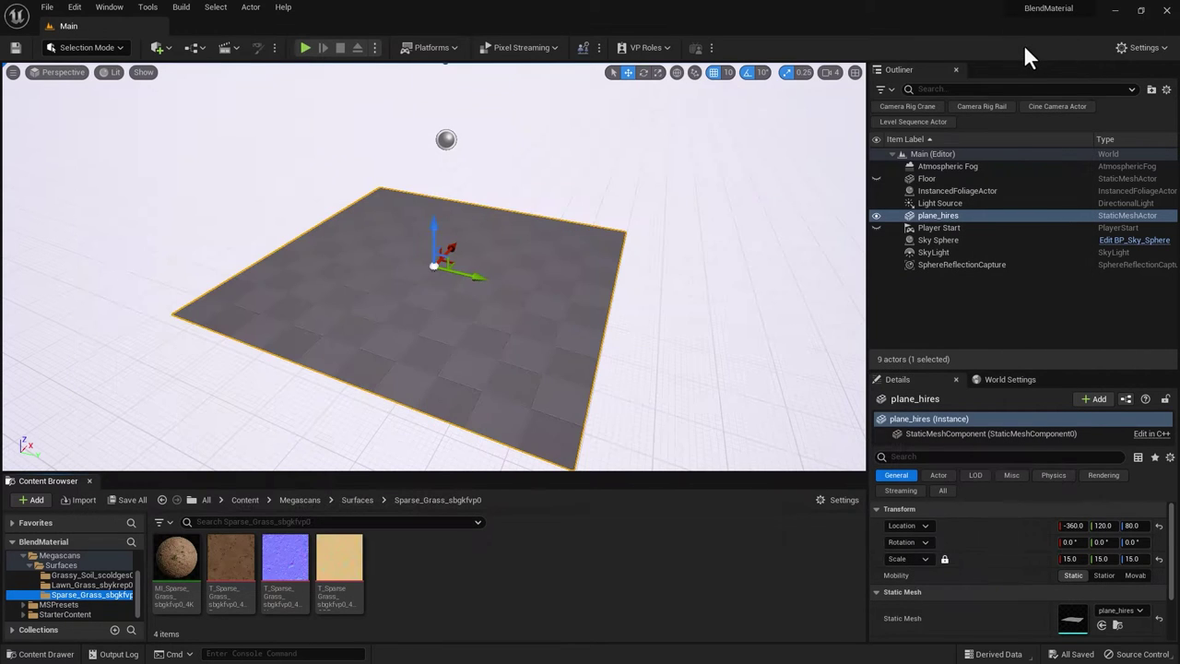
- Browse the Lawn_Grass, Grassy_Soil and Sparse_Grass surface folders
left_click(81, 584)
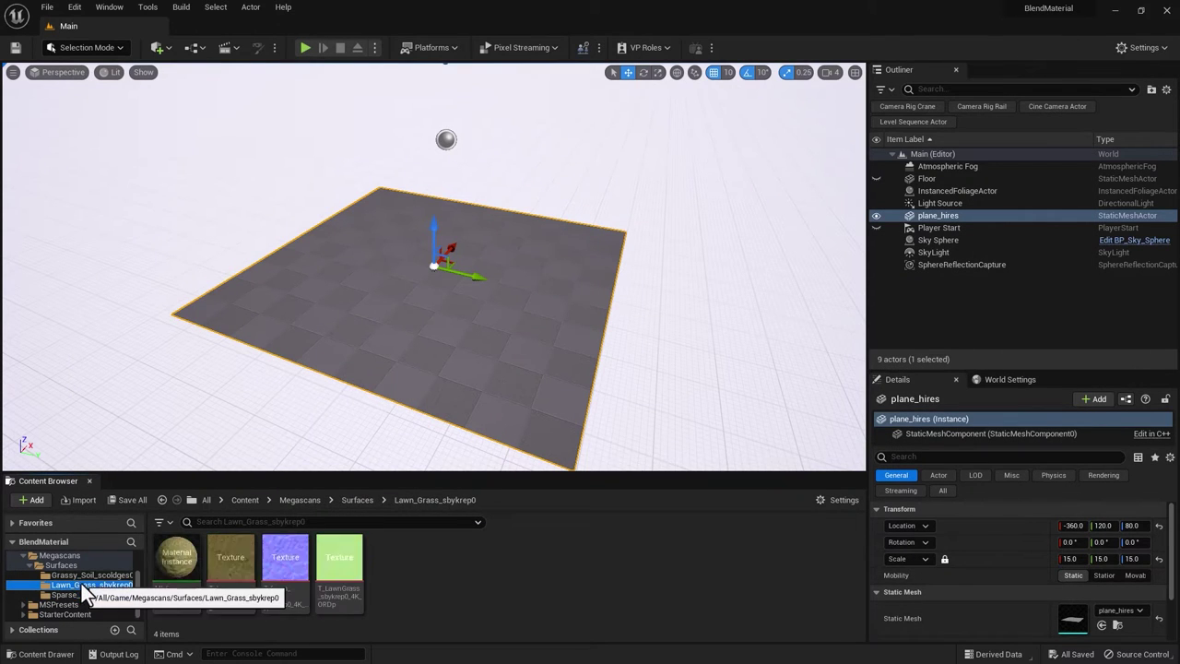
left_click(78, 575)
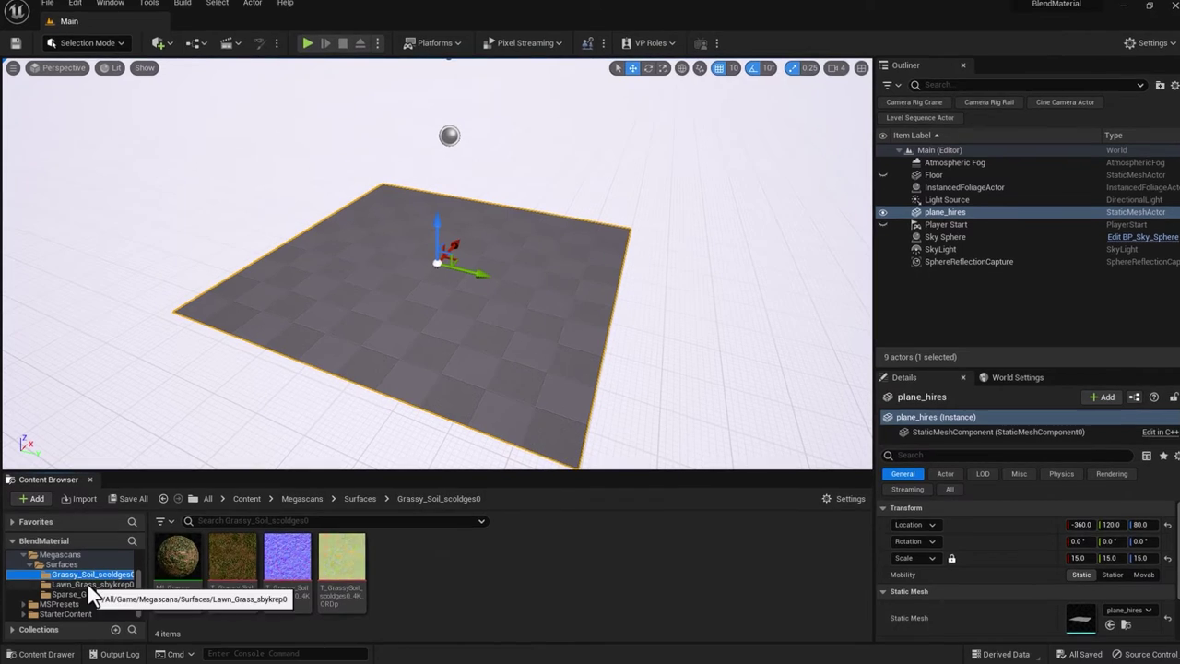
left_click(89, 584)
left_click(92, 594)
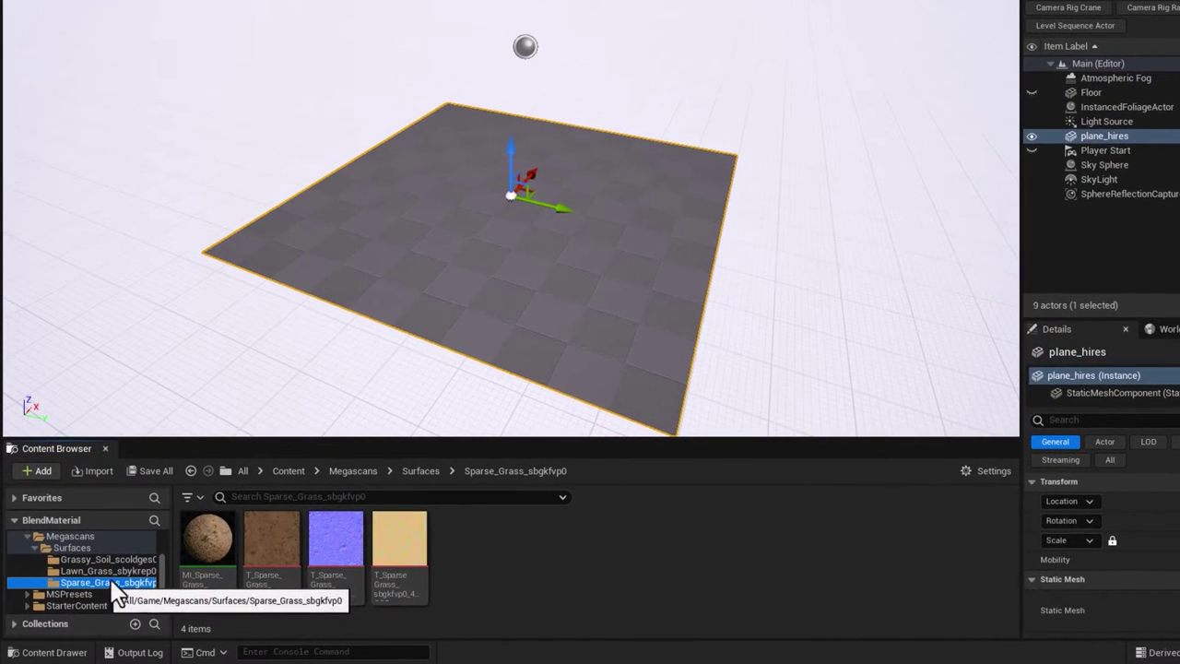
- Make the Content Browser taller, turn folder display off, and list the Surfaces folder's 12 items
left_click(558, 436)
left_click_drag(558, 435, 557, 402)
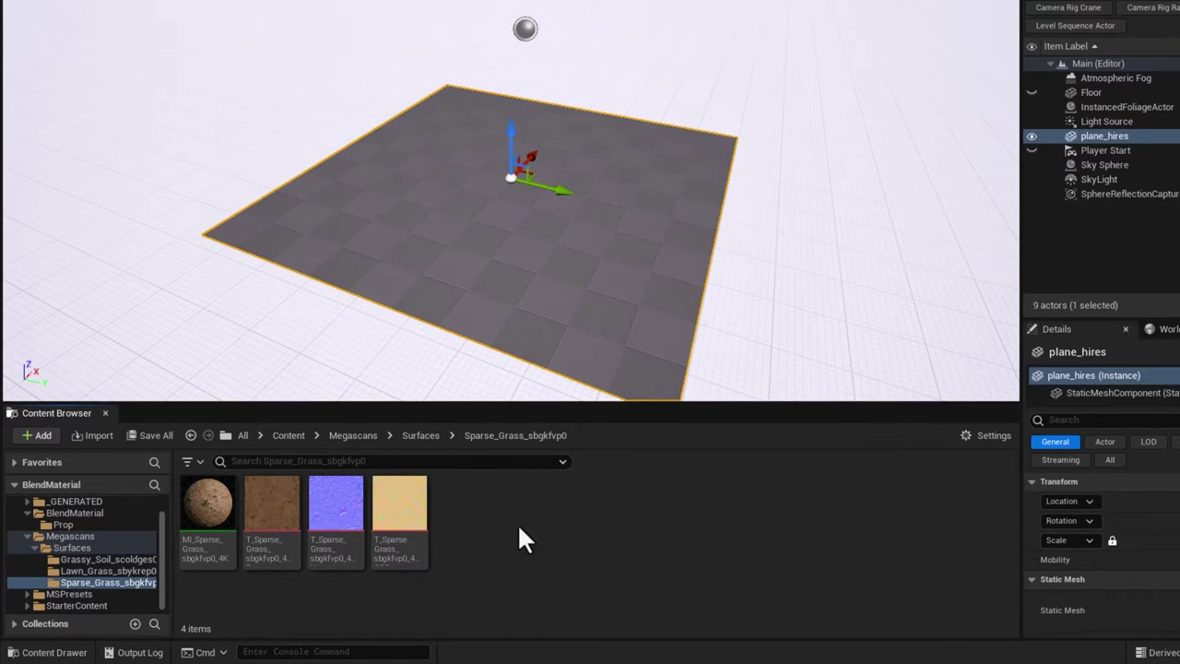
left_click(991, 436)
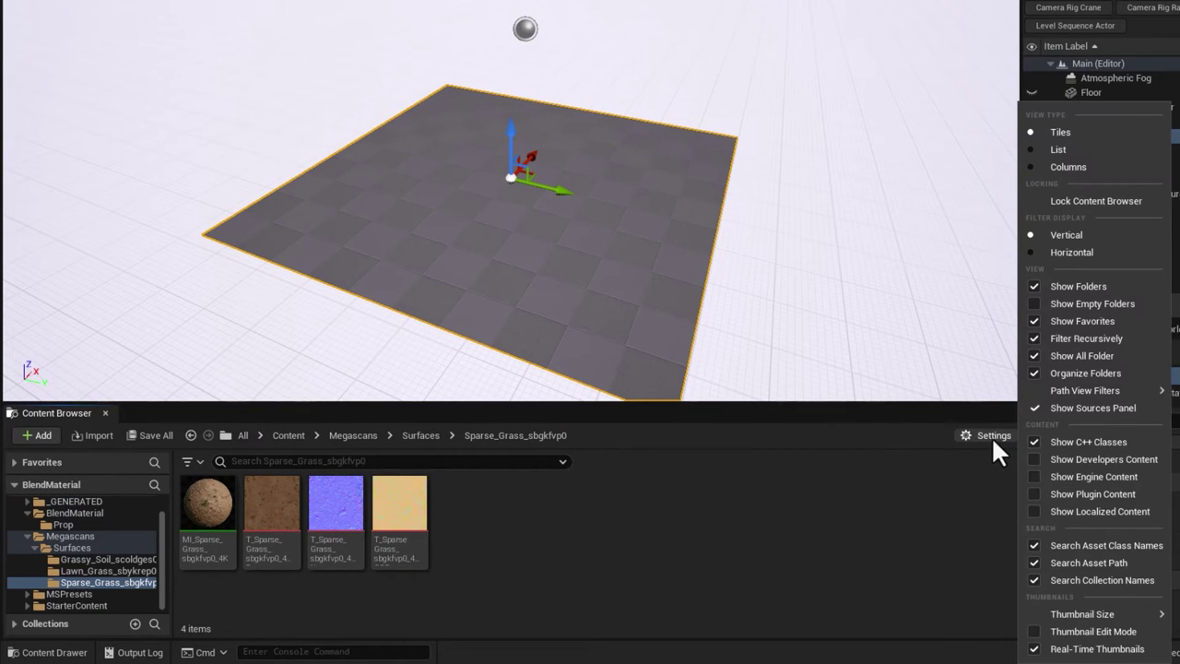
left_click(1074, 286)
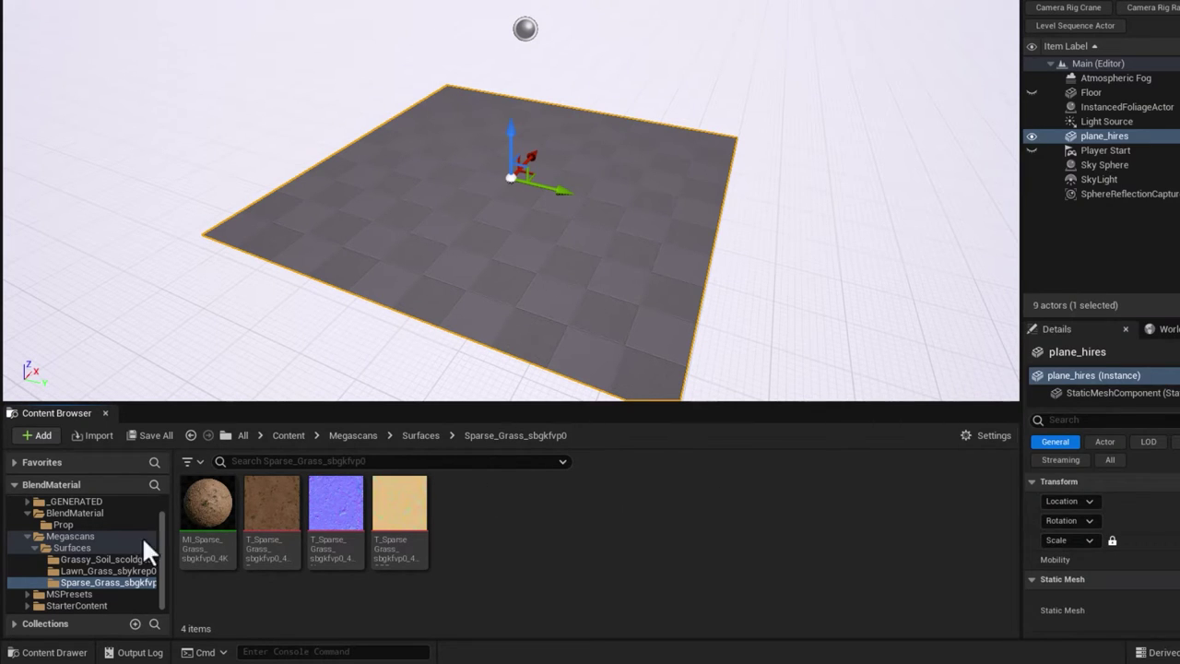
left_click(62, 549)
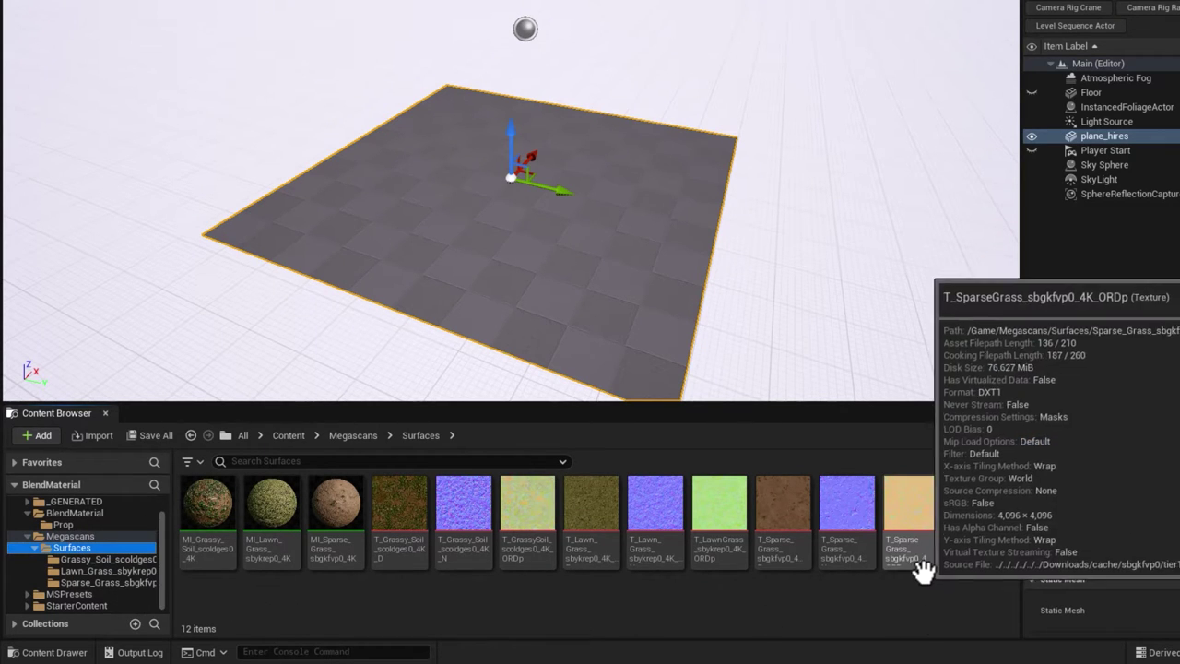
- Select the three surface material instances and turn Show Folders back on
left_click(317, 516)
left_click(269, 519, "ctrl")
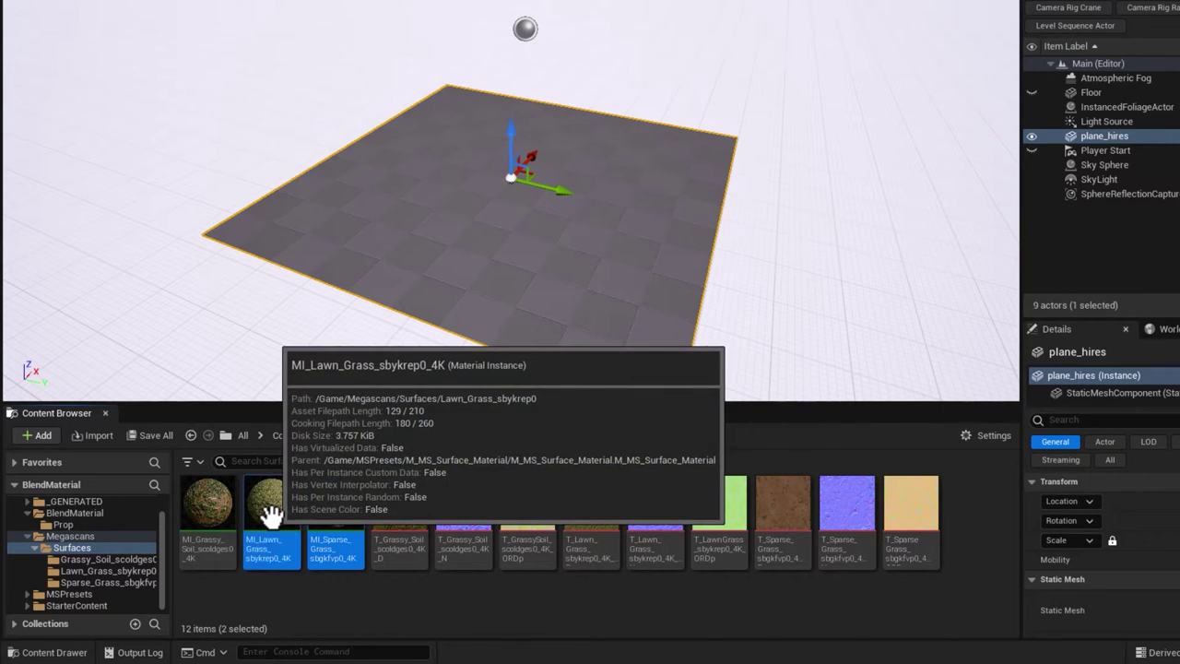
left_click(210, 518, "ctrl")
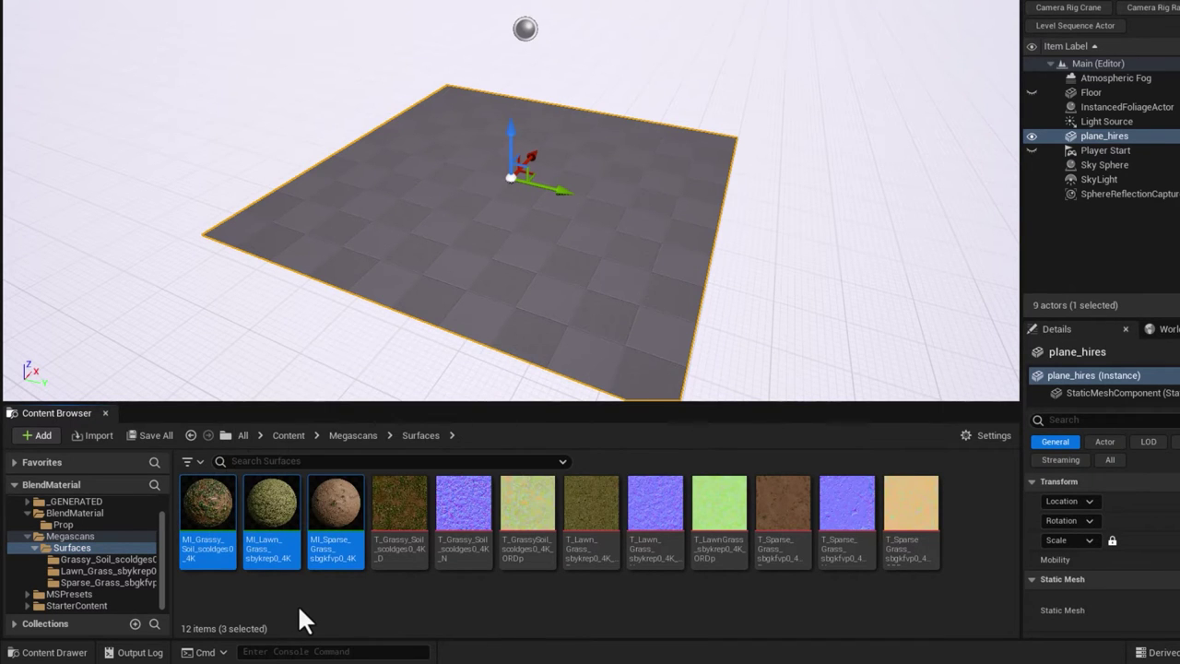
left_click(988, 435)
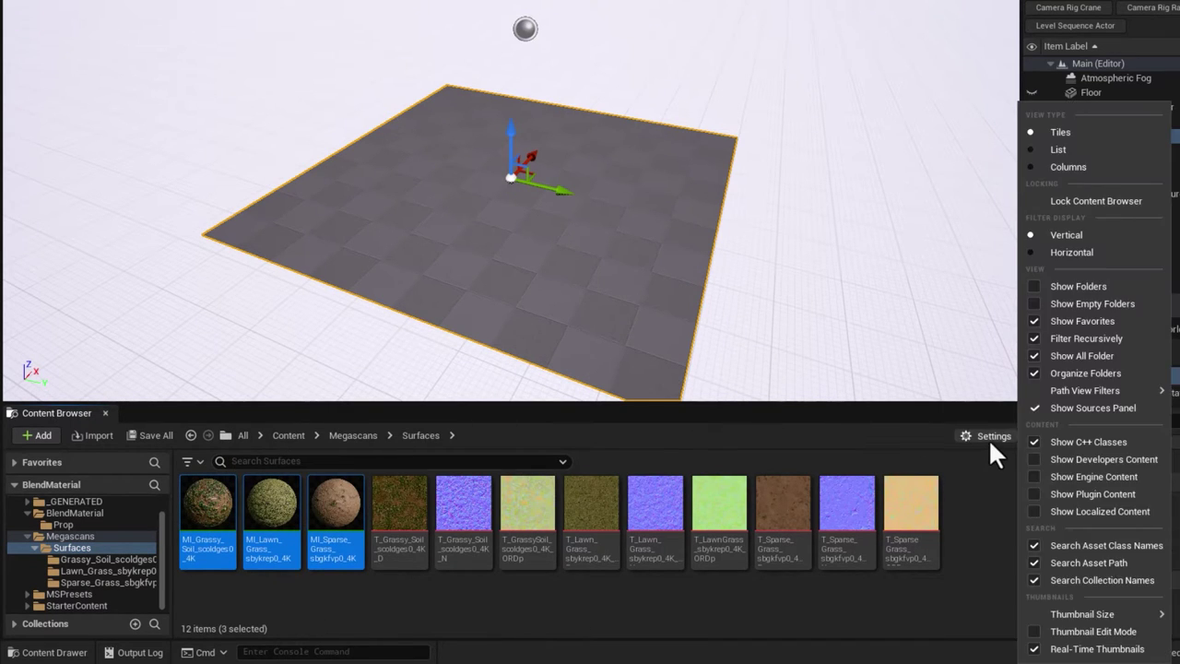
left_click(1037, 288)
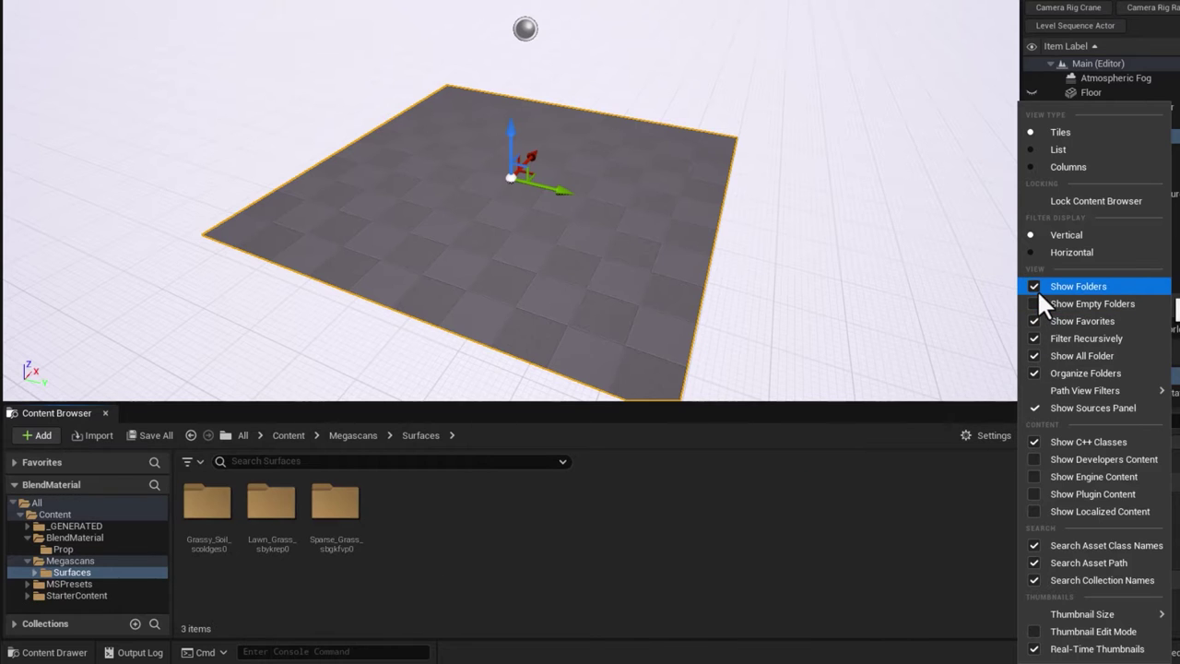
left_click(192, 466)
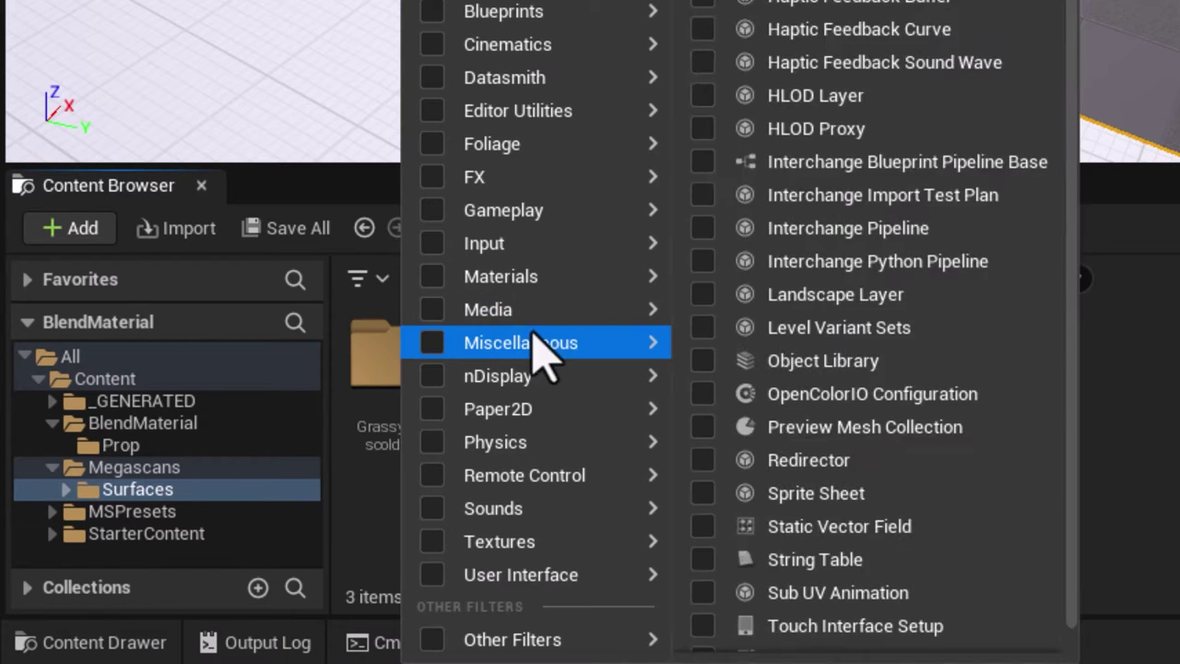
- Filter to Materials and select MI_Sparse_Grass, MI_Grassy_Soil and MI_Lawn_Grass
left_click(431, 276)
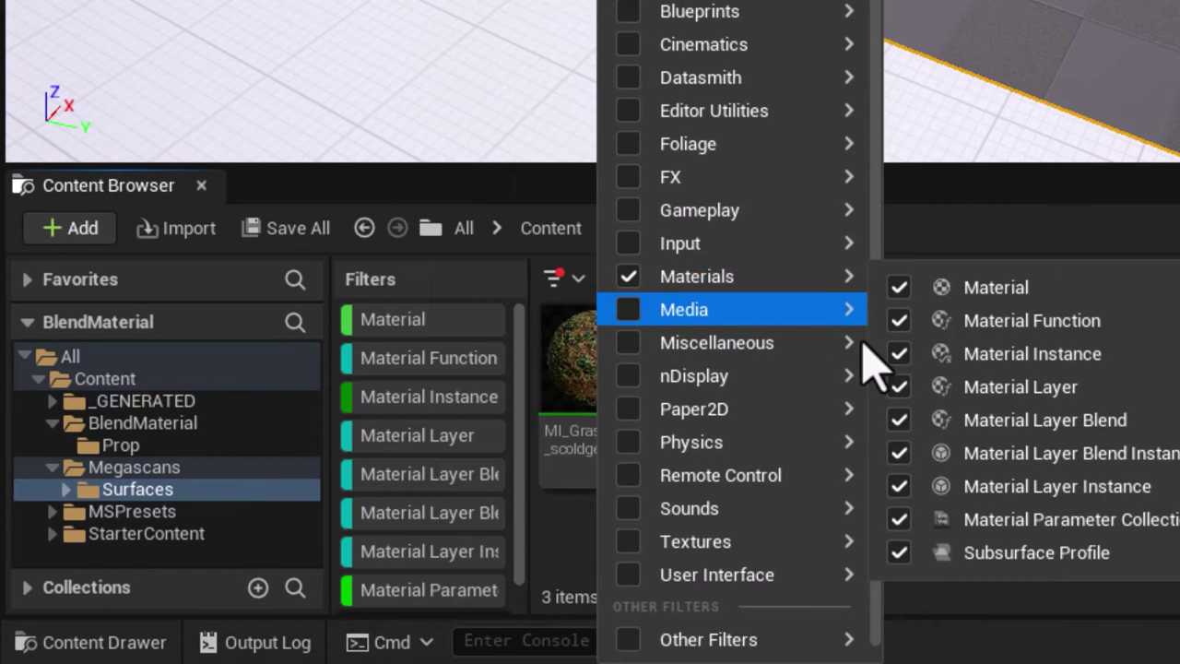
key("Escape")
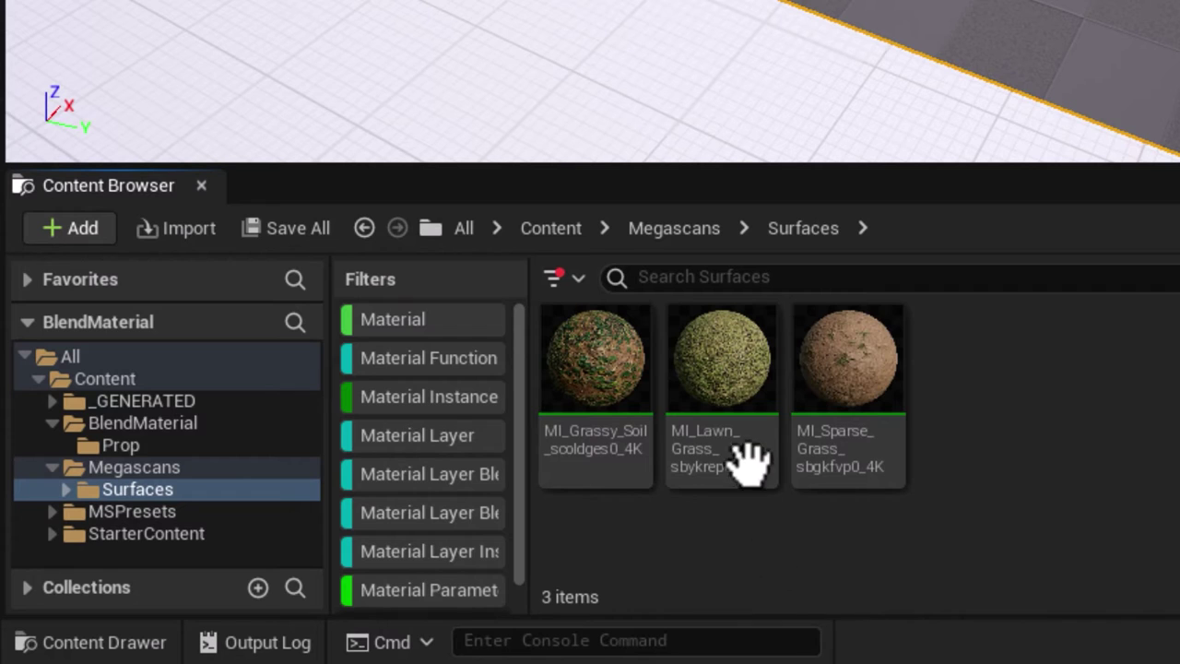
left_click(834, 360)
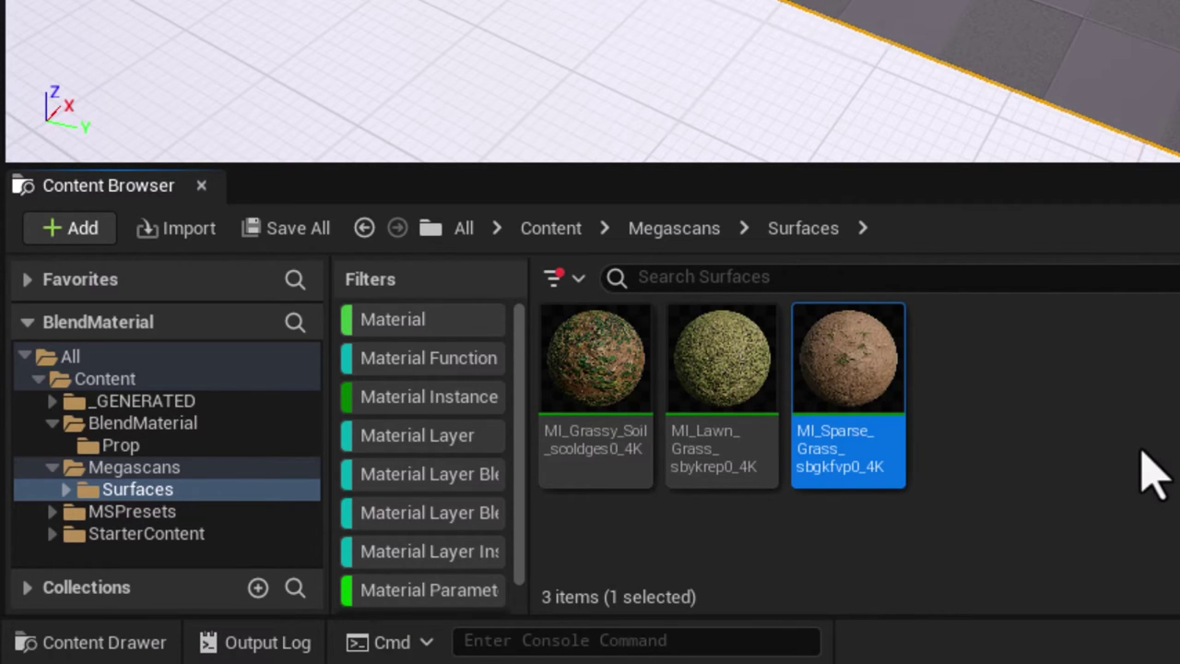
left_click(576, 361, "ctrl")
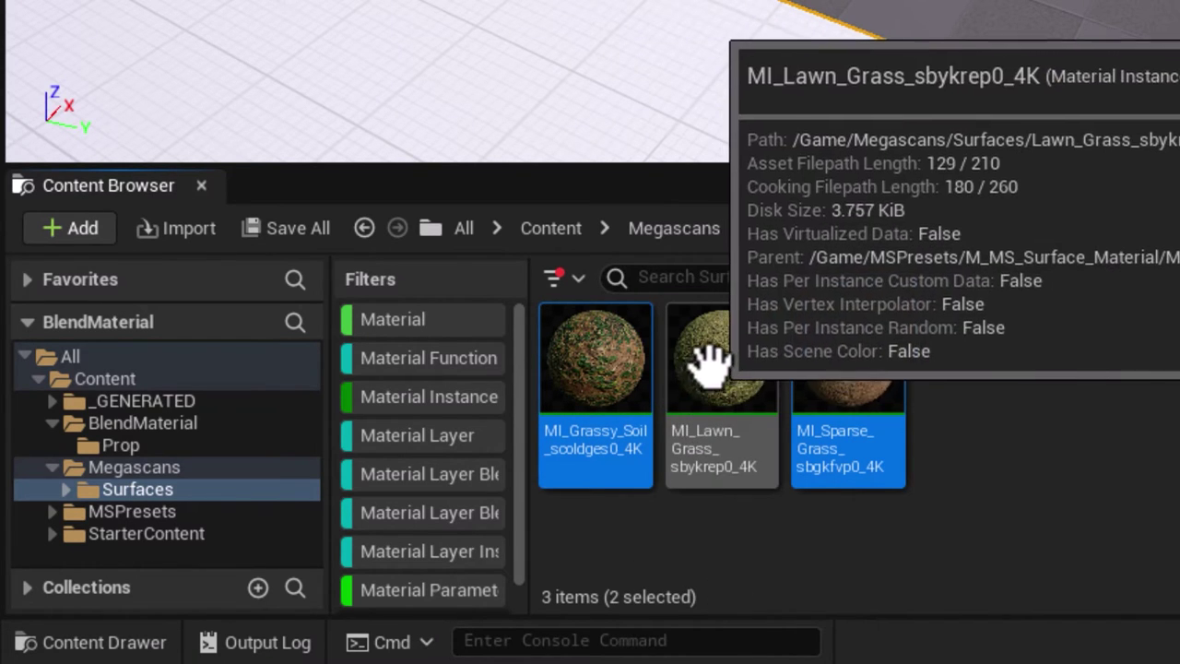
left_click(708, 361, "ctrl")
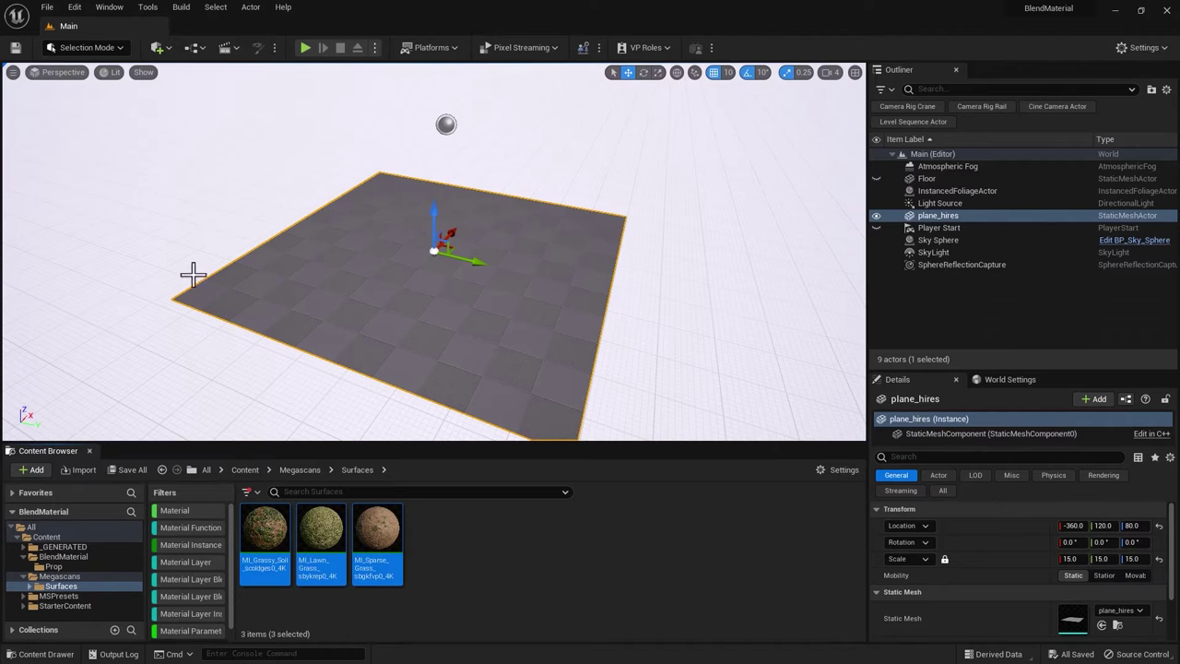
- Reopen Quixel Bridge from the Quick Add toolbar menu
left_click(162, 48)
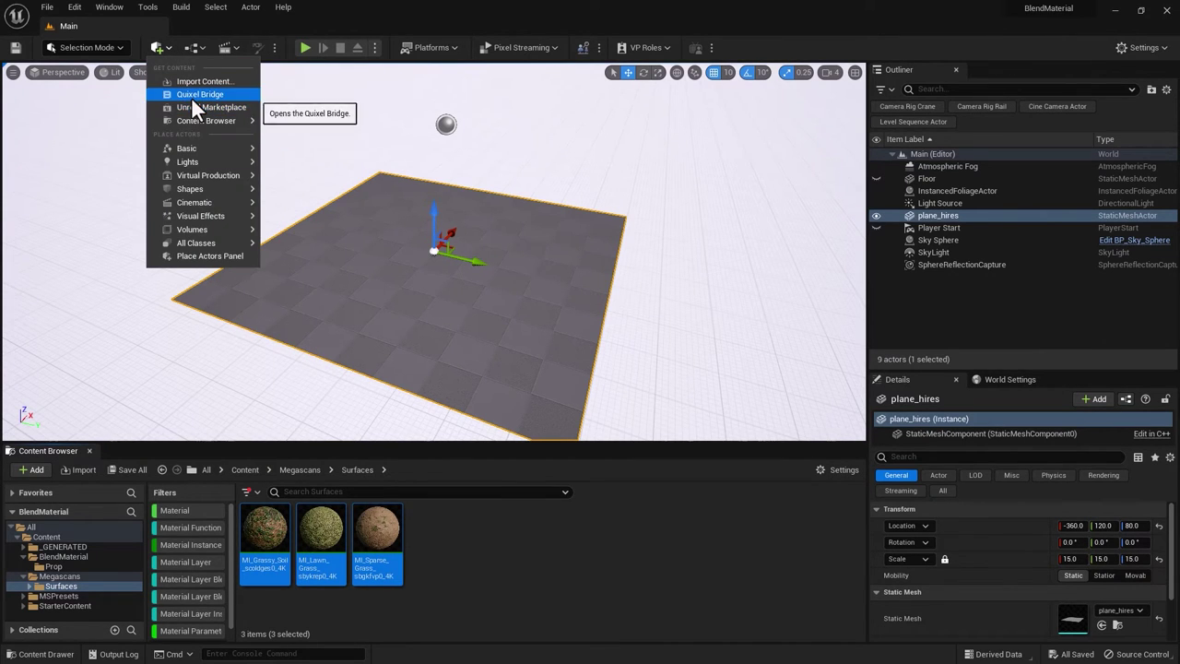
left_click(198, 95)
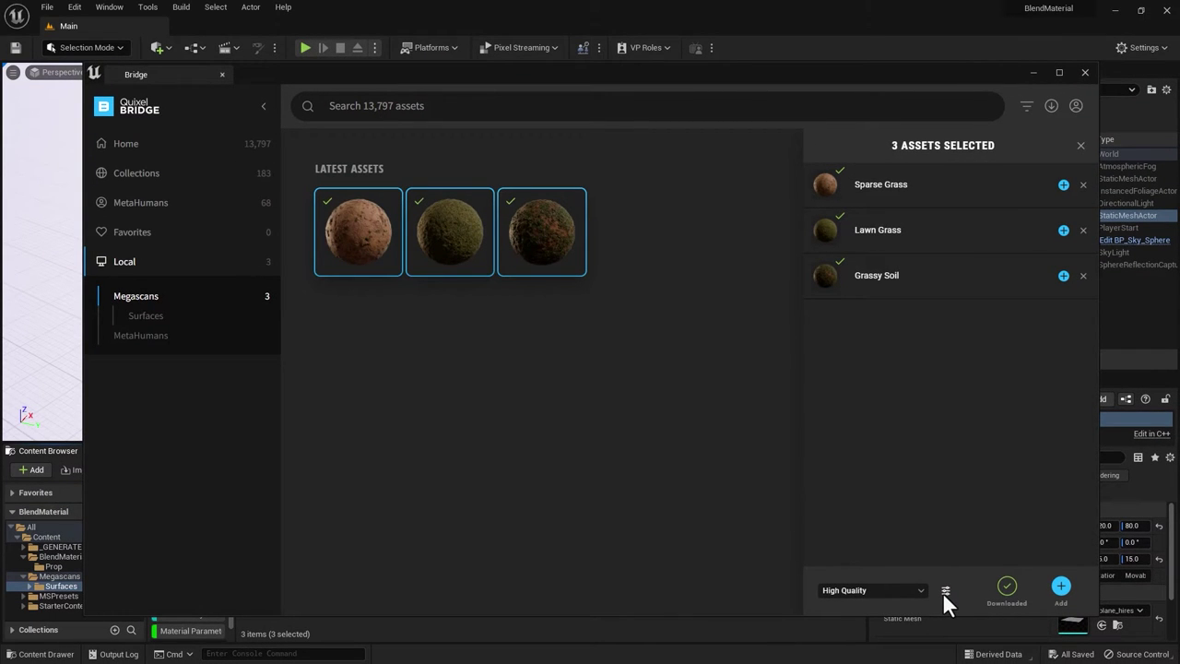
- Point the Megascans blend Destination Path to the /Game/BlendMaterial folder
left_click(945, 590)
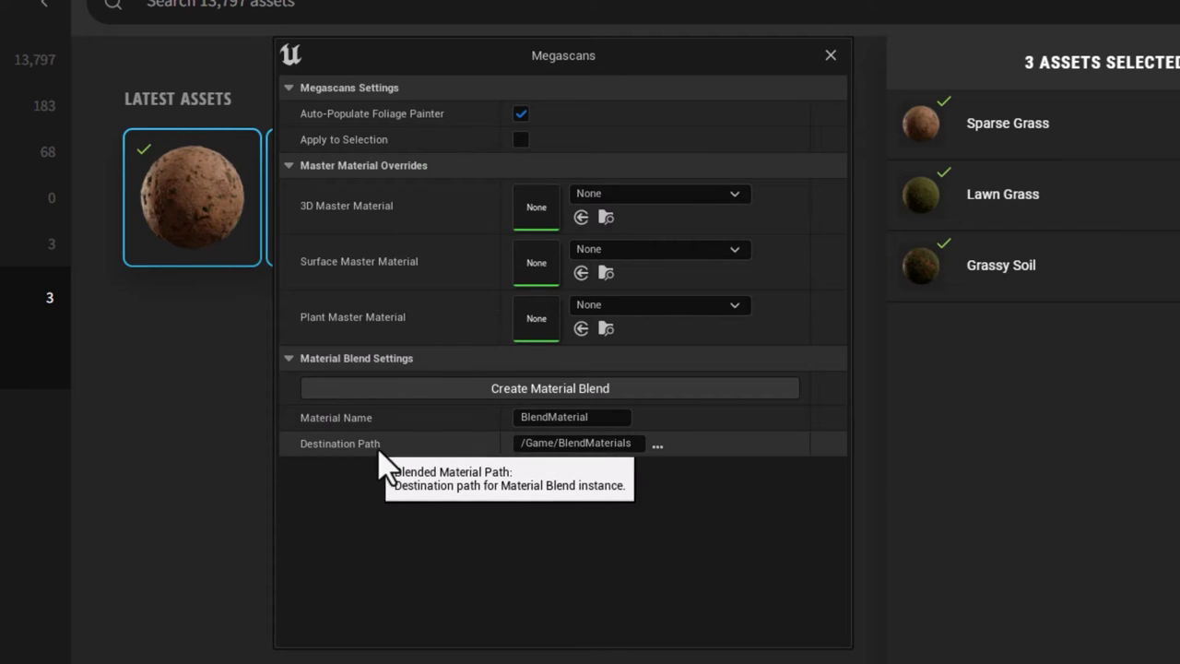
left_click(655, 447)
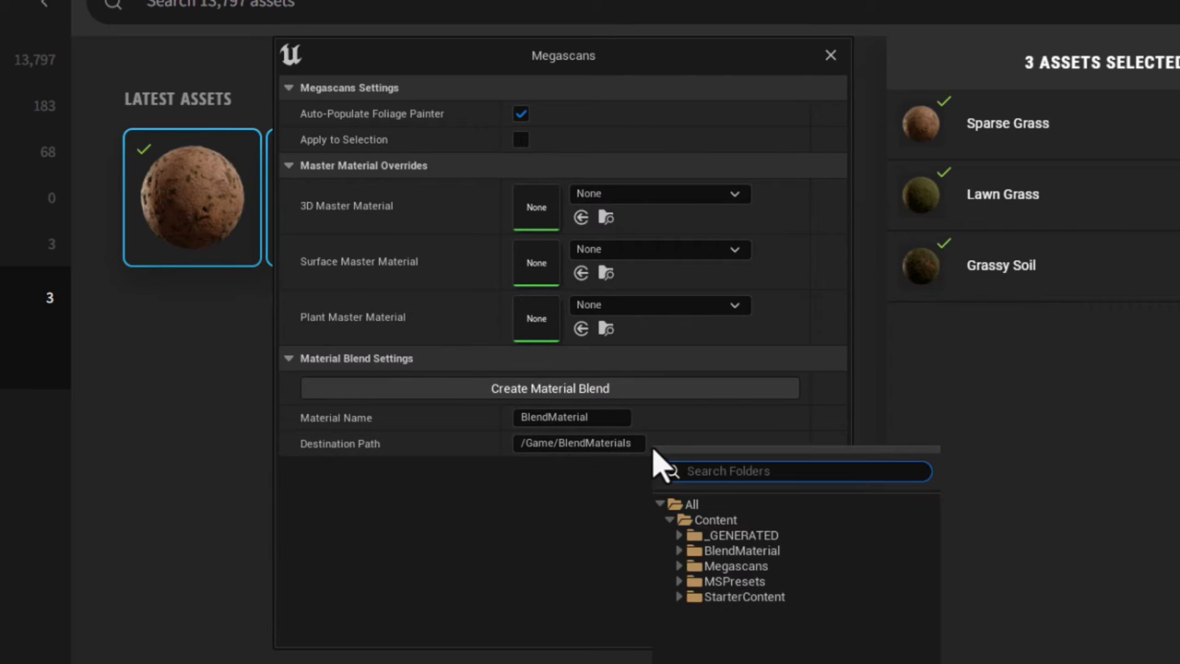
left_click(698, 553)
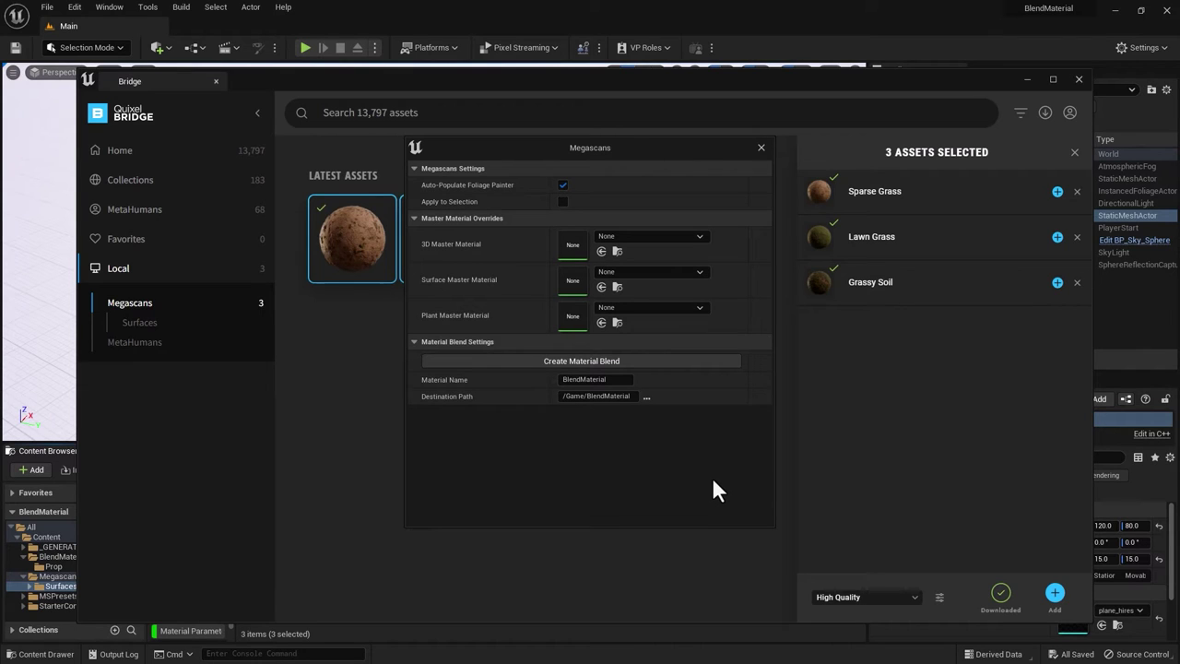
- Create the material blend, close the Megascans settings and Bridge, and clear the materials-only filter
left_click(547, 363)
left_click(760, 148)
left_click(1026, 80)
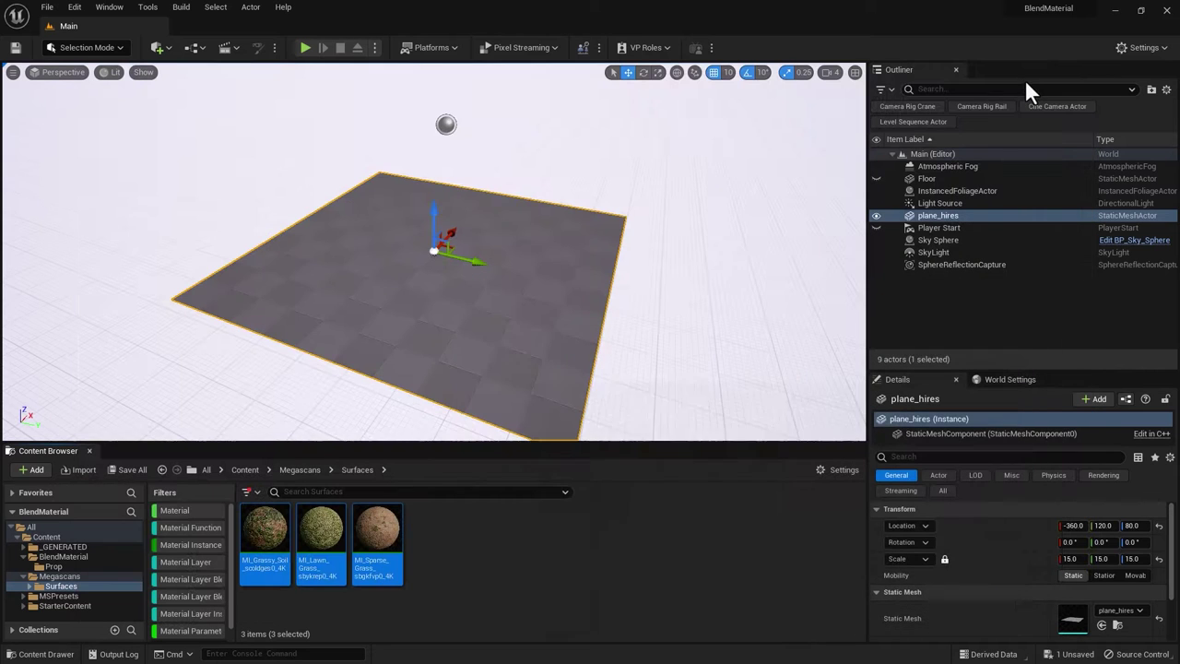
left_click(249, 492)
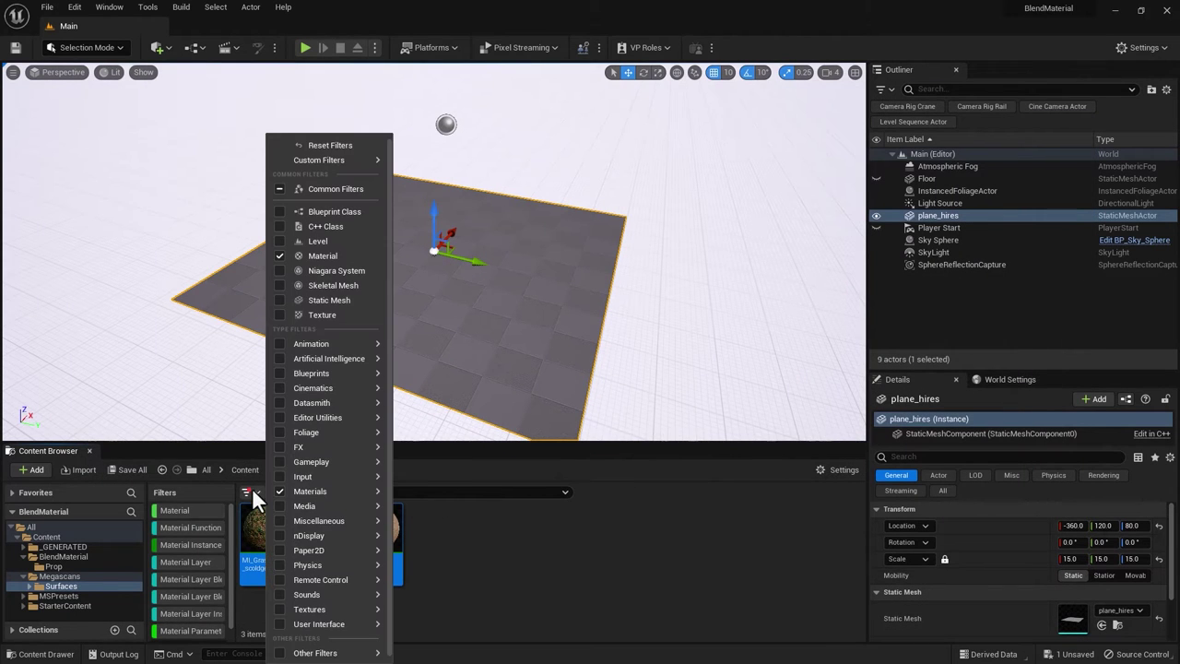
- Drag BlendMaterial from its folder onto plane_hires, giving it a cracked-soil dirt surface
mouse_move(276, 486)
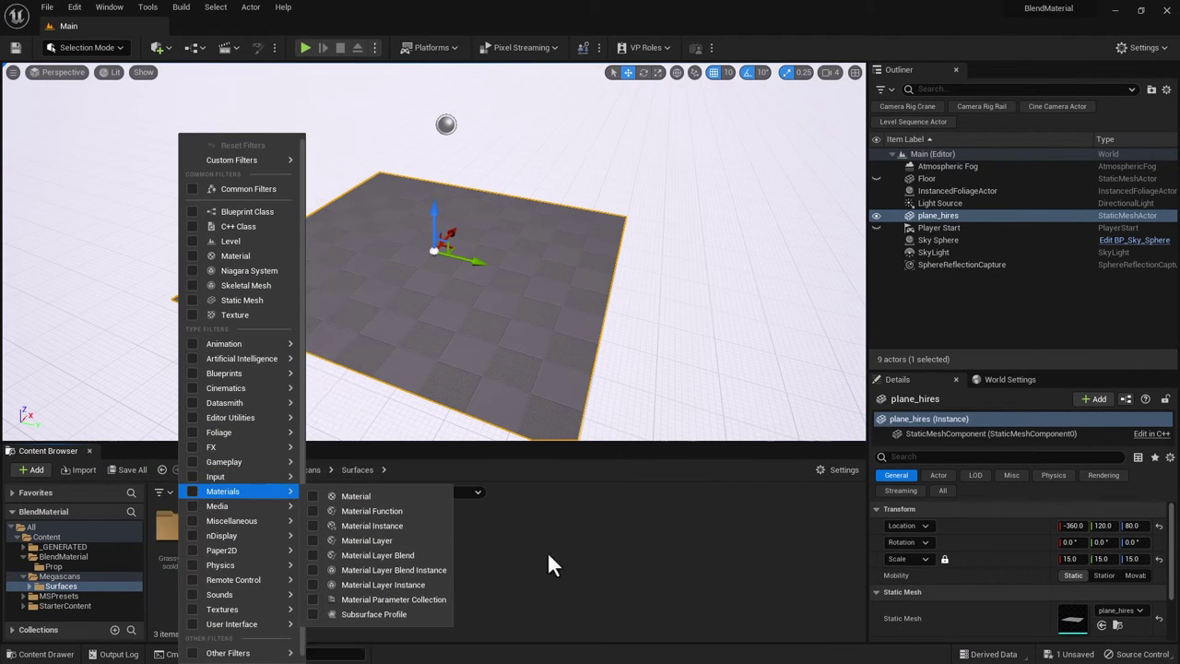
left_click(563, 563)
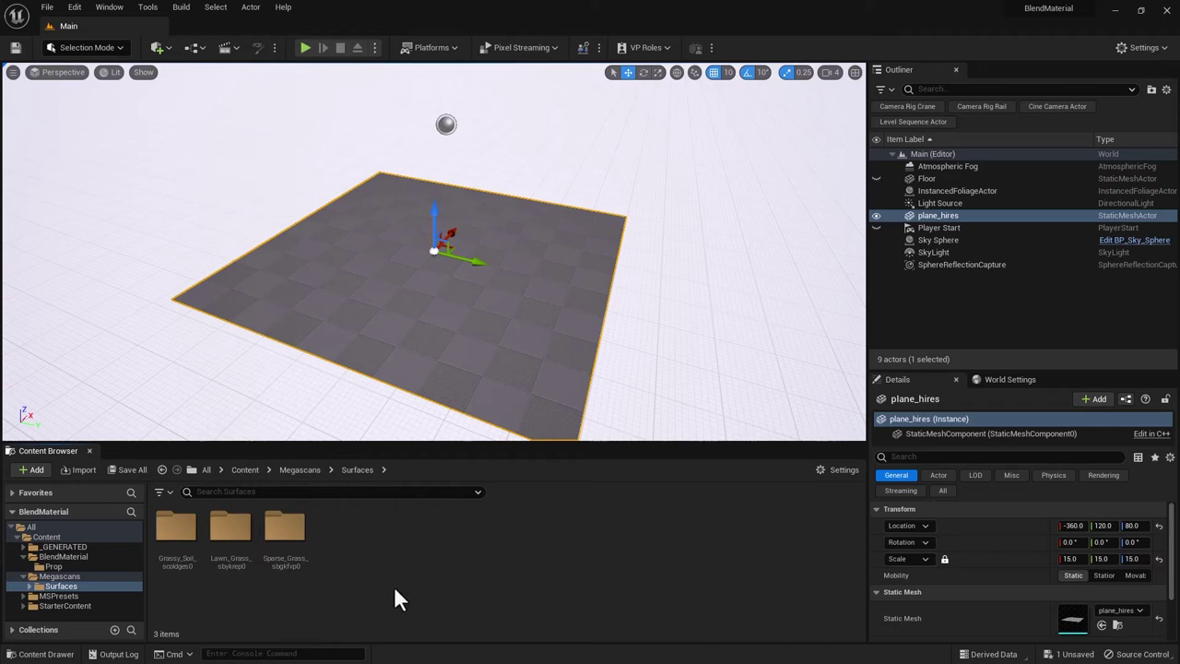
left_click(50, 557)
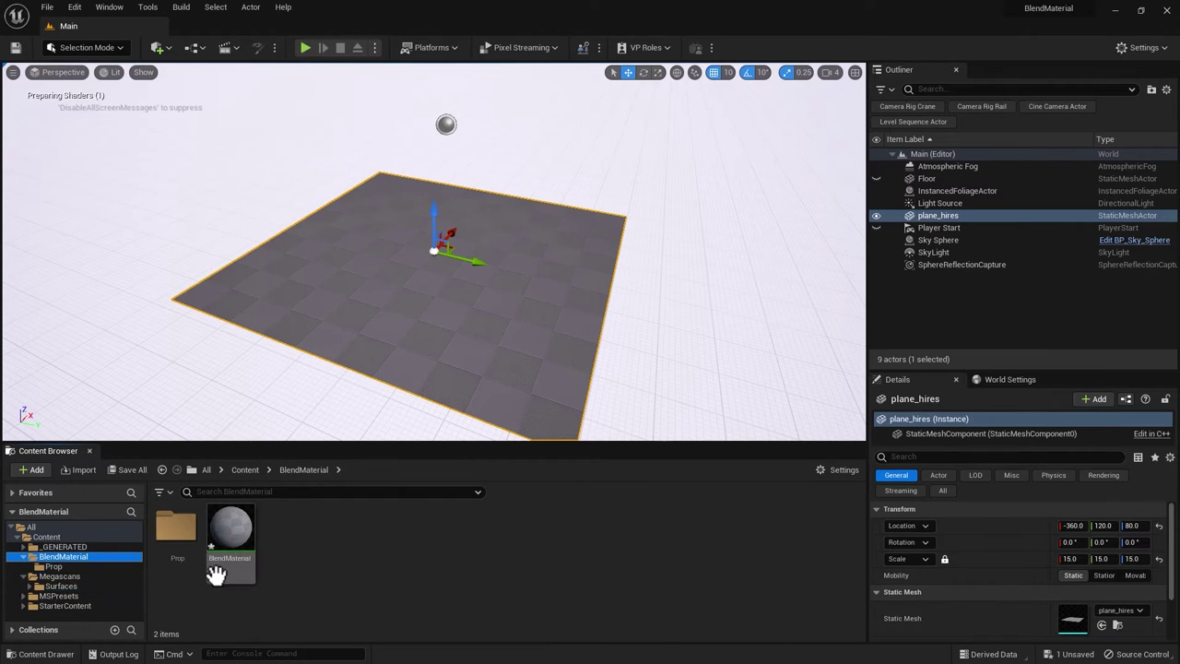
mouse_move(227, 530)
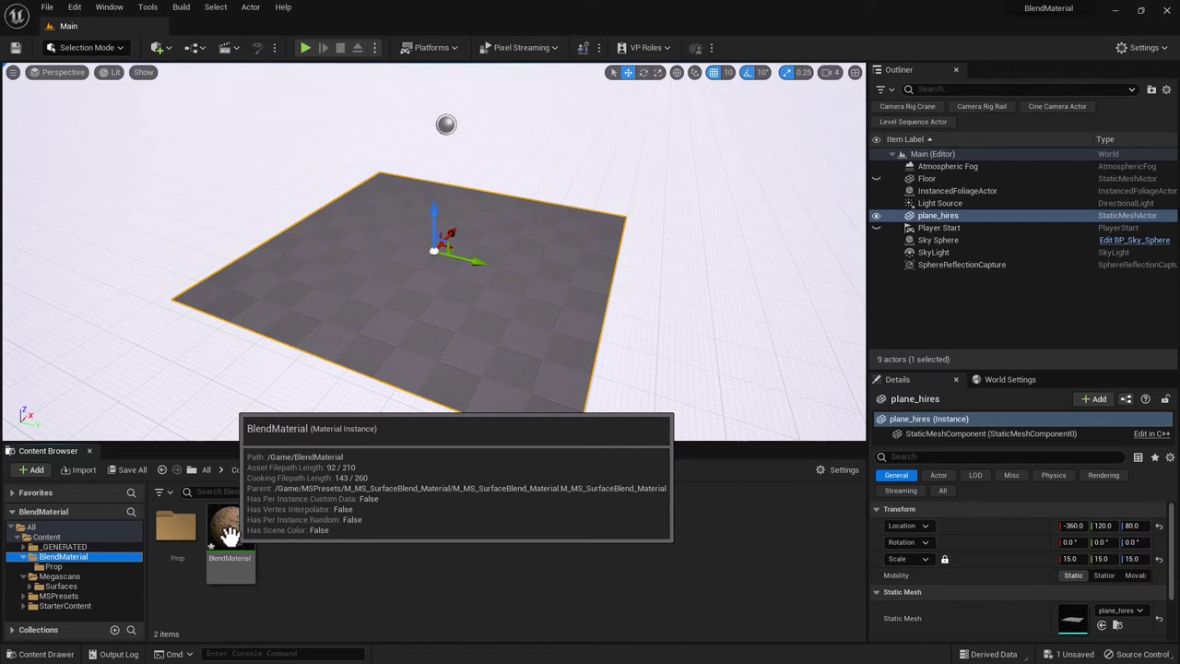
left_click_drag(230, 533, 398, 299)
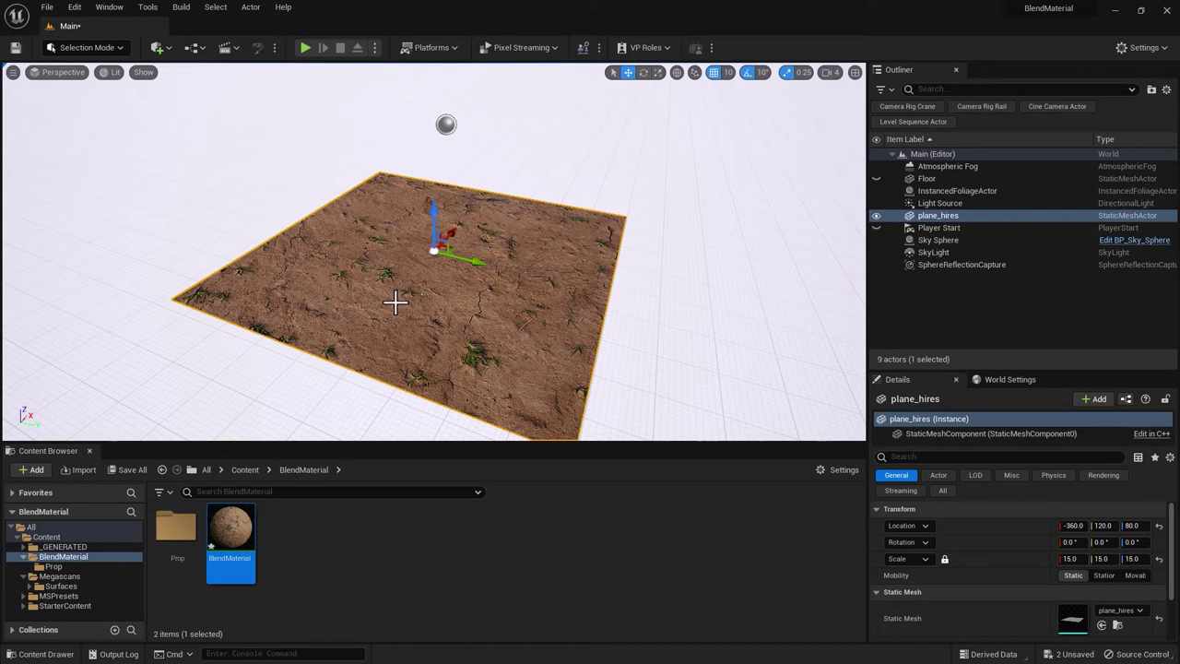
- Open BlendMaterial, collapse every parameter group plus General and Previewing, then expand only 02 - Base Layer
double_click(224, 524)
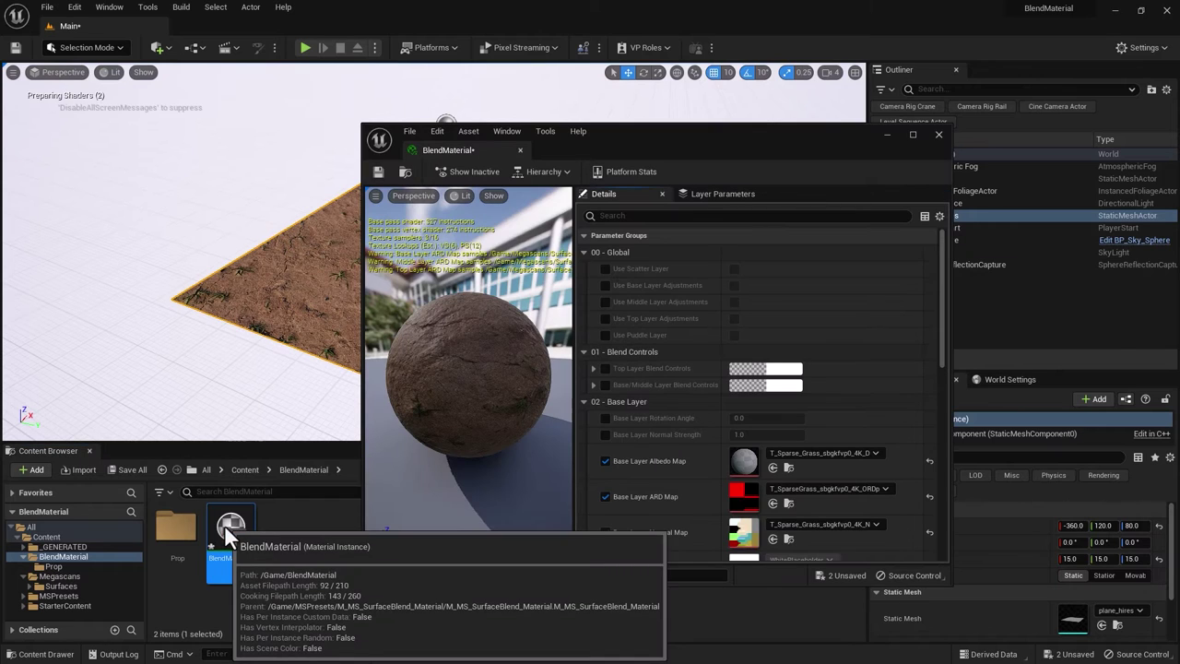
left_click_drag(630, 133, 889, 86)
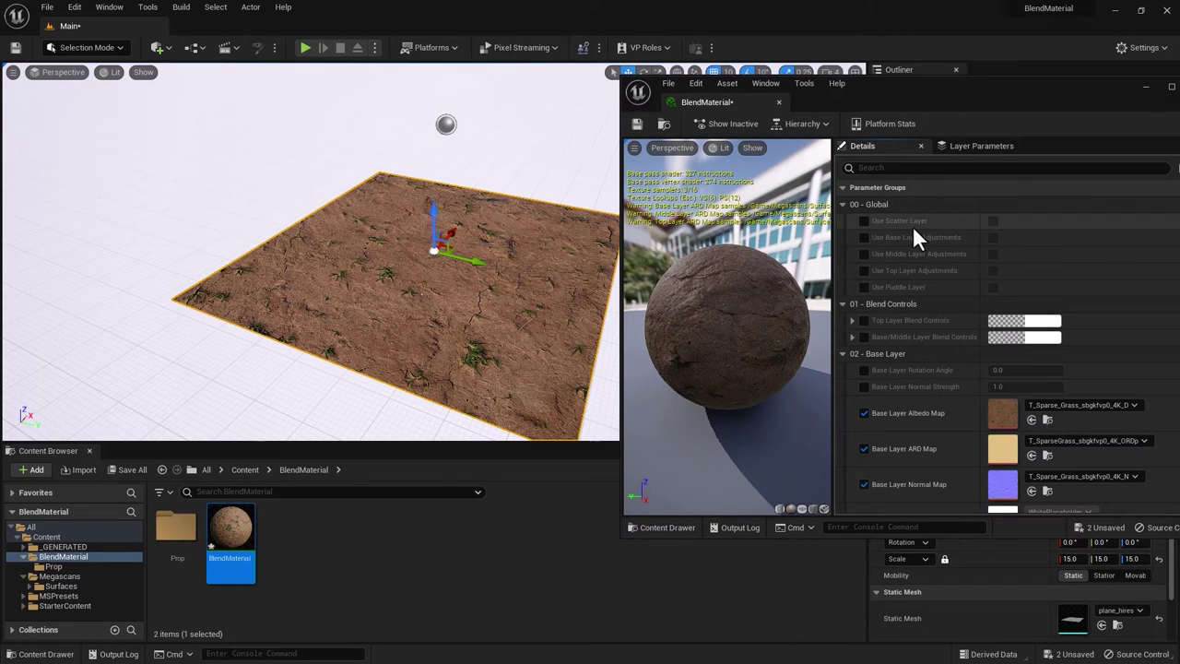
left_click(842, 303)
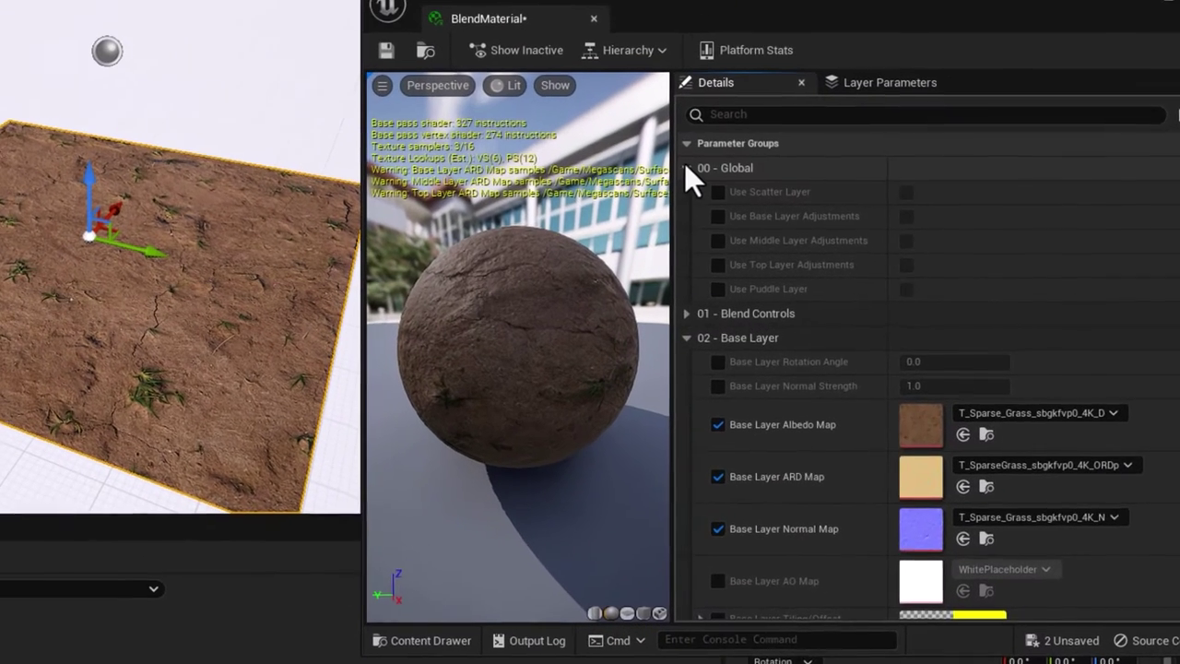
left_click(842, 204)
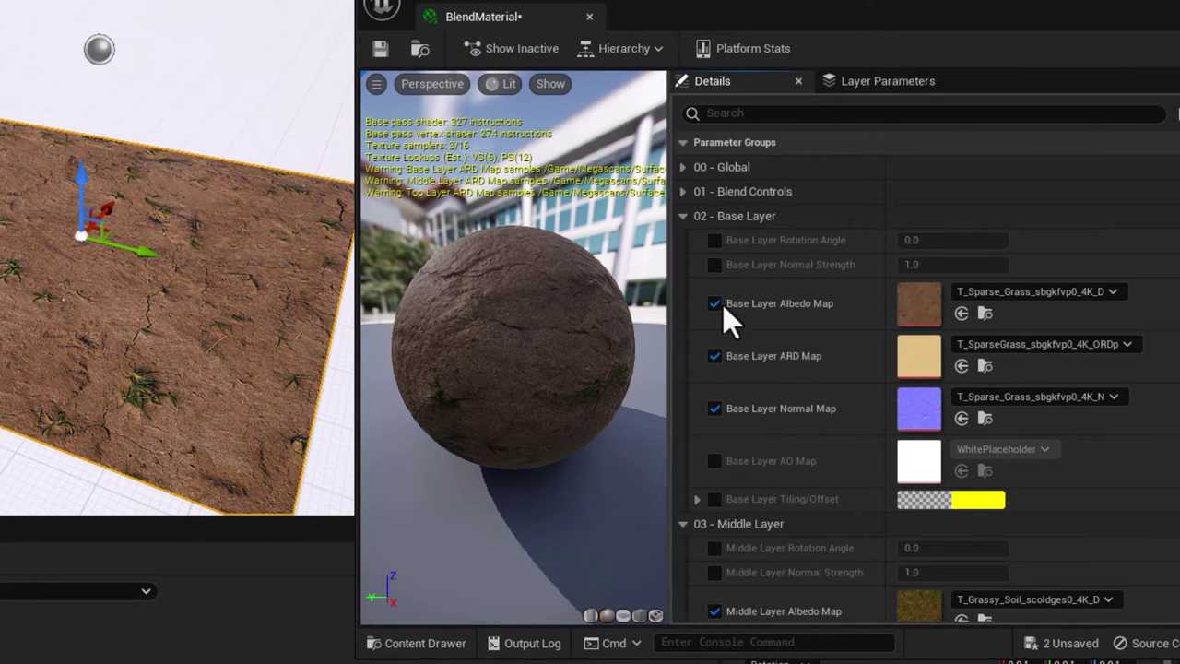
left_click(682, 215)
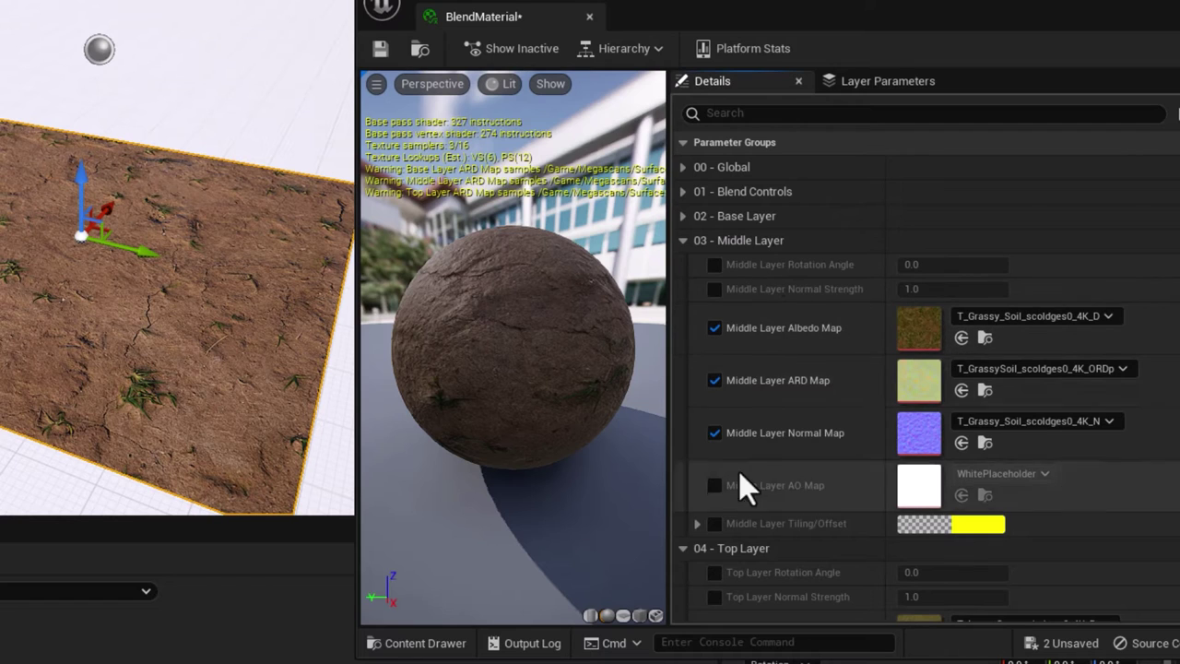
left_click(683, 242)
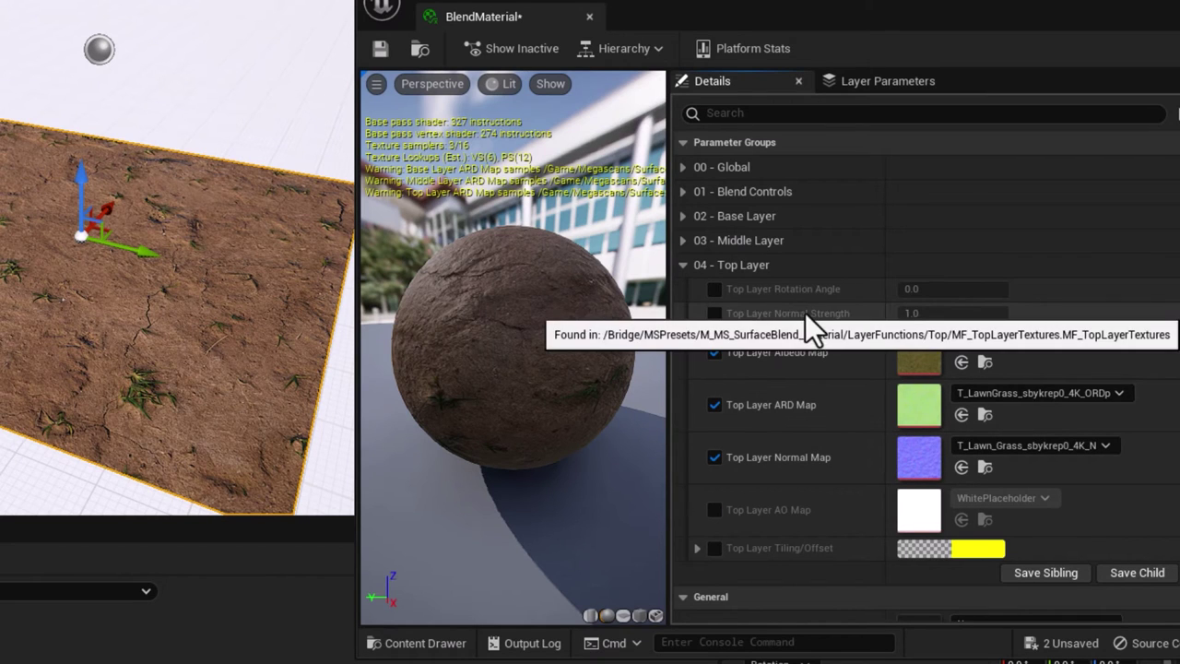
left_click(681, 266)
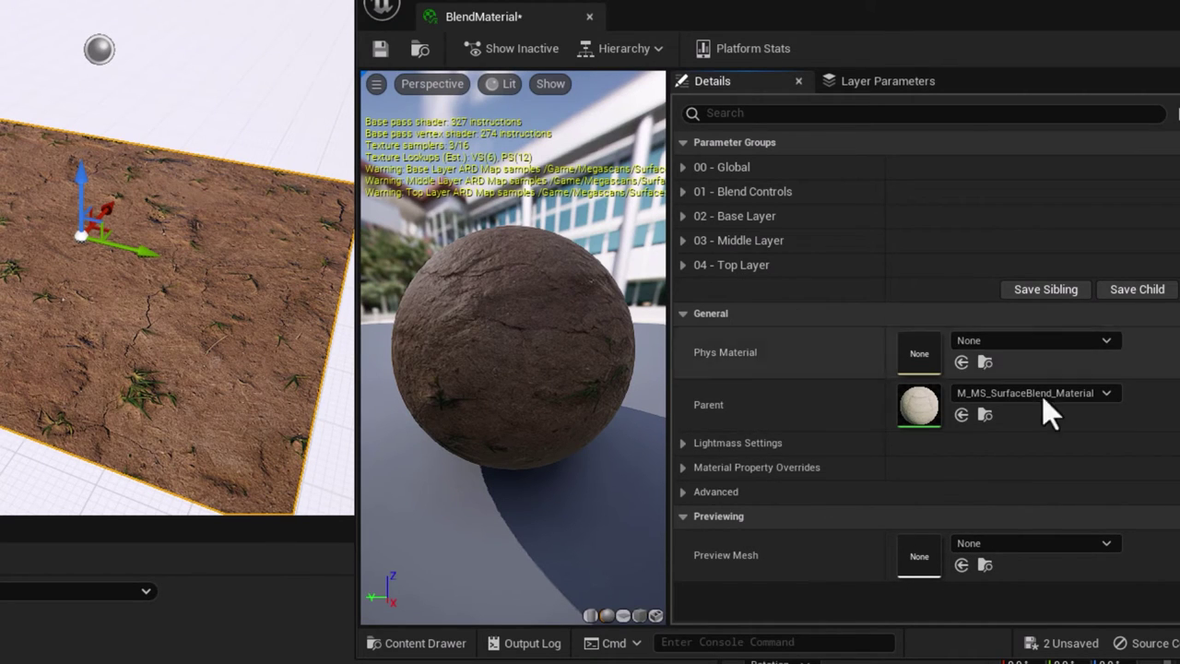
left_click(683, 315)
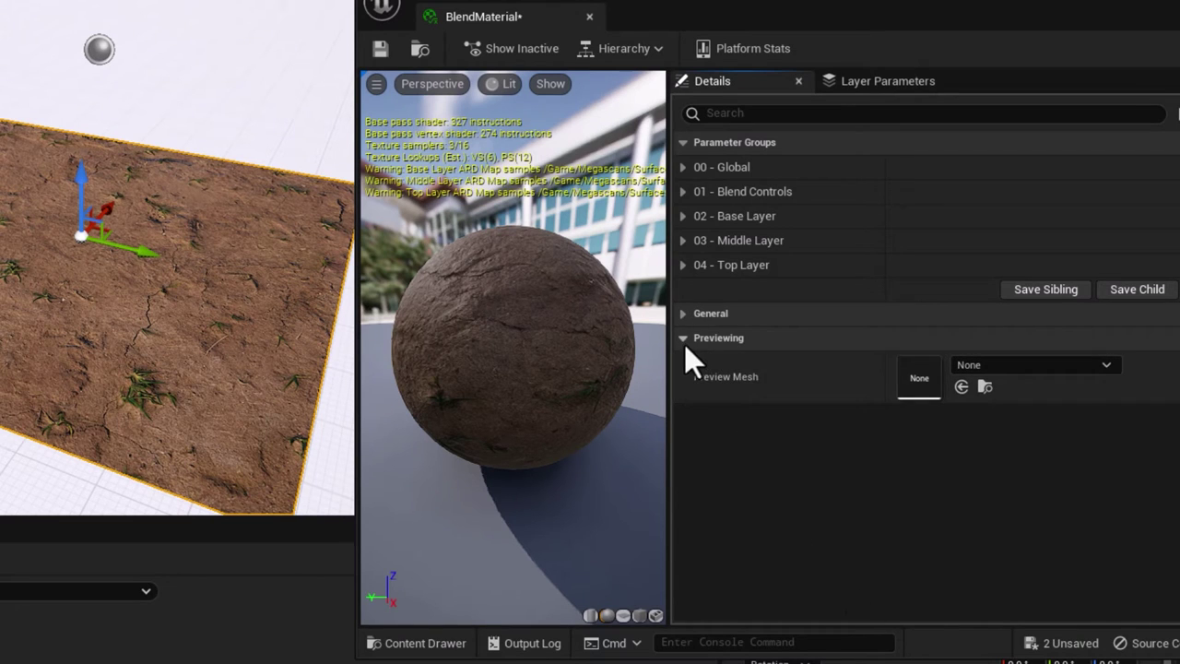
left_click(683, 340)
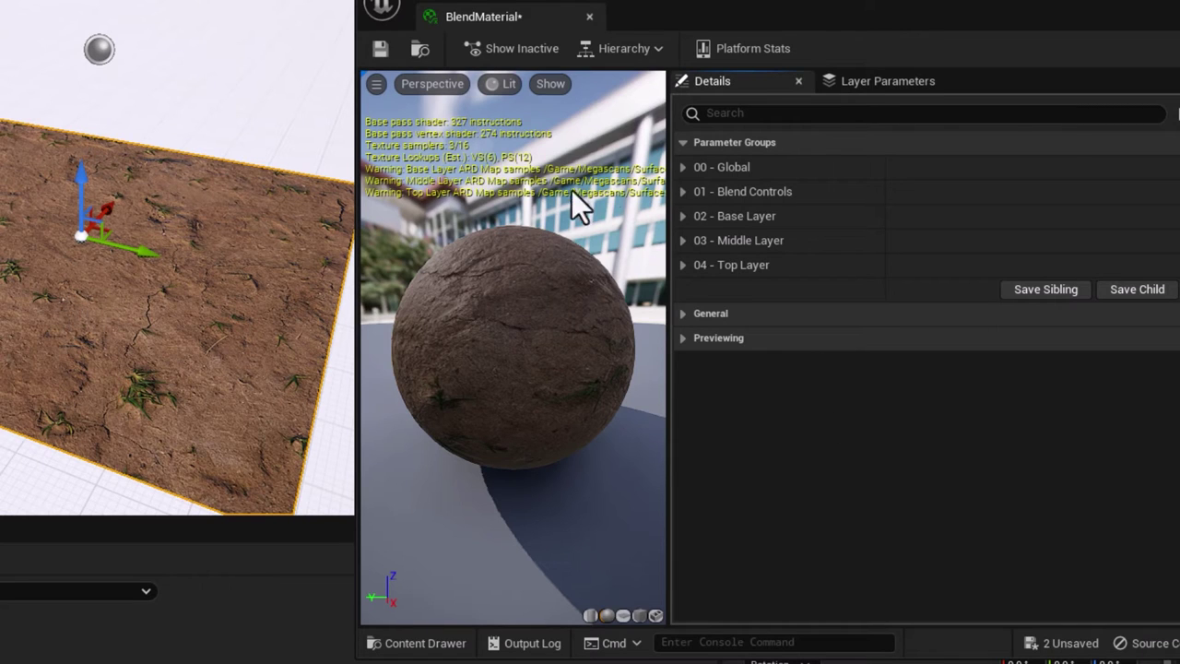
left_click(680, 216)
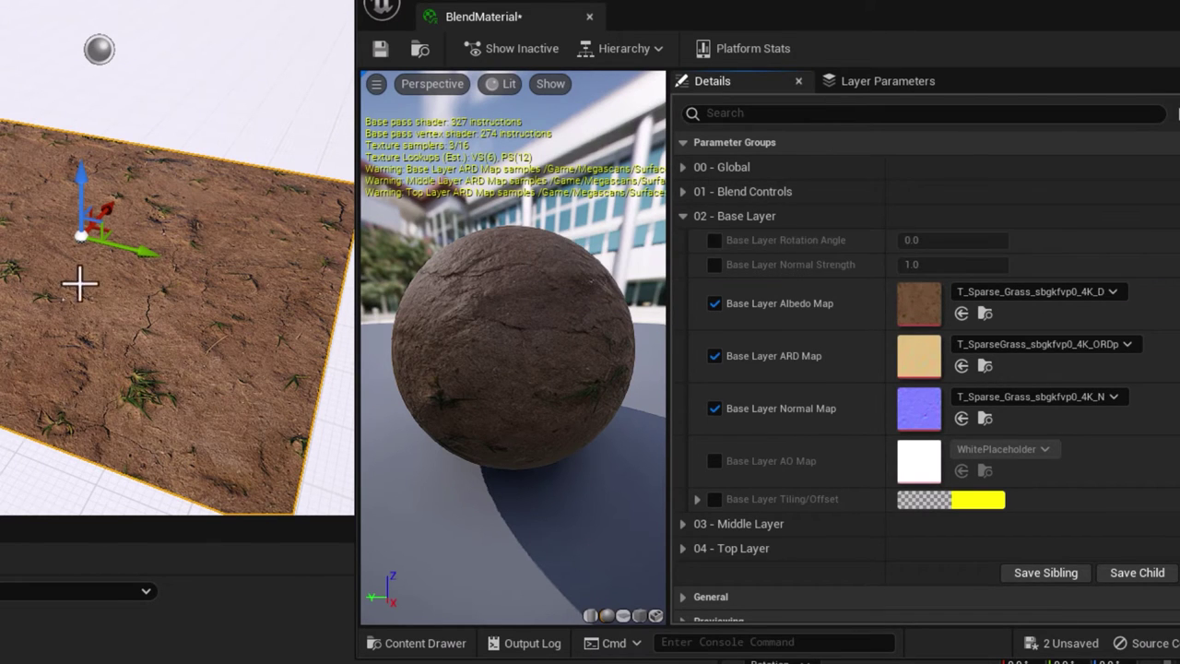
- Enable Base Layer Tiling/Offset with Tiling X and Y of 3.0, leaving 03 - Middle Layer expanded
left_click(715, 499)
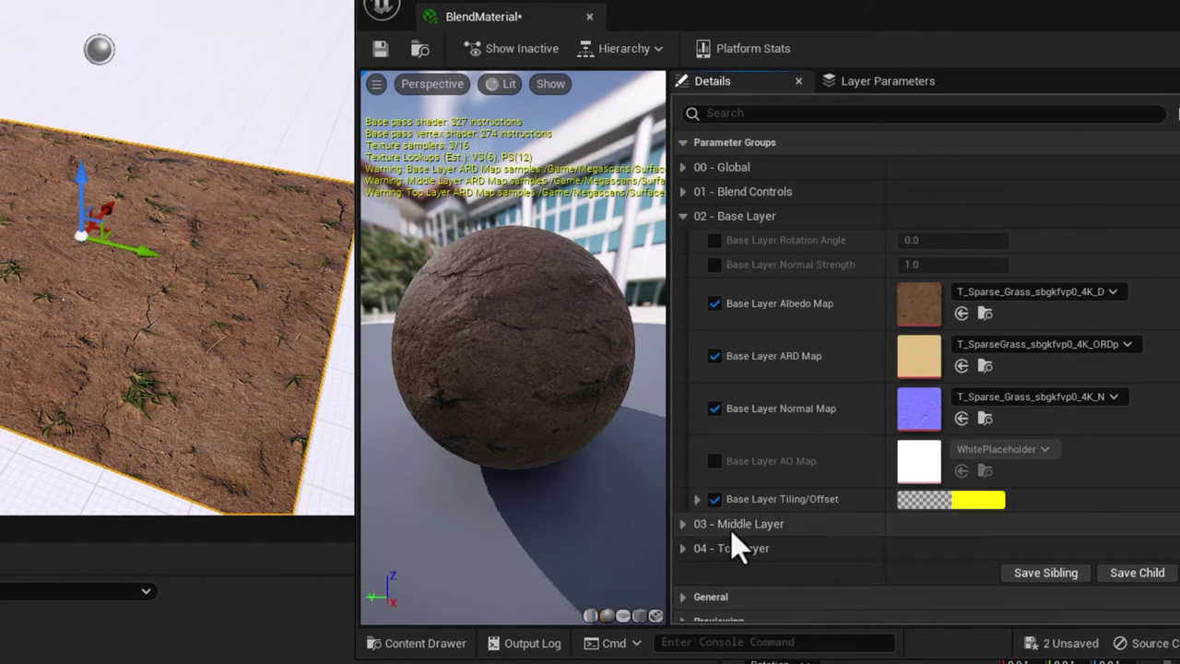
left_click(697, 498)
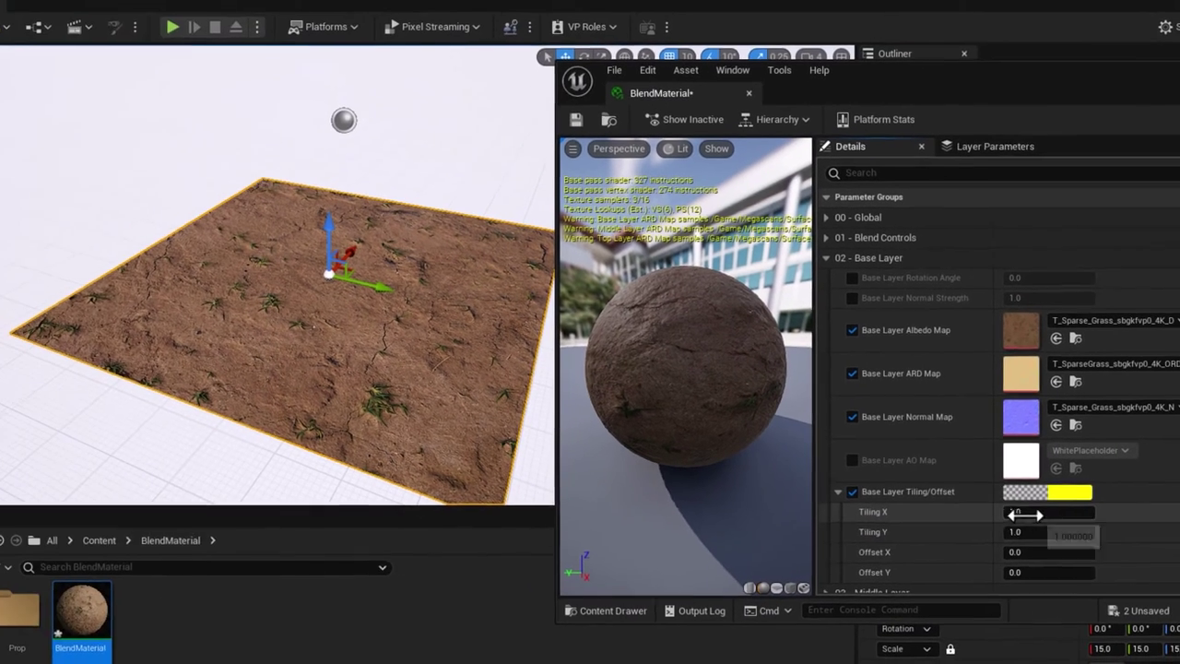
left_click(1023, 514)
type("3")
key("Return")
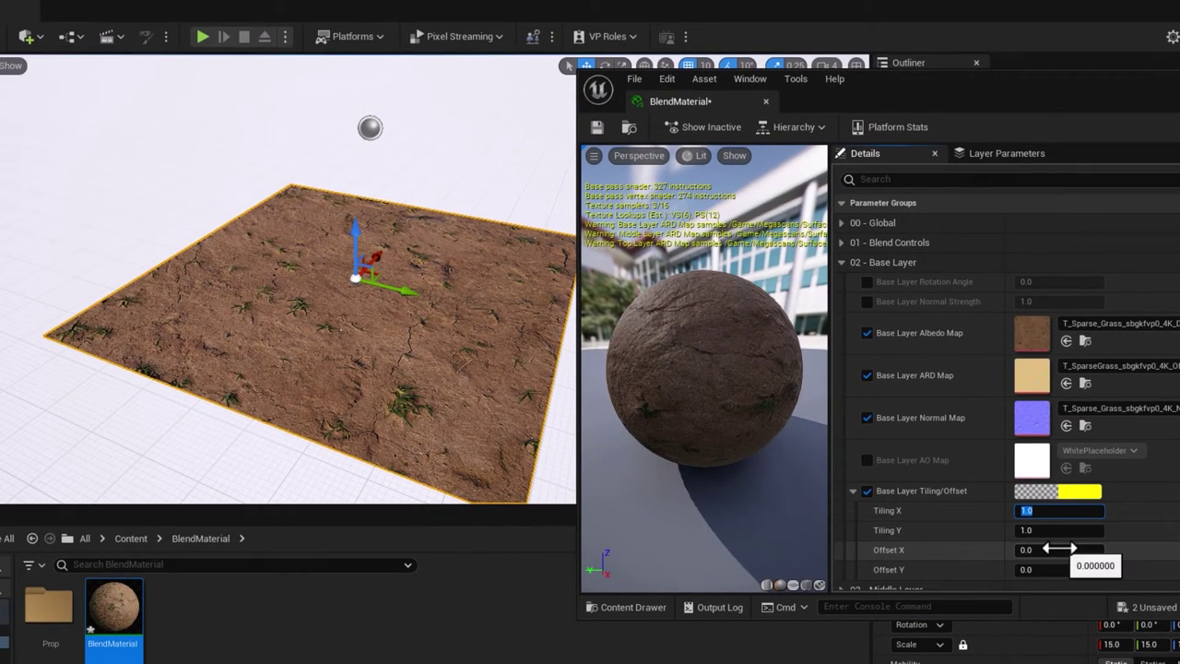
left_click(1032, 531)
type("3")
key("Return")
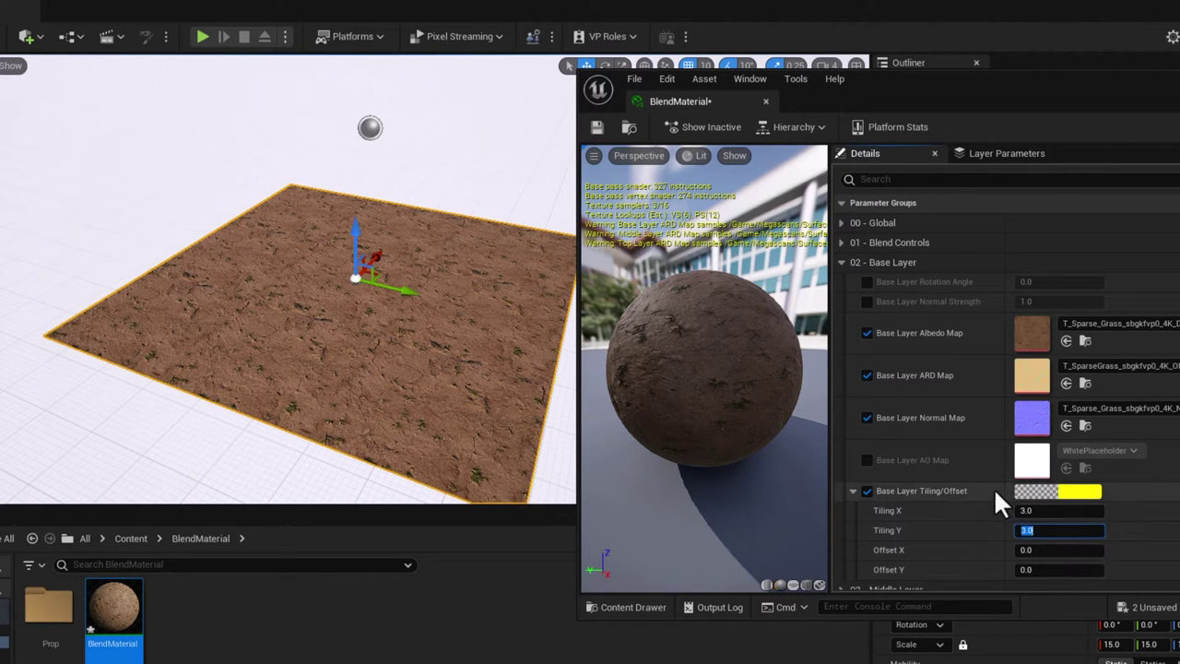
left_click(840, 263)
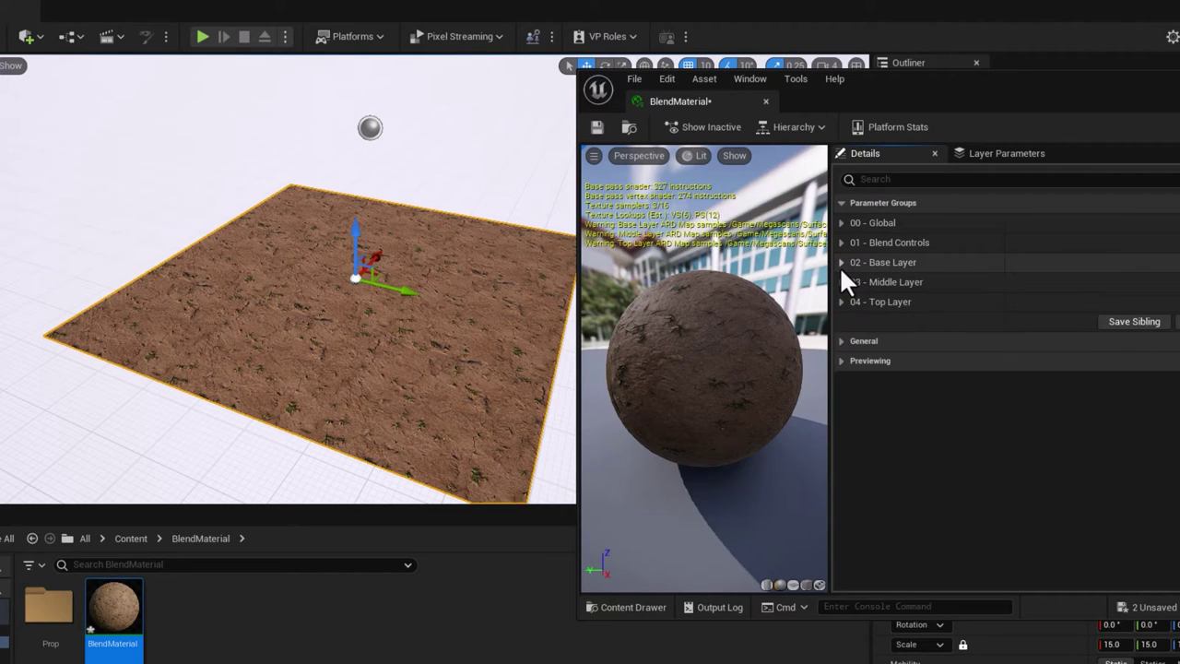
left_click(840, 282)
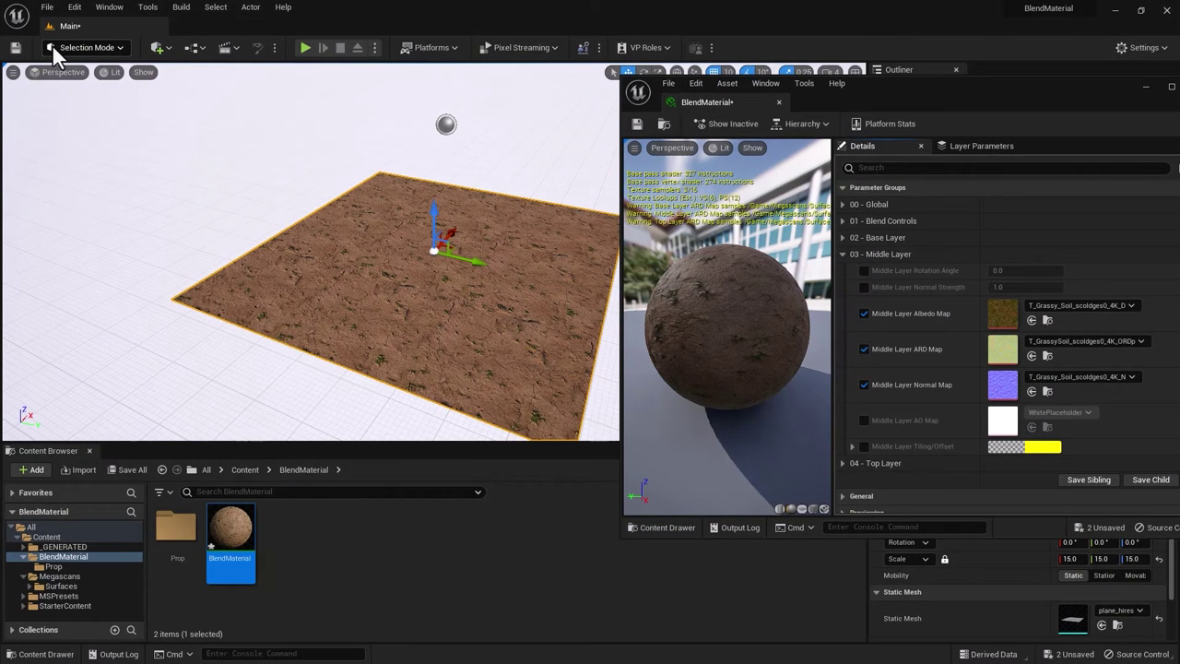
- Switch to Mesh Paint mode and dock the BlendMaterial editor as a tab beside Main
left_click(62, 48)
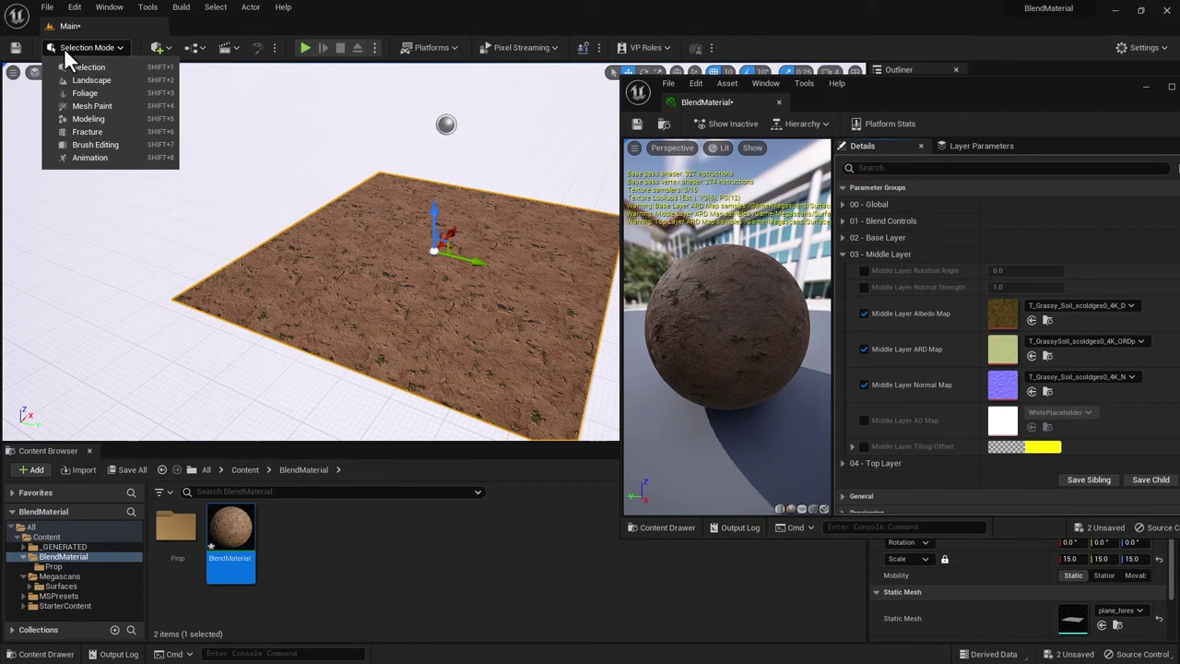
left_click(96, 106)
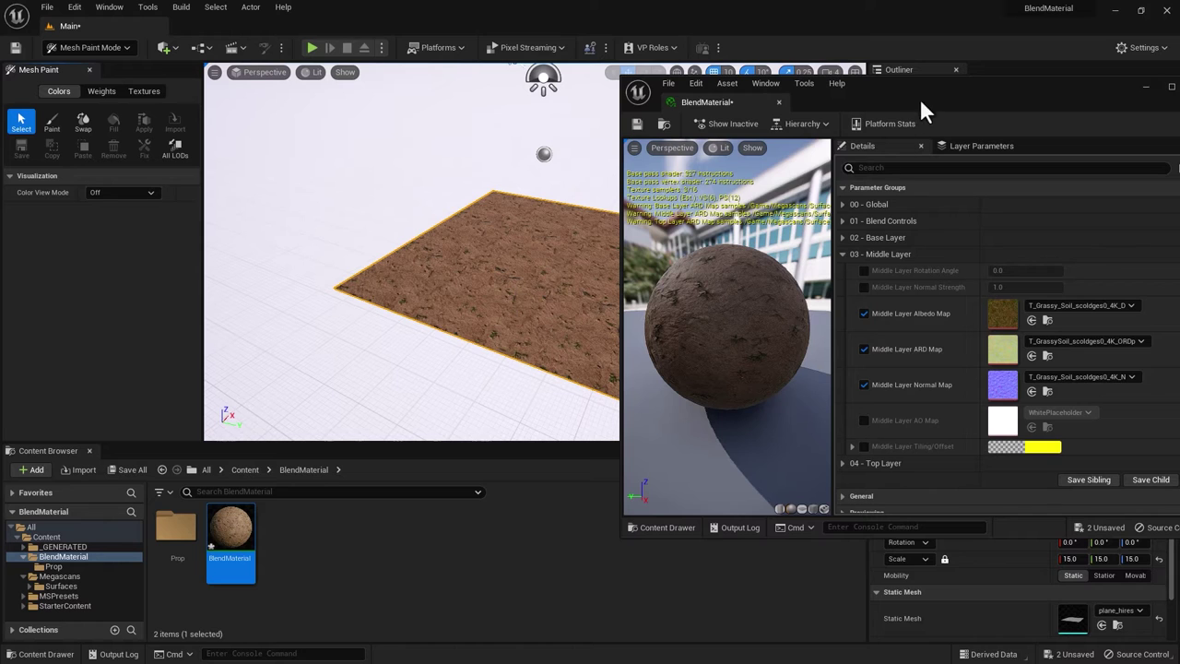
left_click_drag(920, 93, 984, 386)
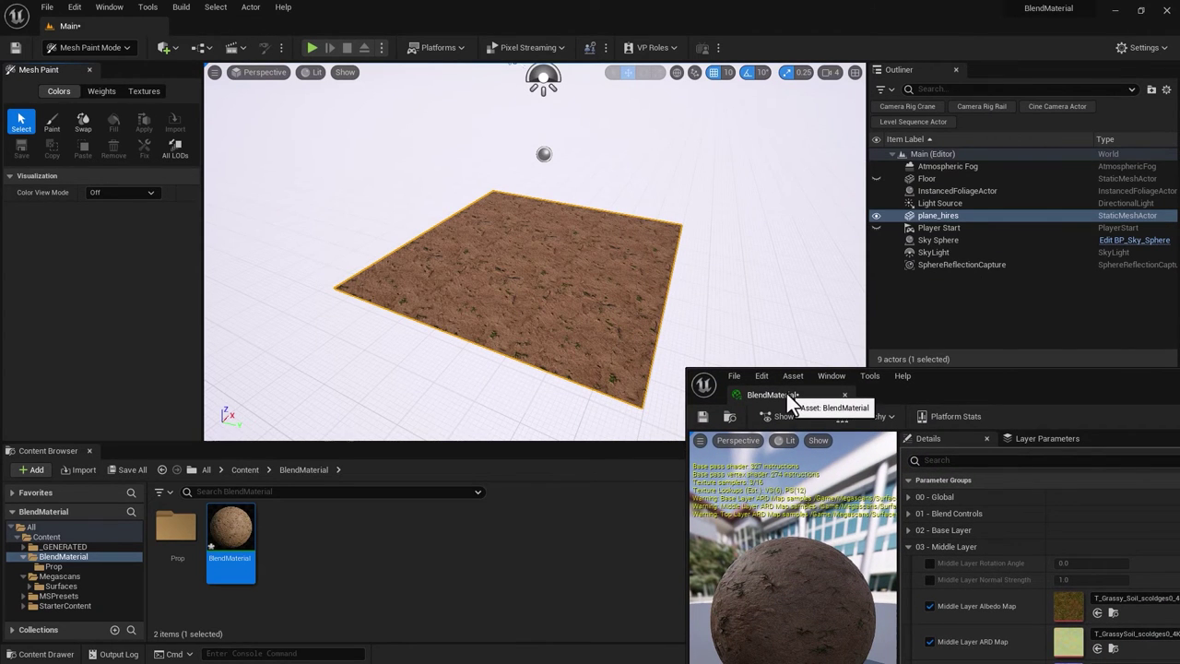
mouse_move(787, 393)
left_mouse_down()
mouse_move(474, 116)
mouse_move(282, 22)
mouse_move(230, 22)
left_mouse_up()
left_click(113, 26)
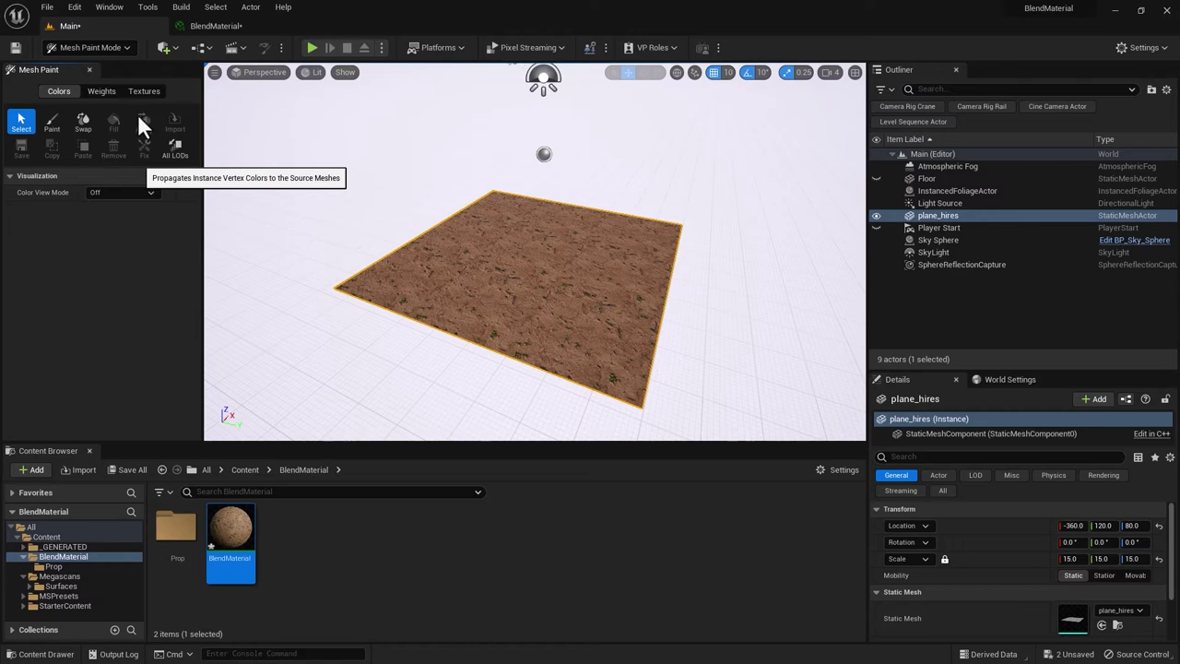
- Select the Paint brush with size 0.346, black paint colour and white erase colour
left_click(49, 125)
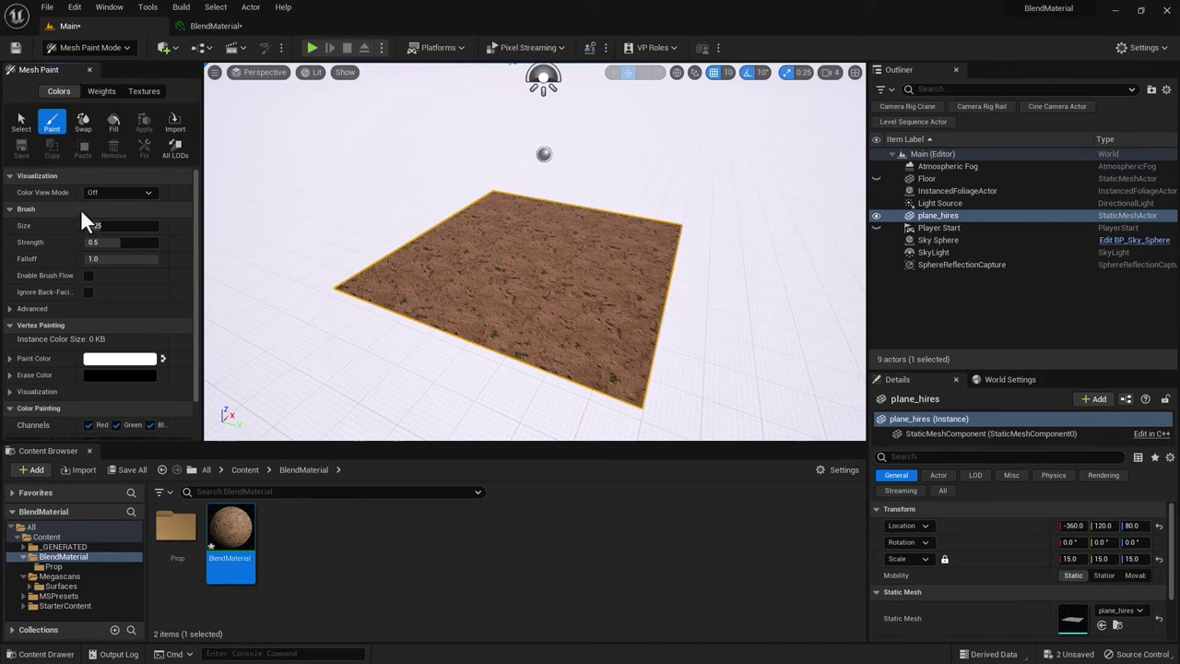
left_click(101, 194)
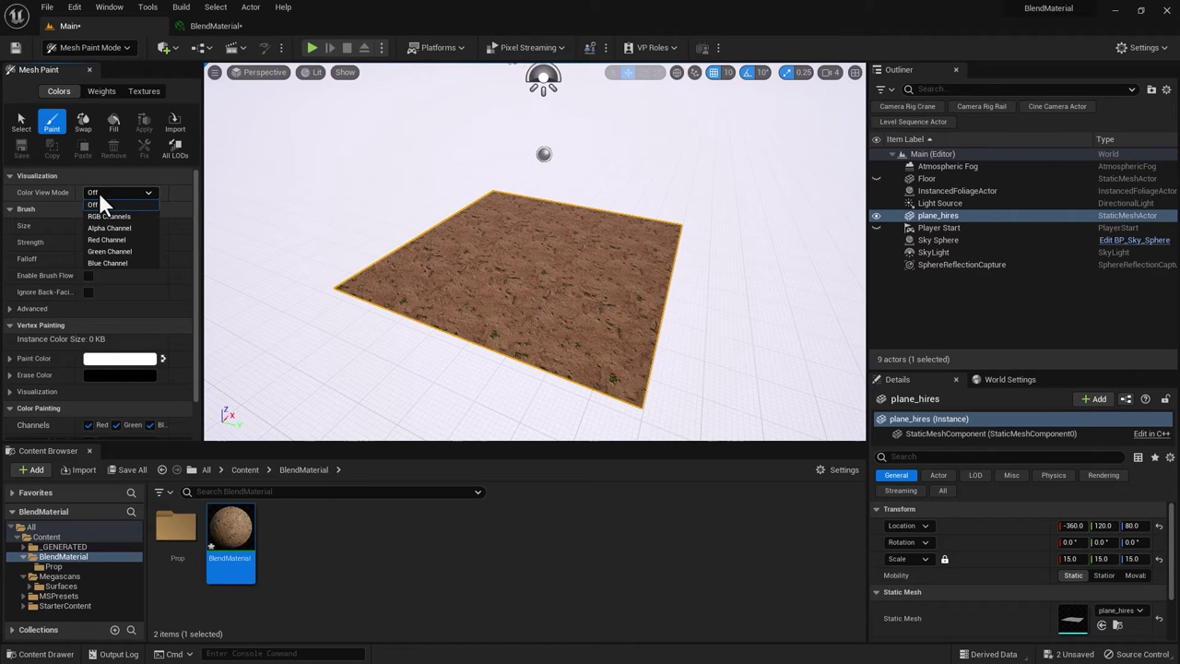
left_click(99, 200)
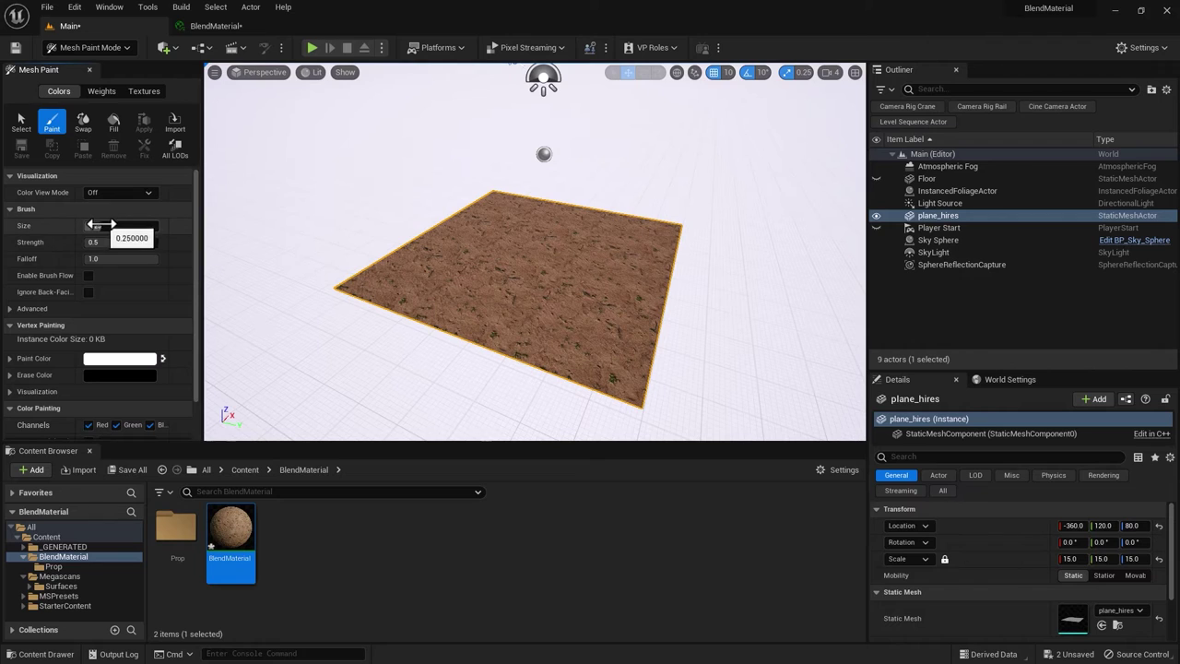
left_click_drag(97, 225, 109, 225)
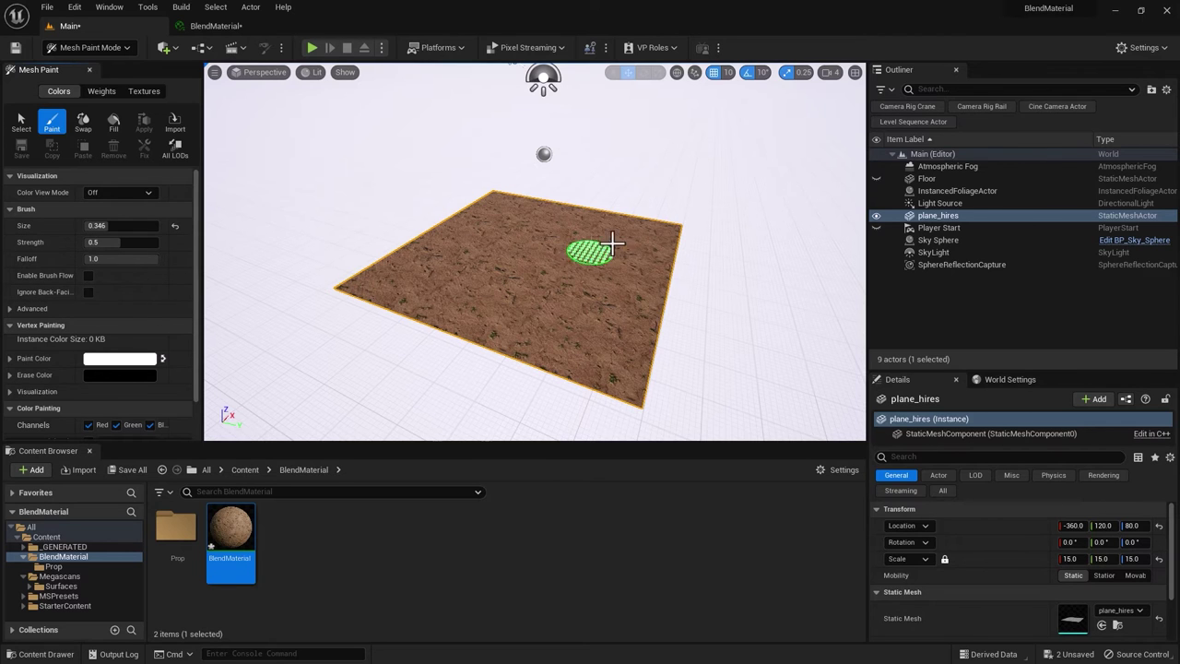
scroll(147, 337, "down", 2)
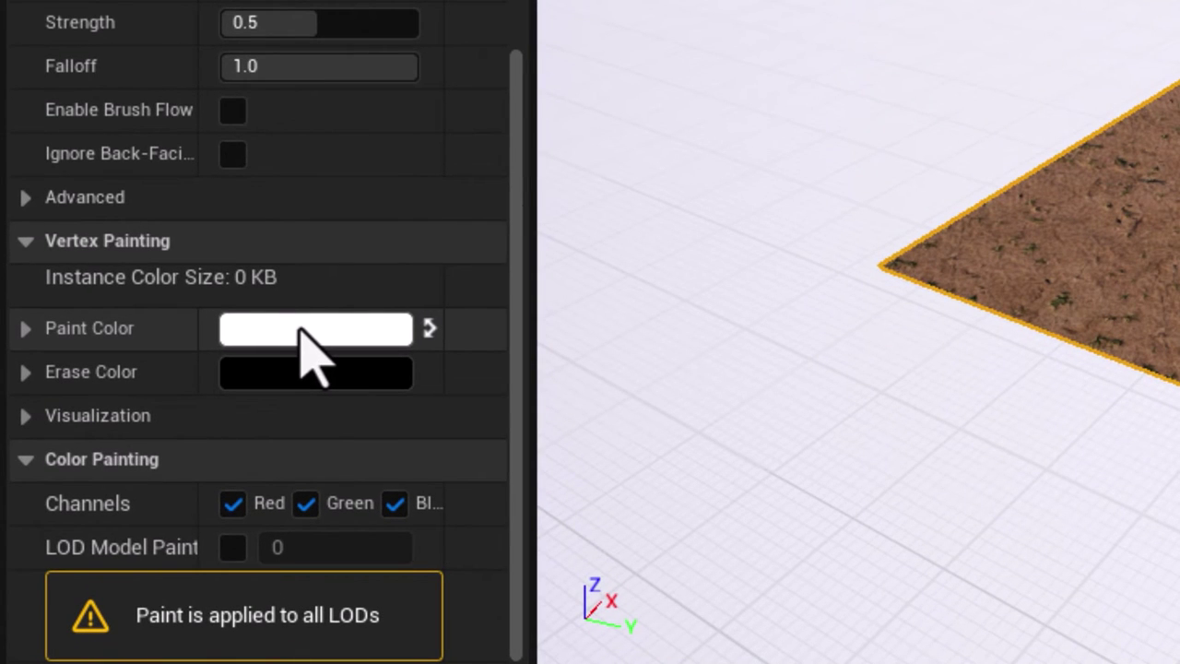
key("x")
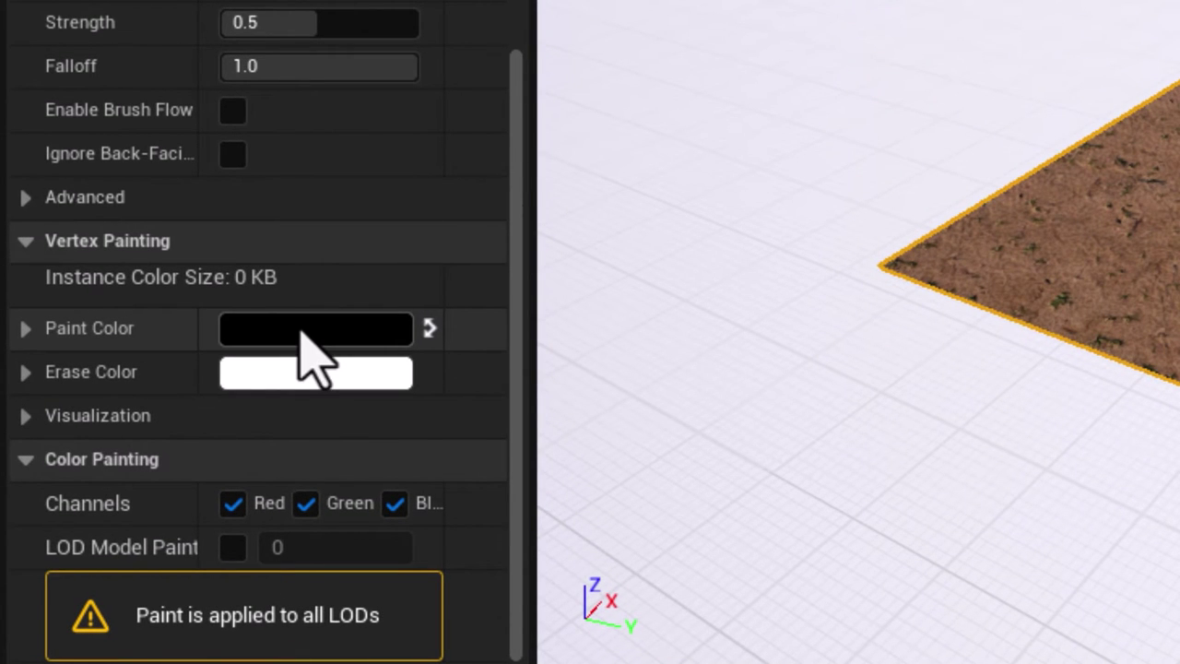
key("x")
key("x")
key("x")
key("x")
key("x")
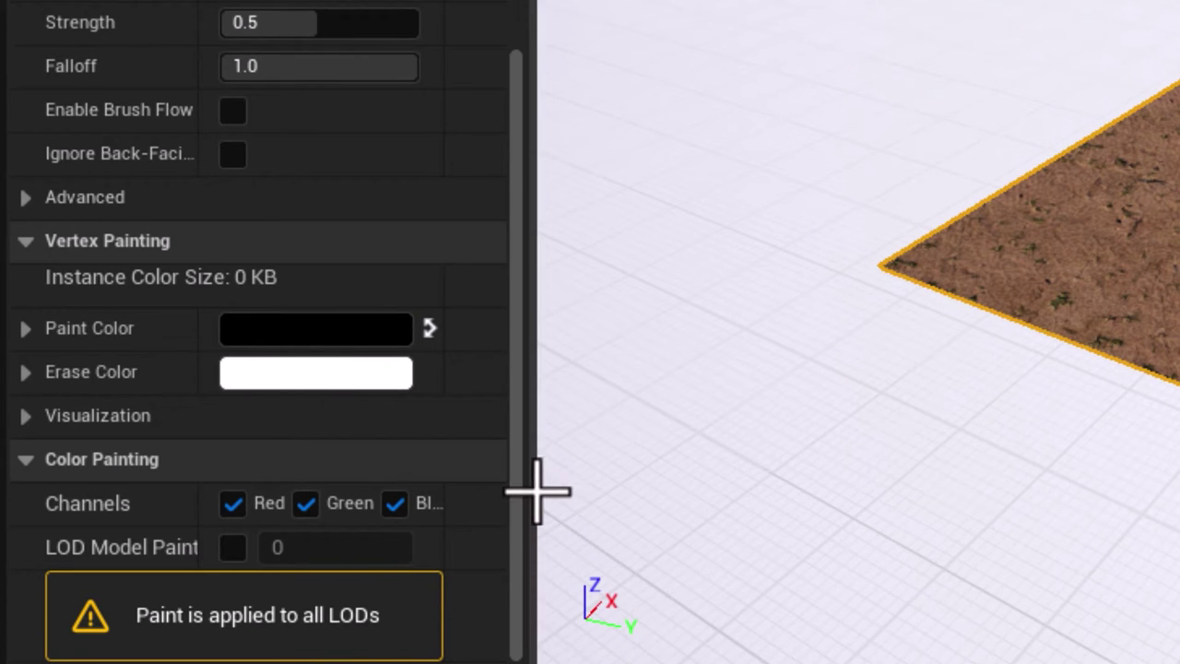
left_click_drag(535, 492, 716, 490)
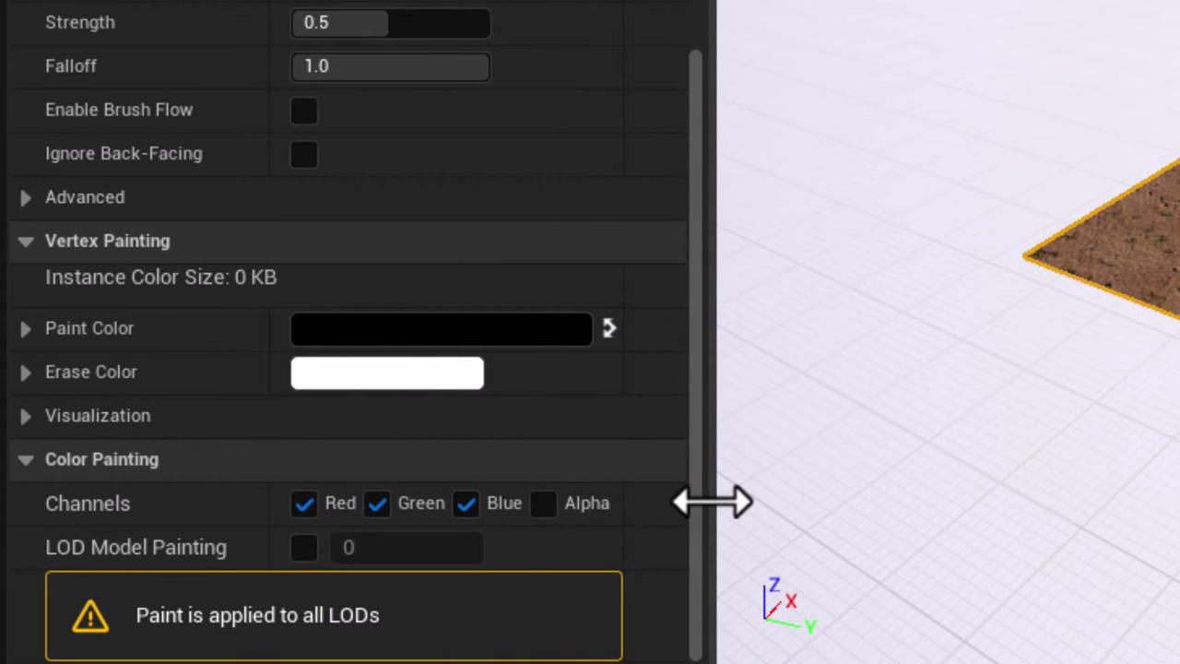
- Restrict painting to the Red channel and paint a round grassy patch at the plane's centre
left_click(376, 502)
left_click(465, 503)
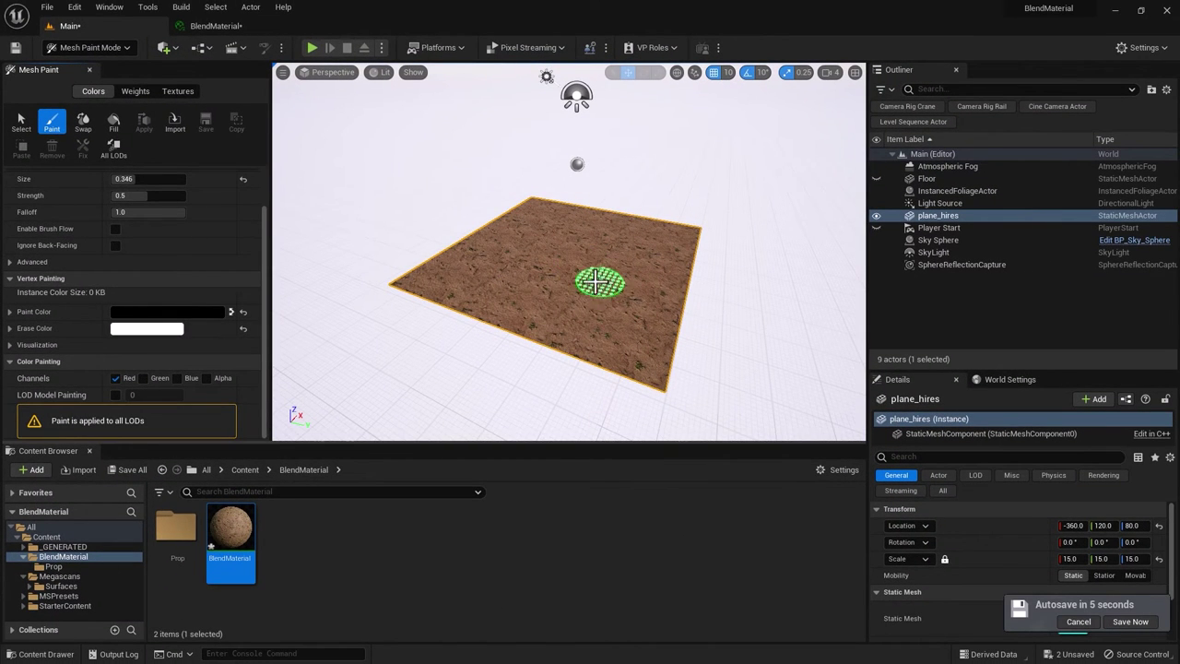
key("w")
right_click_drag(441, 375, 441, 375)
right_click_drag(406, 284, 406, 284)
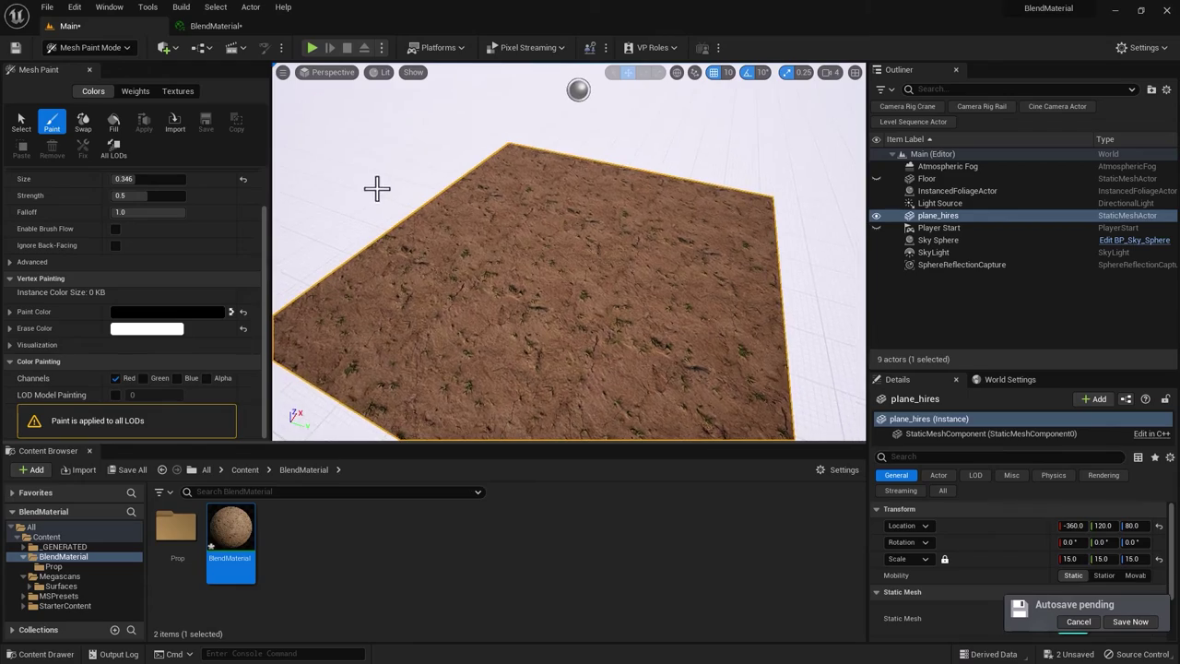
right_click_drag(377, 188, 377, 188)
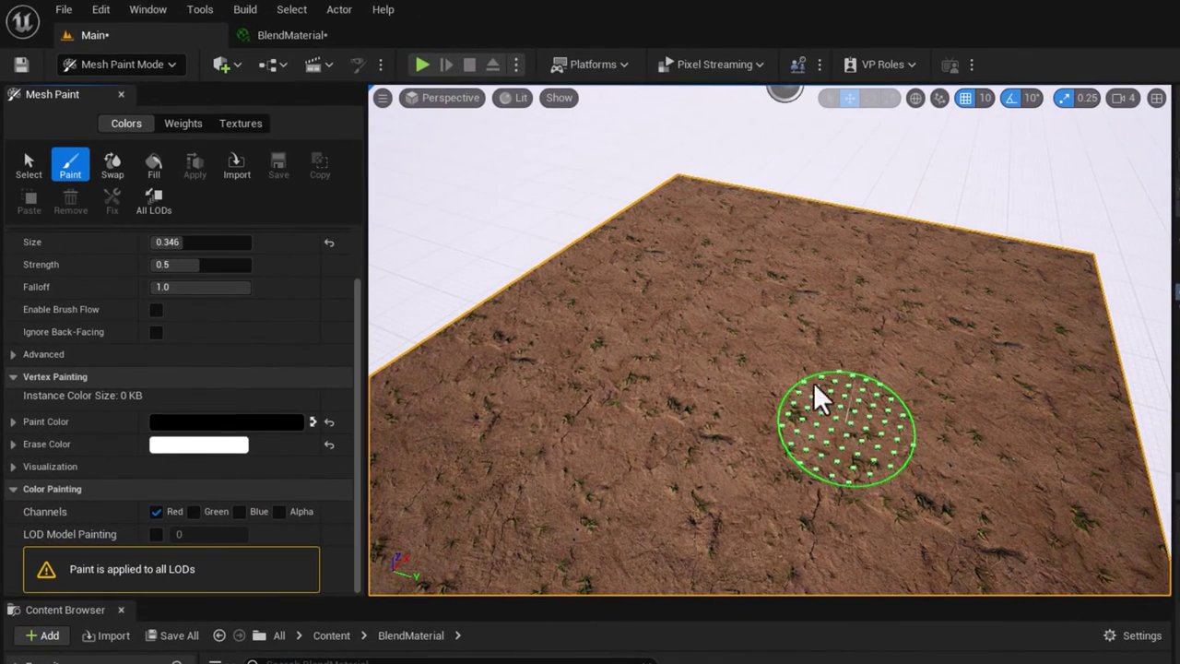
mouse_move(771, 372)
left_mouse_down()
mouse_move(706, 327)
mouse_move(704, 353)
mouse_move(819, 384)
mouse_move(818, 404)
mouse_move(740, 414)
mouse_move(732, 369)
mouse_move(764, 338)
mouse_move(803, 342)
mouse_move(835, 377)
mouse_move(839, 416)
mouse_move(761, 435)
mouse_move(716, 422)
mouse_move(732, 414)
left_mouse_up()
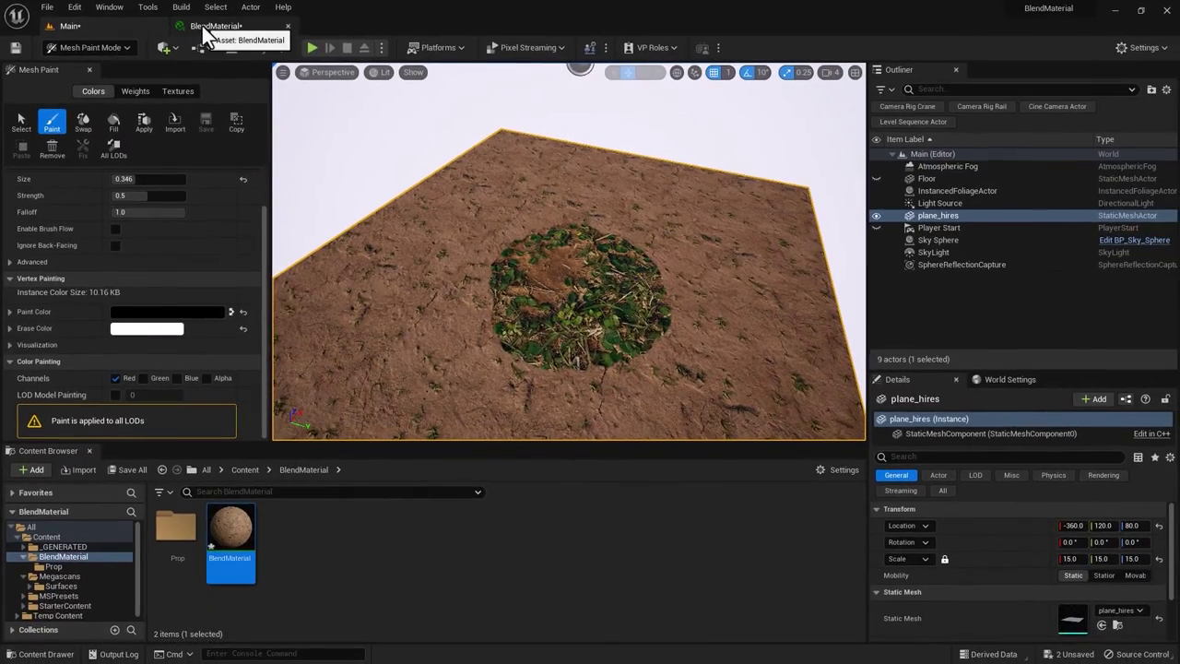
- Float the BlendMaterial editor and enable Middle Layer Tiling/Offset with Tiling X and Y of 3
left_click(202, 25)
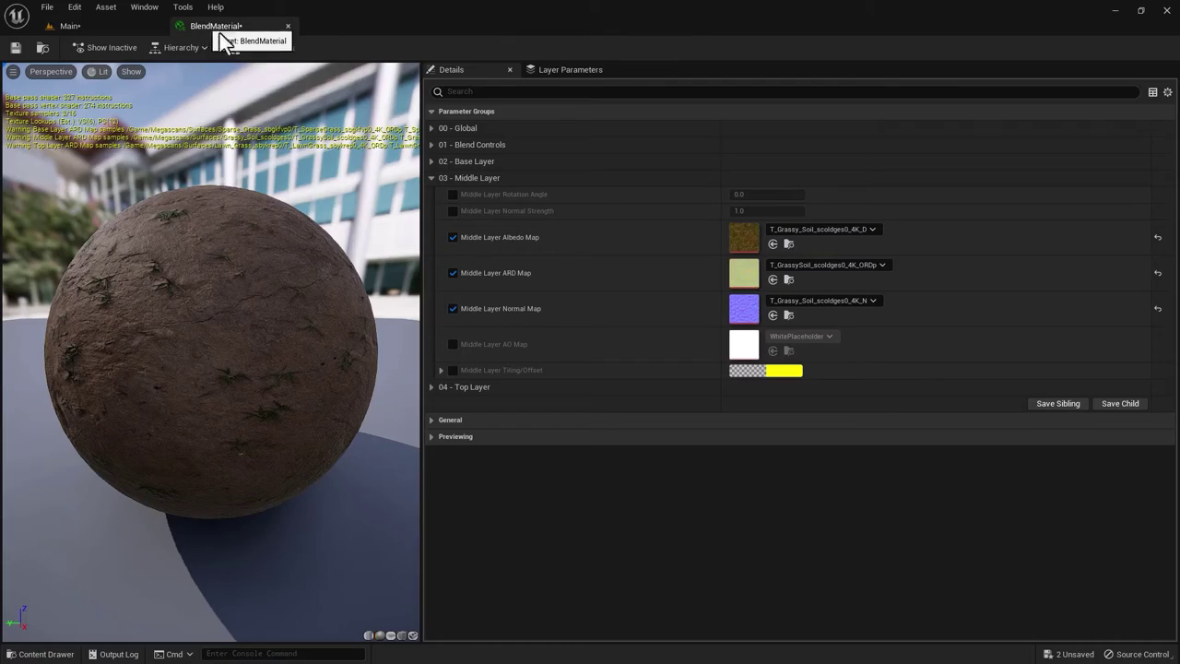
left_click_drag(221, 26, 762, 78)
left_click_drag(811, 352, 824, 629)
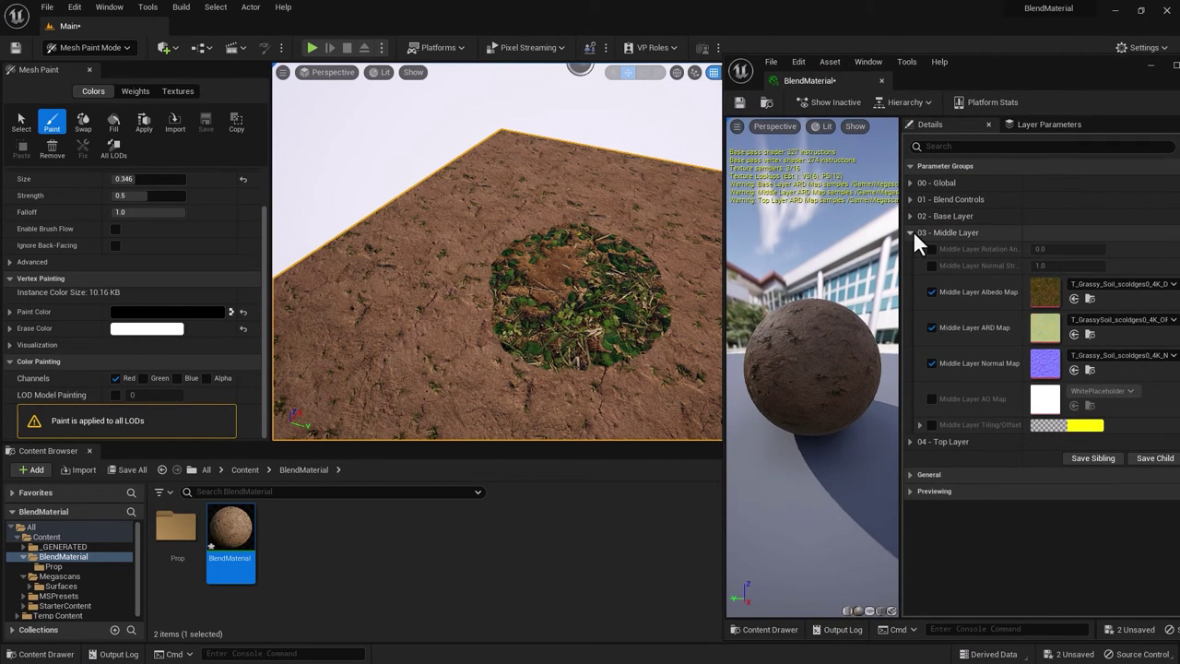
left_click(919, 425)
left_click(931, 425)
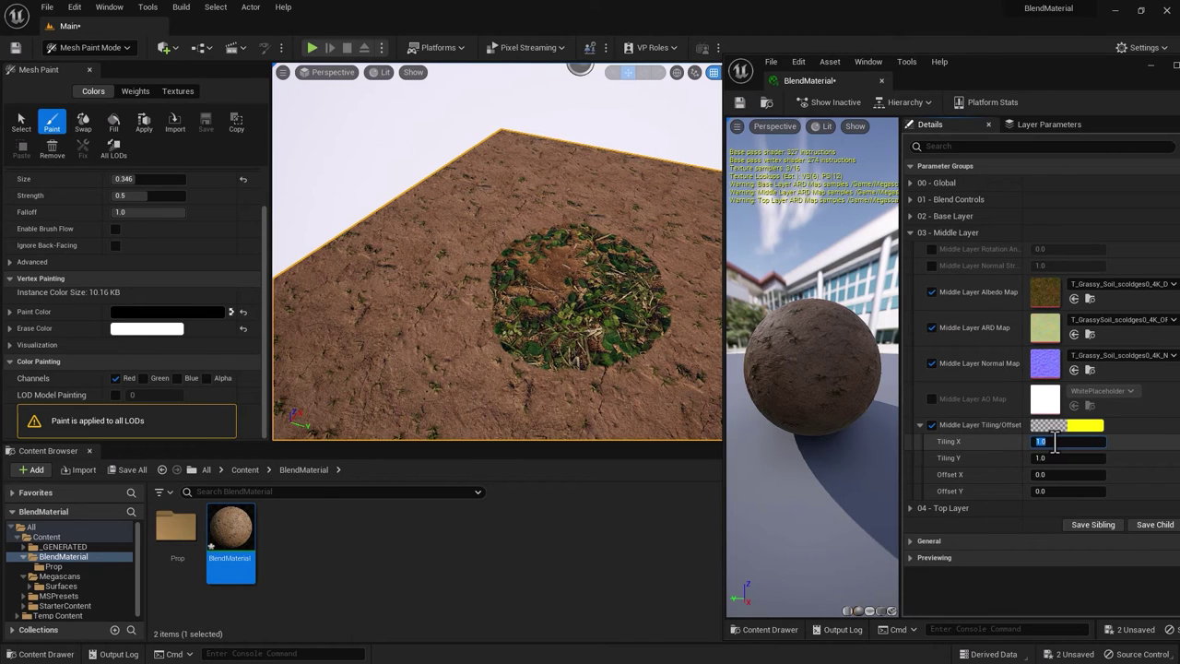
type("3")
key("Return")
type("3")
key("Return")
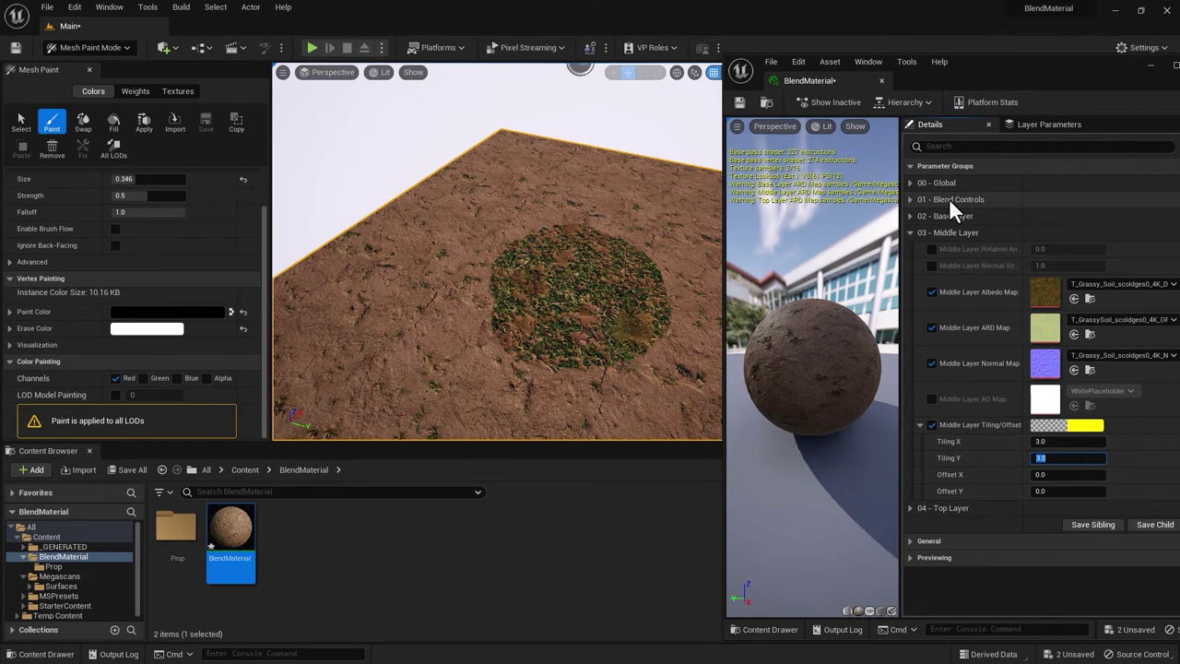
- Enable Base/Middle Layer Blend with Blend Amount 3.50, Contrast 2.21 and Falloff 5.70
left_click(910, 199)
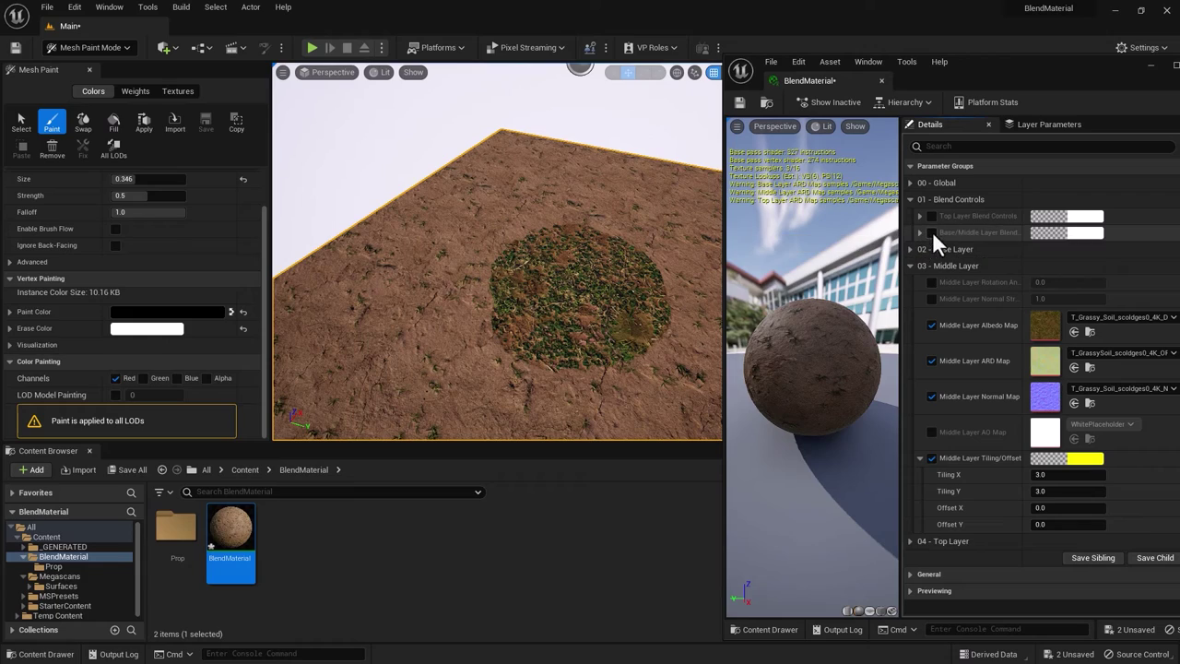
left_click(932, 232)
left_click(919, 232)
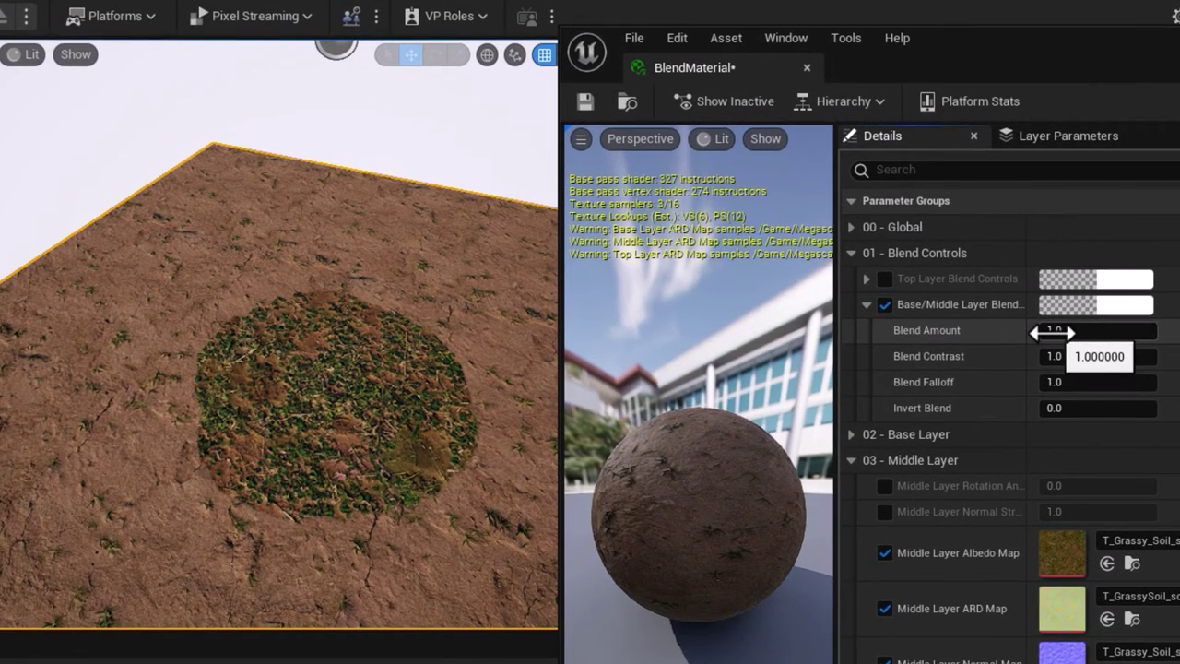
left_click_drag(1052, 333, 1086, 333)
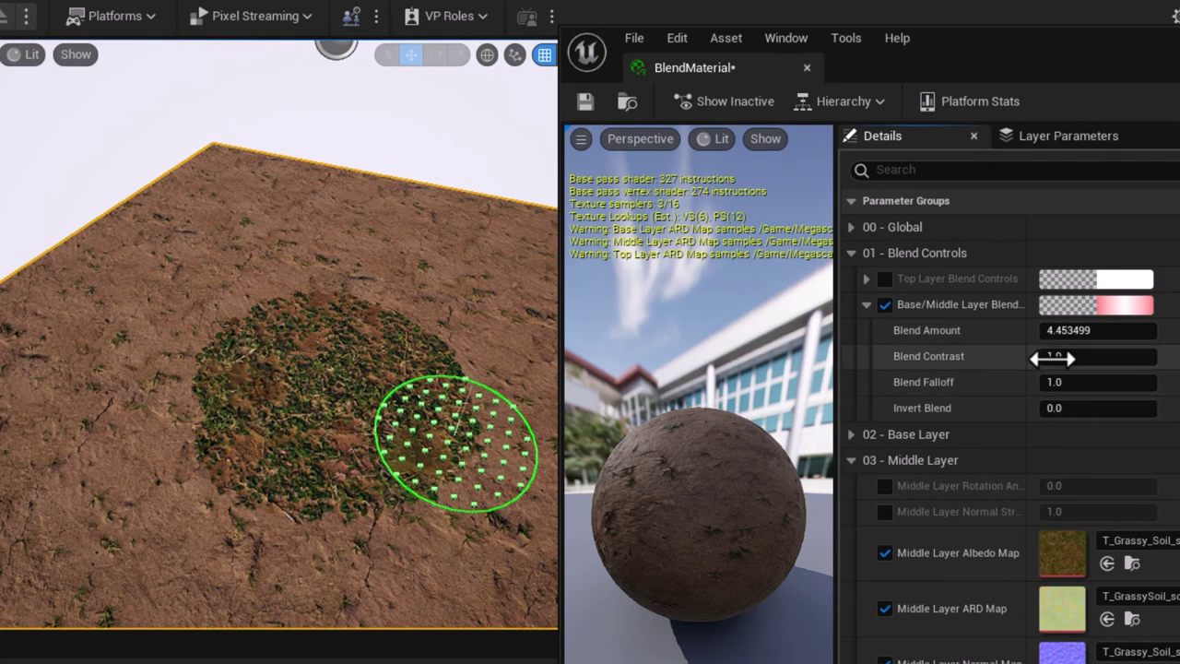
left_click_drag(1054, 356, 1118, 356)
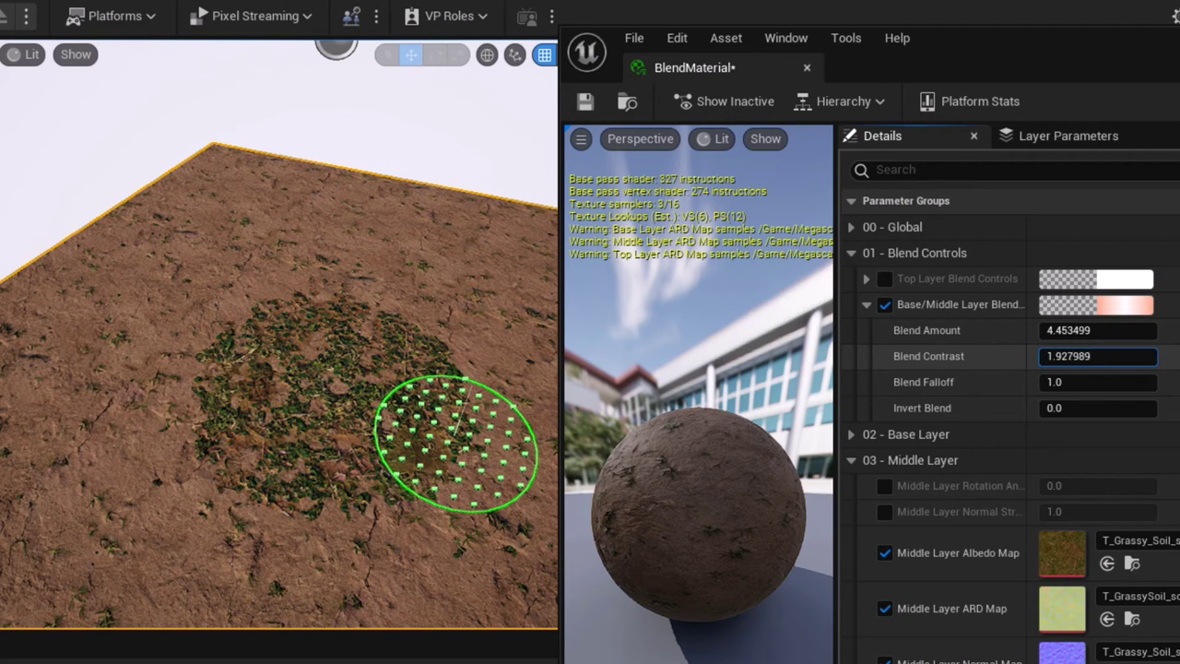
left_click_drag(1063, 369, 1056, 382)
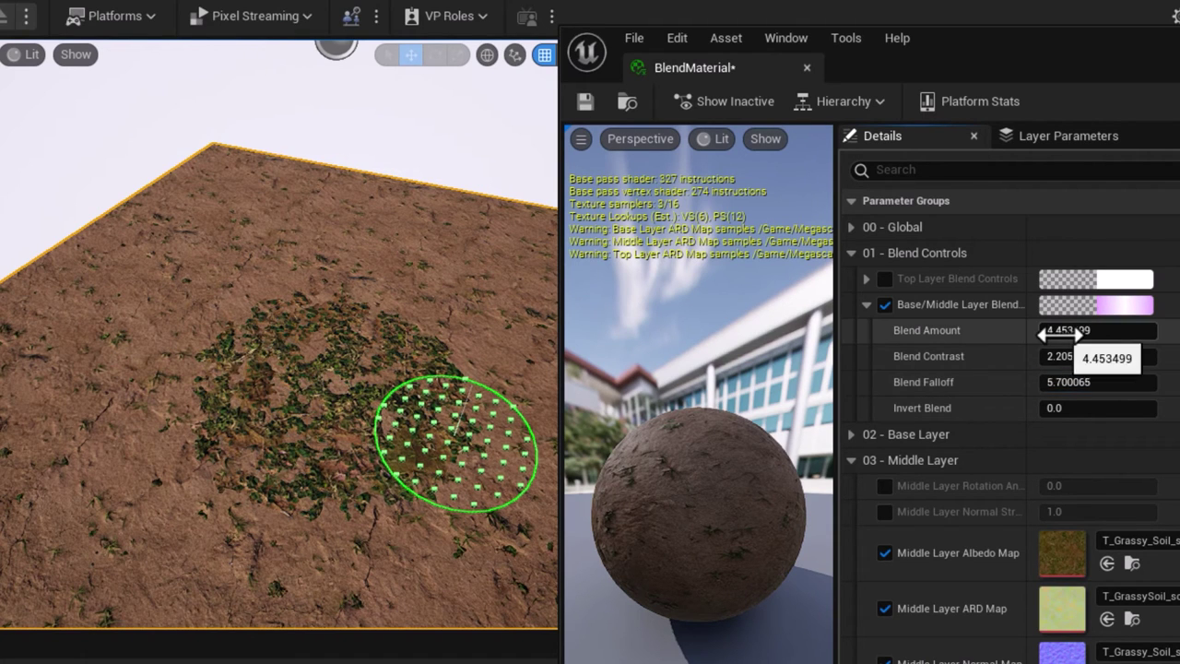
left_click_drag(1064, 332, 1069, 330)
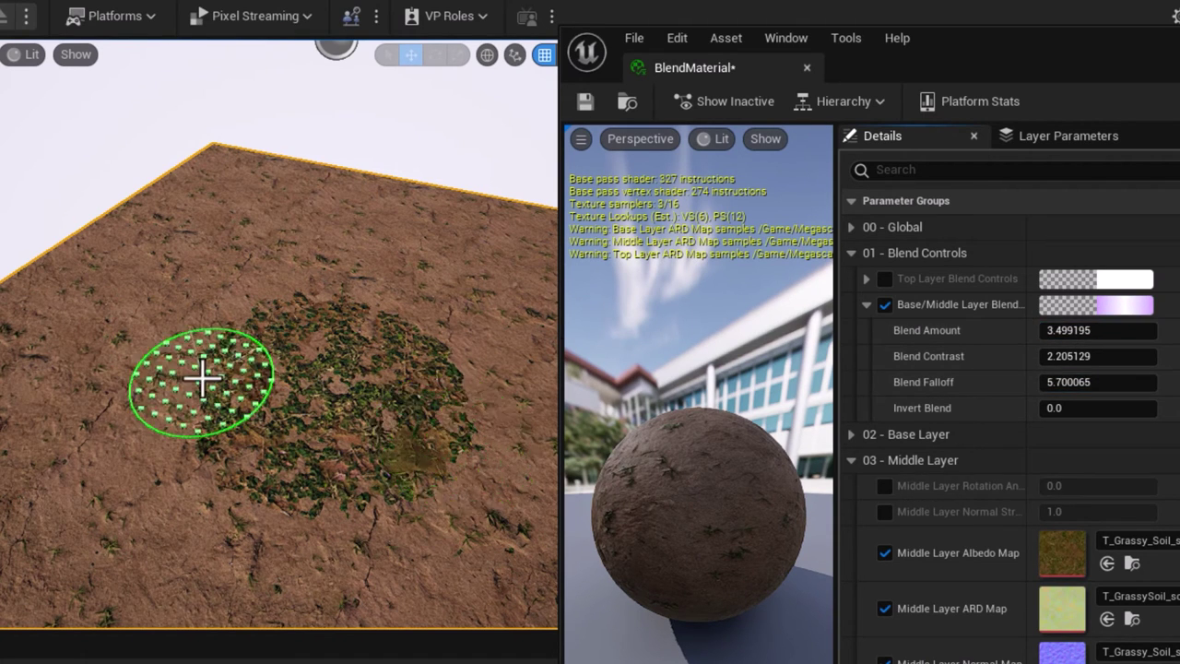
- Lower brush Strength to 0.164 and paint scattered grass patches across the plane
mouse_move(166, 397)
left_mouse_down()
mouse_move(29, 553)
mouse_move(94, 358)
mouse_move(150, 332)
mouse_move(210, 353)
mouse_move(184, 304)
left_mouse_up()
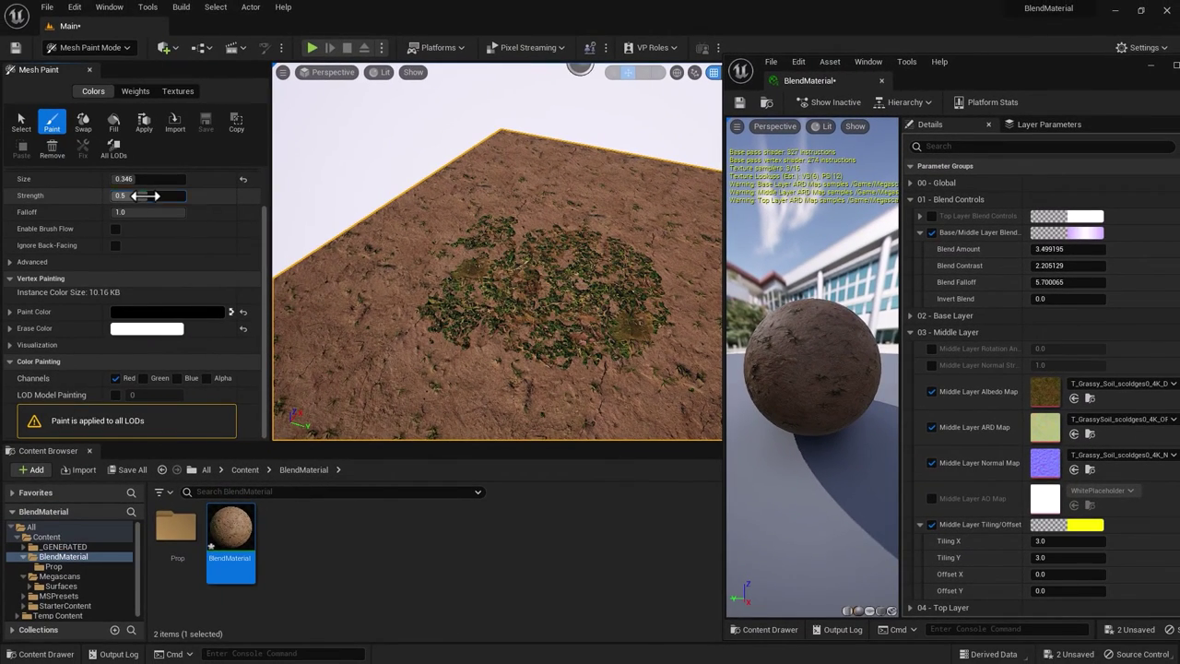
key("Return")
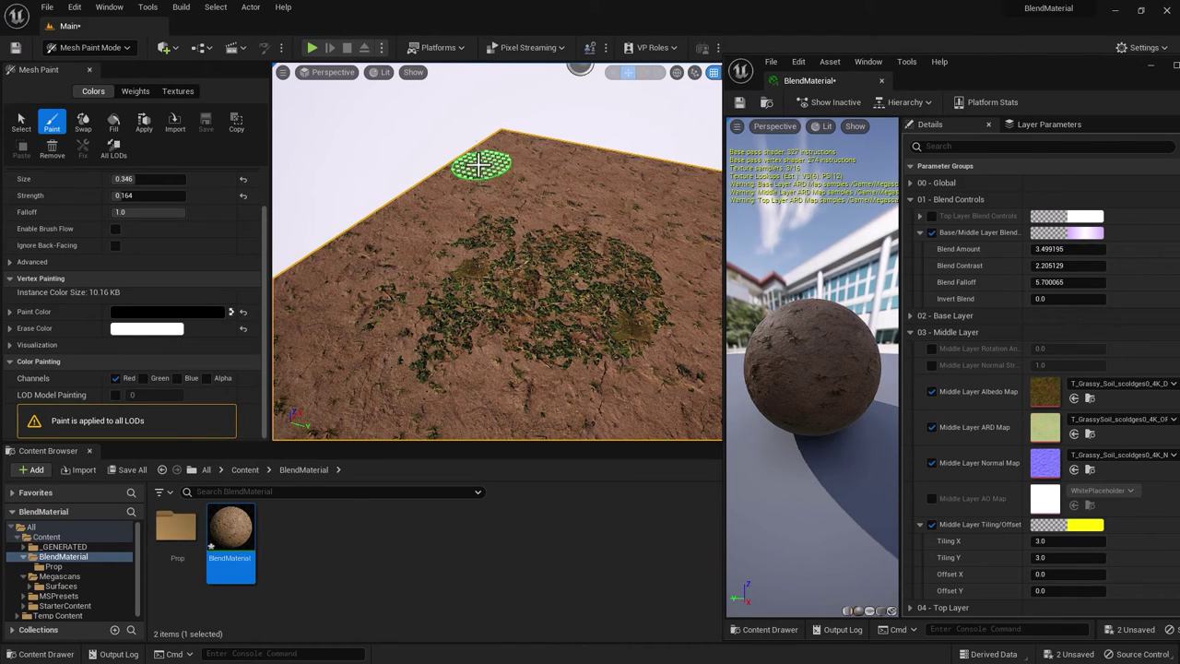
mouse_move(521, 175)
left_mouse_down()
mouse_move(561, 179)
mouse_move(493, 179)
mouse_move(430, 258)
mouse_move(398, 229)
mouse_move(448, 206)
mouse_move(415, 211)
mouse_move(433, 208)
left_mouse_up()
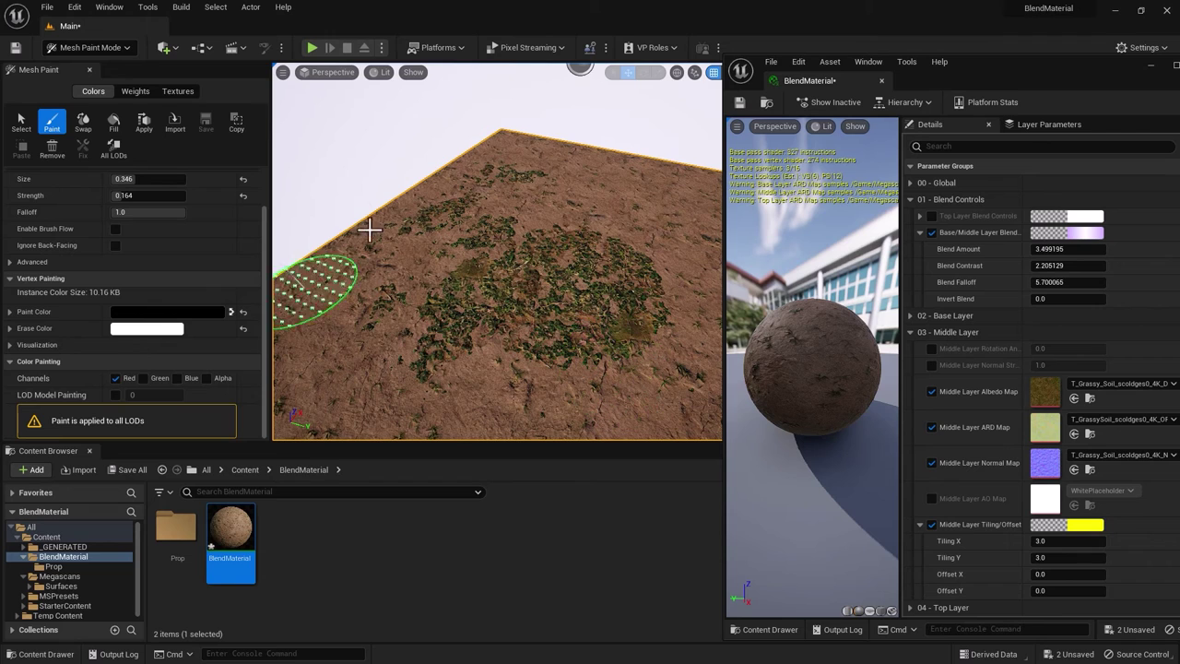
- Expand 04 - Top Layer and enable its Tiling/Offset with Tiling X and Y of 3
left_click(910, 332)
left_click(910, 349)
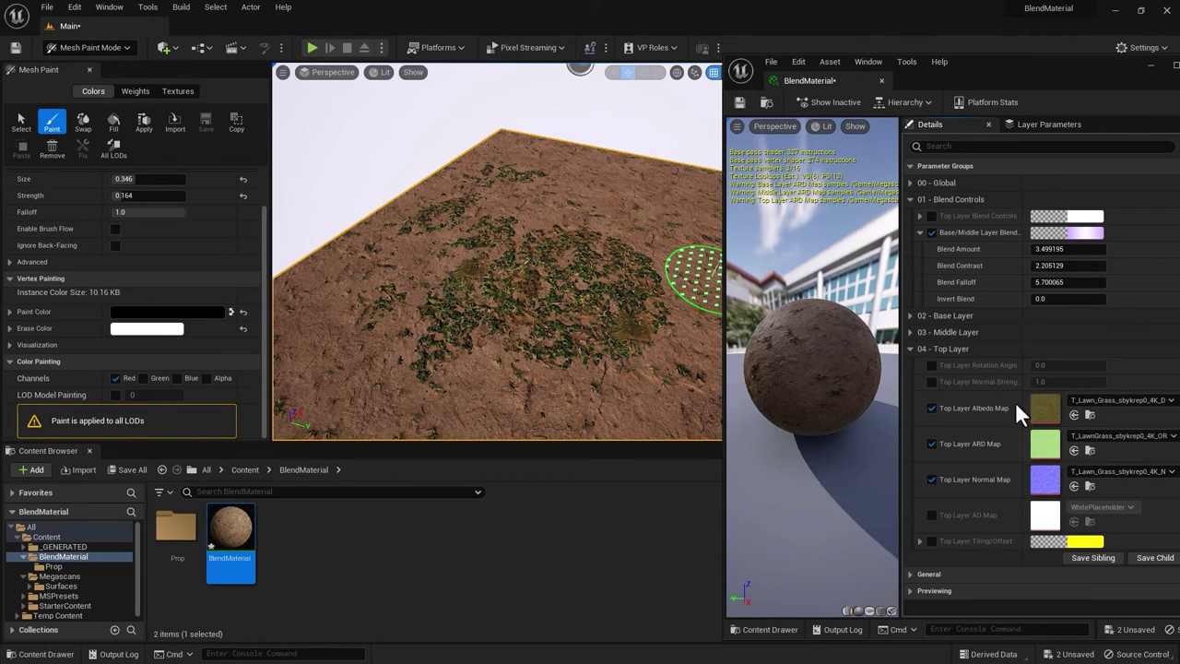
left_click(931, 541)
left_click(920, 541)
scroll(931, 542, "down", 1)
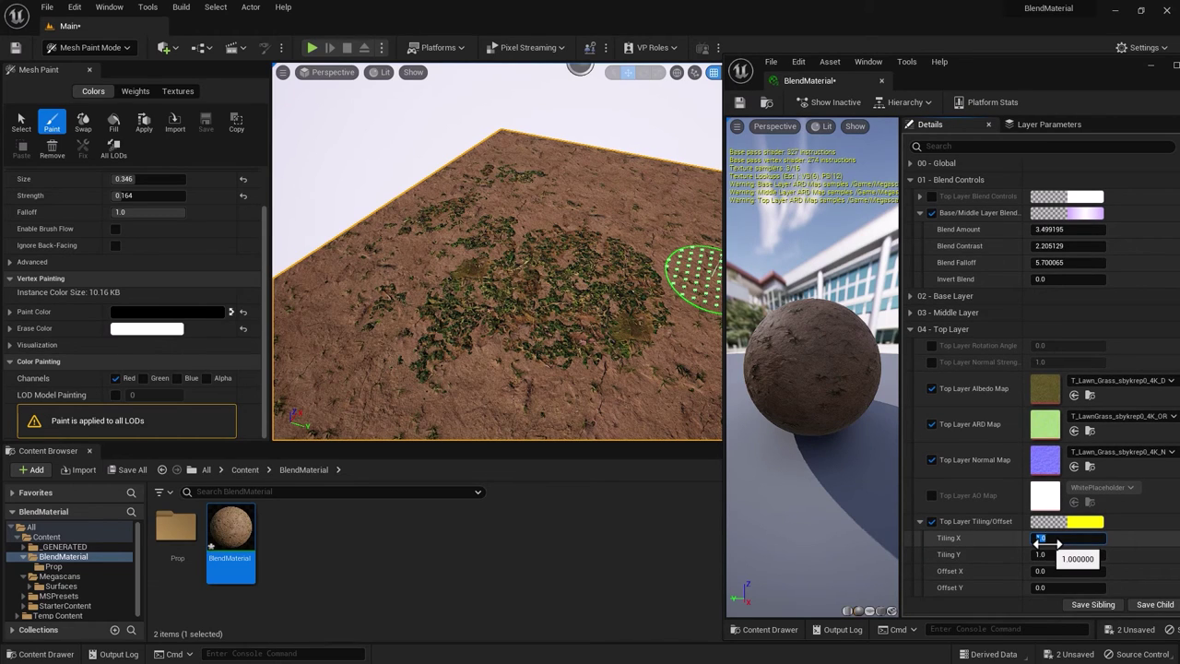
left_click(1051, 554)
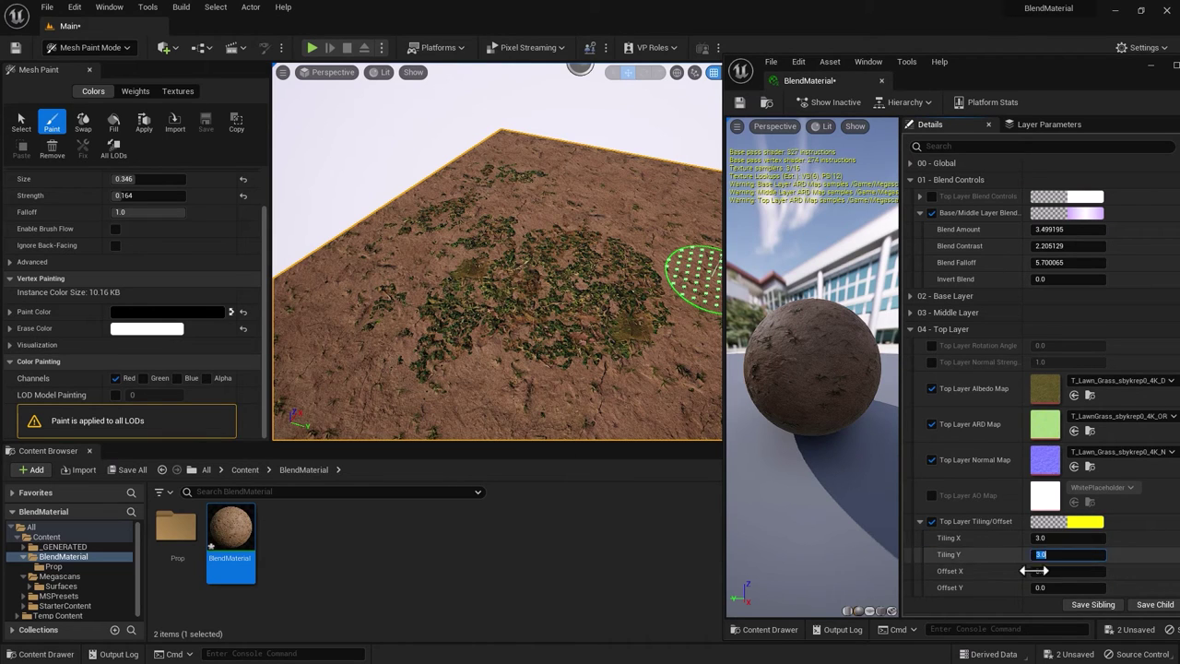
type("3")
key("Return")
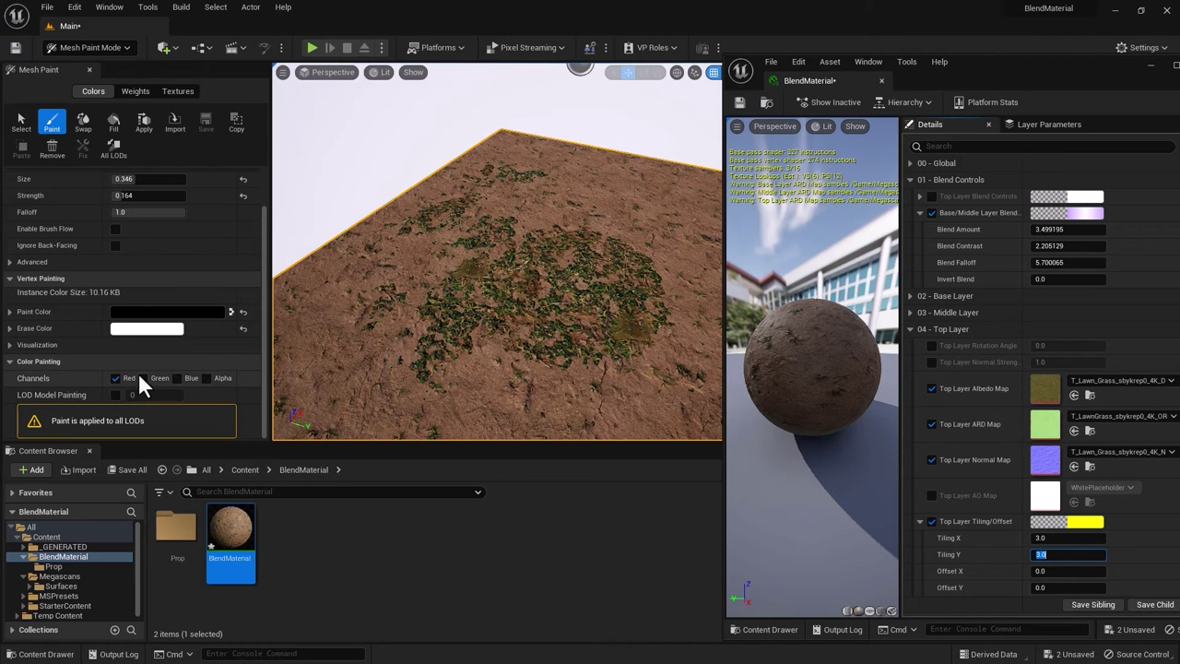
- Paint only the Green channel to add a lawn patch on the plane's centre-right
left_click(114, 378)
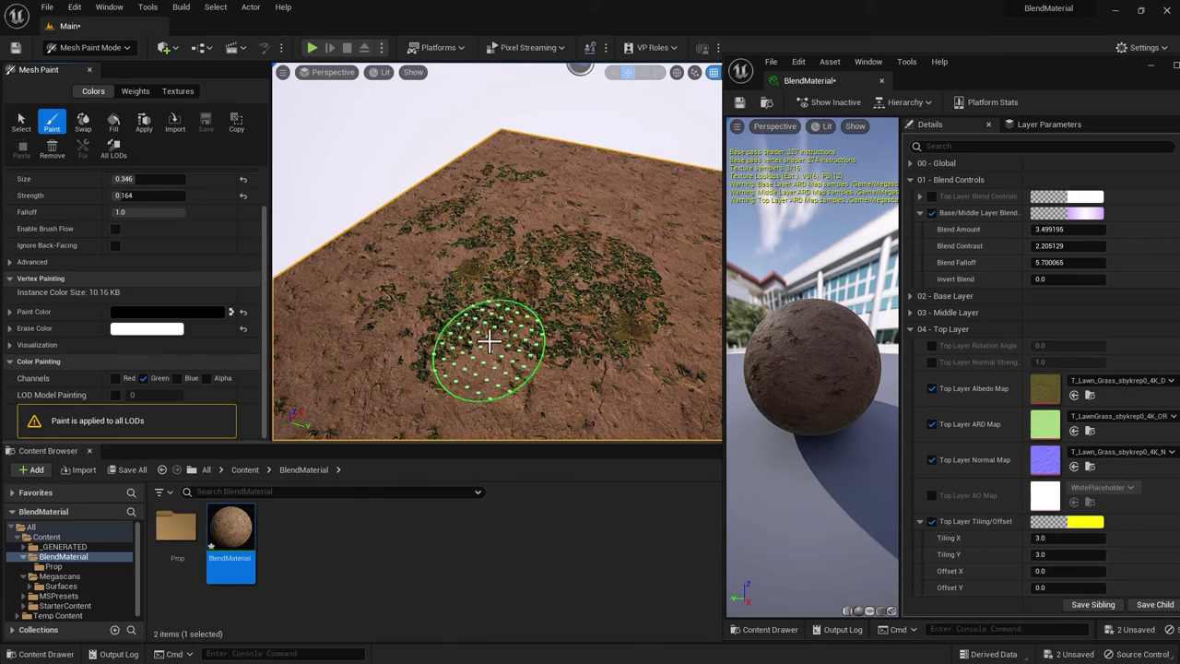
mouse_move(461, 408)
left_mouse_down("alt")
mouse_move(468, 421)
mouse_move(463, 275)
mouse_move(408, 232)
mouse_move(513, 338)
left_mouse_up("alt")
mouse_move(636, 292)
left_mouse_down()
mouse_move(622, 323)
mouse_move(581, 299)
mouse_move(590, 267)
mouse_move(639, 250)
mouse_move(594, 189)
mouse_move(613, 237)
mouse_move(645, 268)
mouse_move(548, 260)
mouse_move(482, 303)
mouse_move(366, 456)
left_mouse_up()
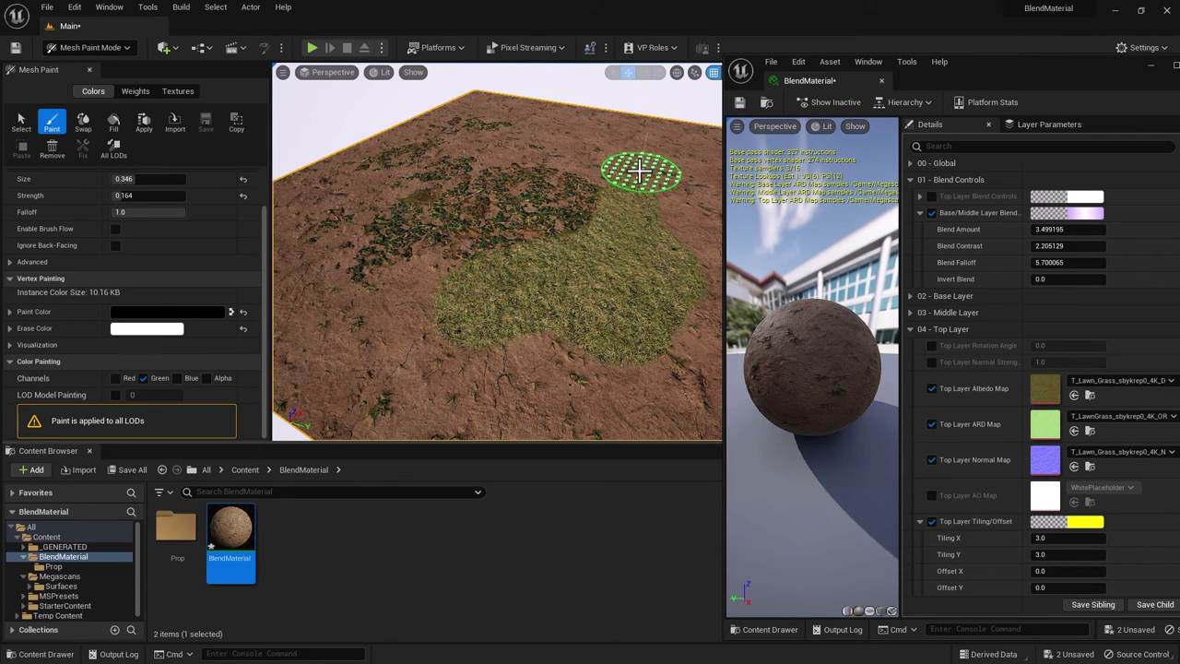
- Override the Top Layer Blend Controls: amount 1.49, contrast -2.46, falloff 2.11
left_click(931, 196)
left_click(920, 197)
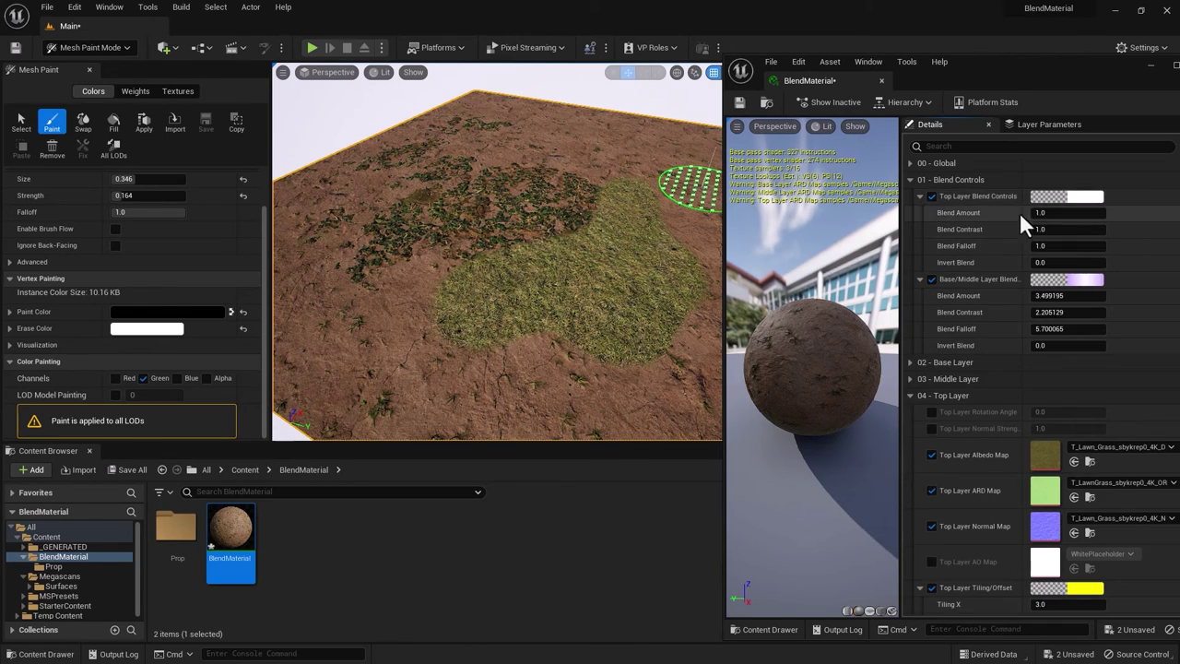
left_click_drag(1039, 212, 1083, 212)
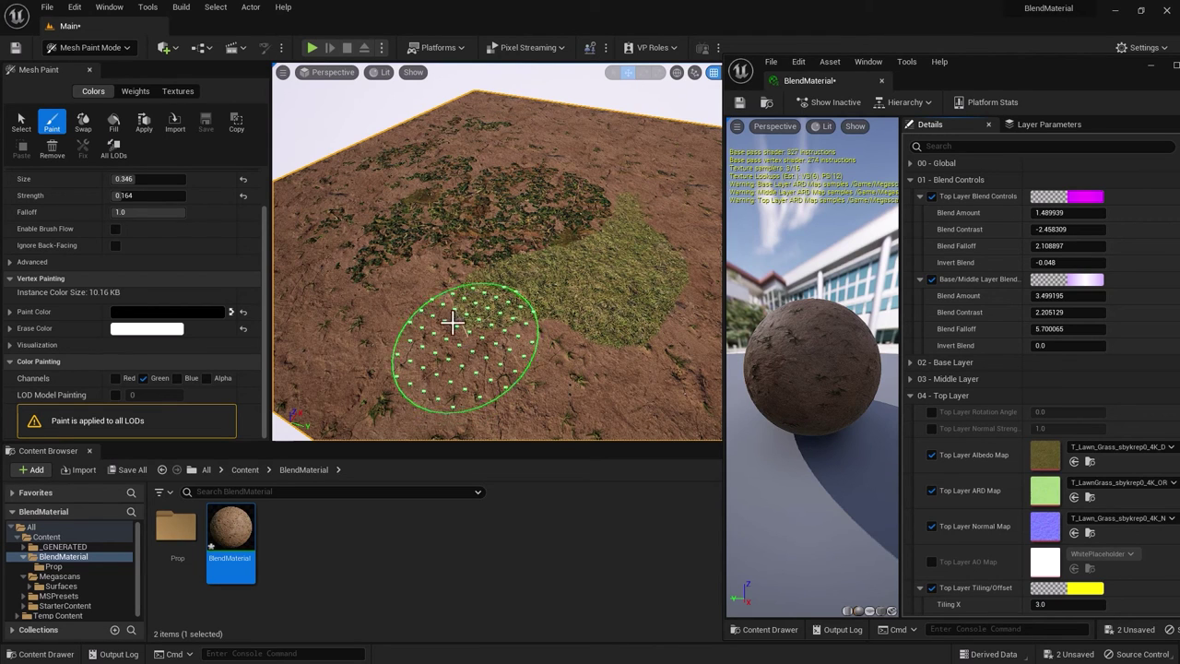
- Switch painting from the Green to the Red channel and spread grassy soil around the plane's middle
left_click(143, 378)
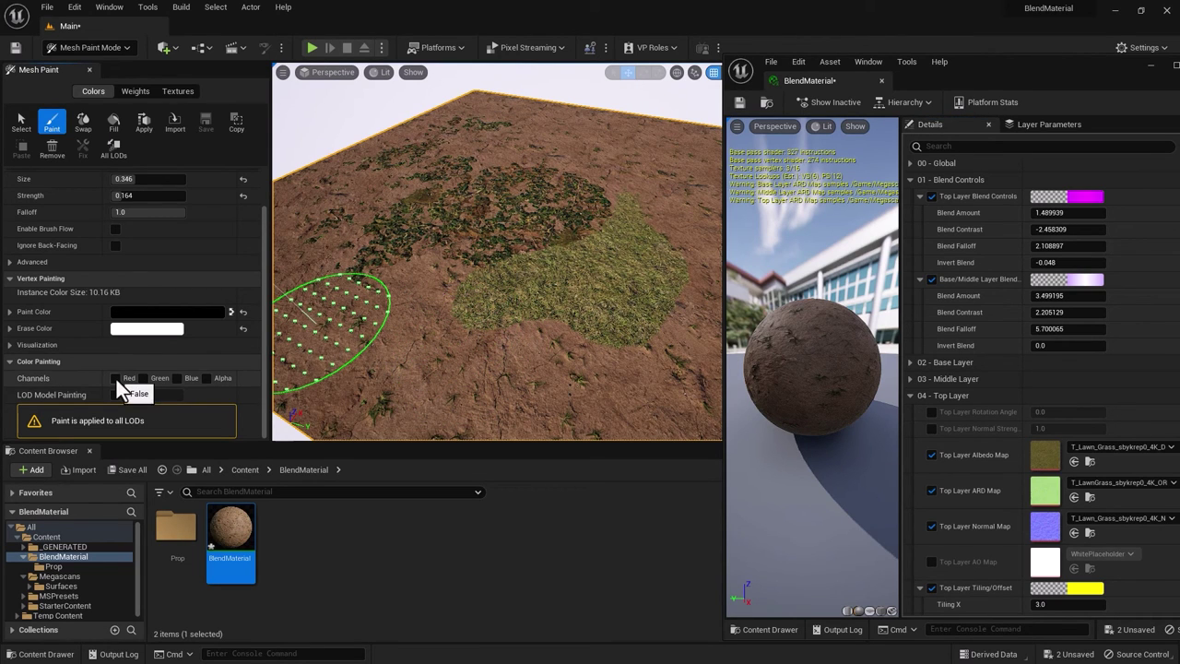
left_click(115, 379)
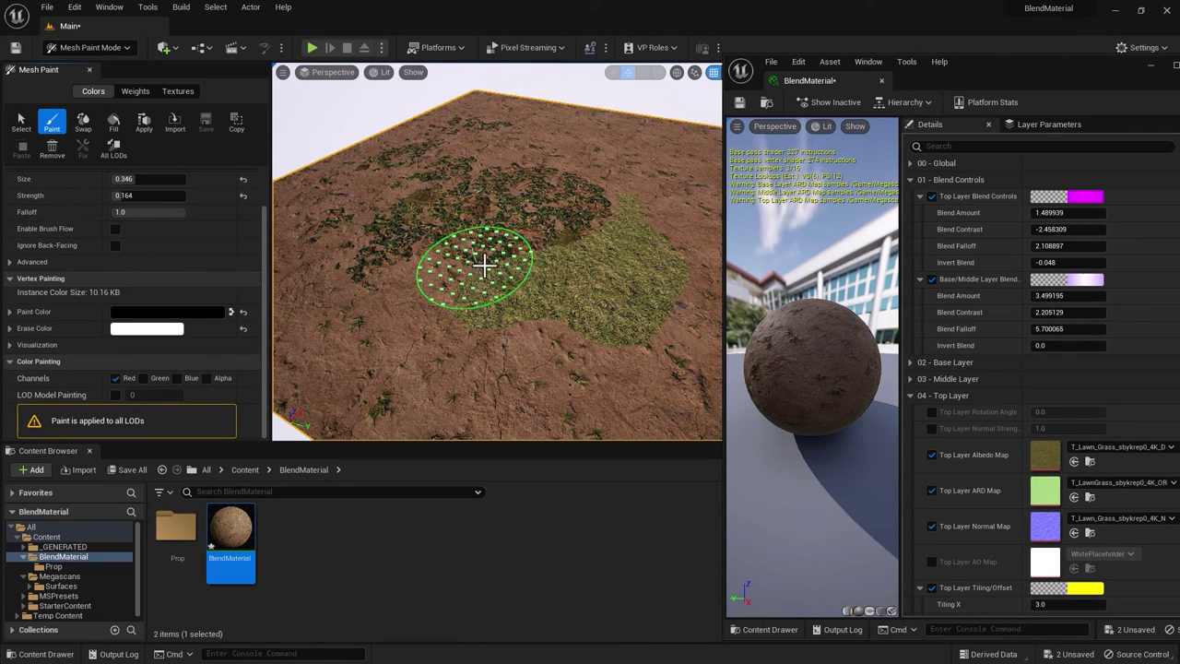
mouse_move(492, 268)
left_mouse_down()
mouse_move(470, 306)
mouse_move(500, 362)
mouse_move(522, 324)
mouse_move(608, 319)
mouse_move(623, 330)
mouse_move(611, 317)
mouse_move(698, 269)
mouse_move(654, 265)
mouse_move(676, 254)
mouse_move(620, 201)
left_mouse_up()
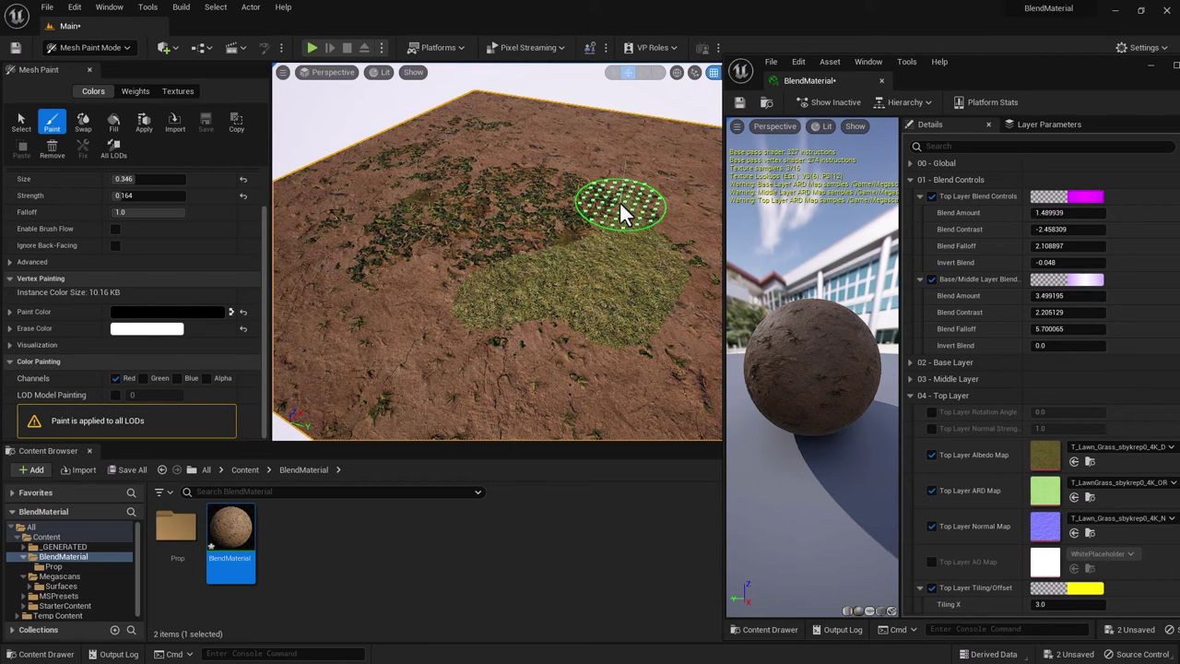
- Re-enable the Green channel, swap to black paint and repaint the lawn around the plane's centre
left_click(145, 379)
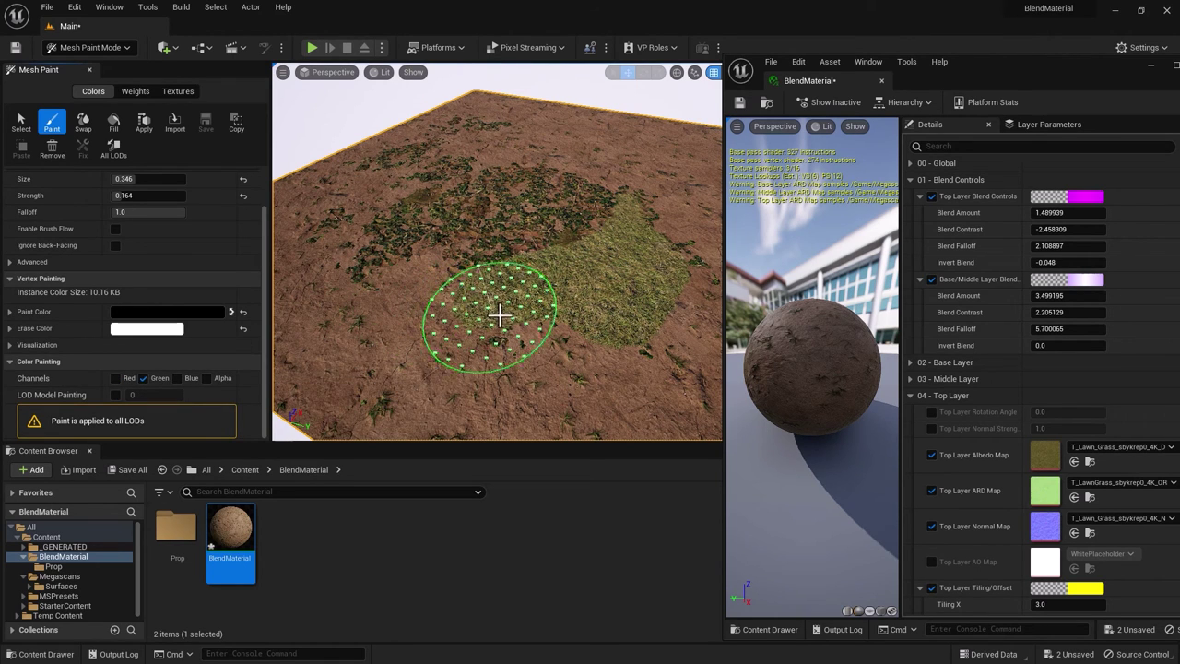
key("x")
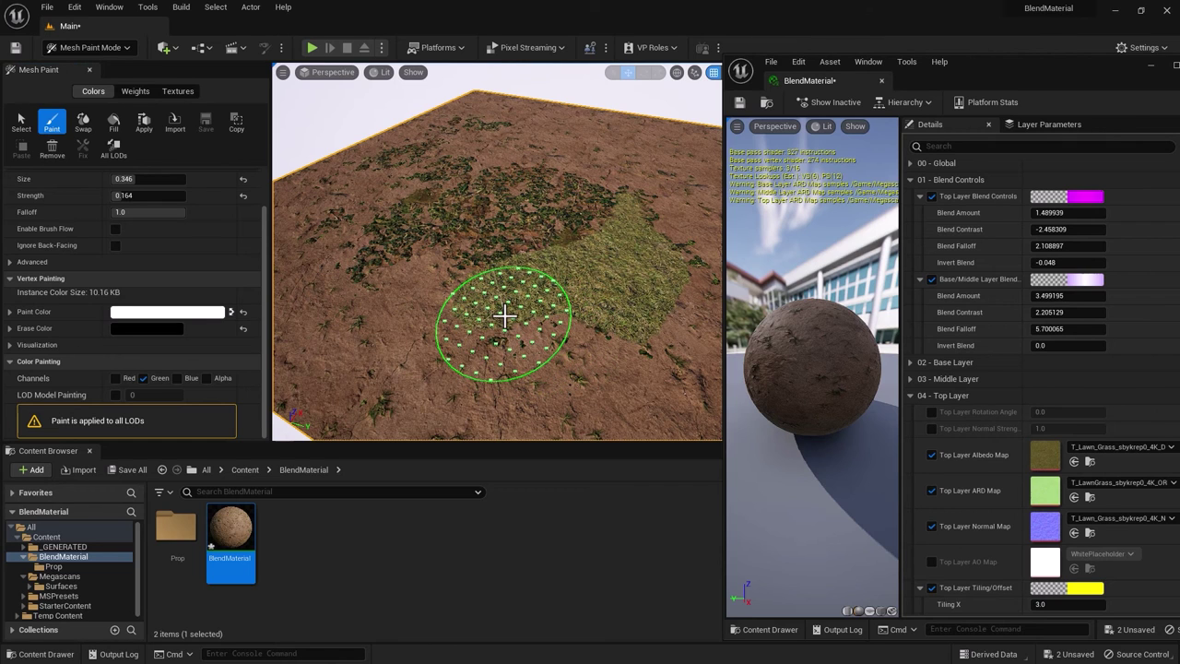
mouse_move(506, 317)
left_mouse_down()
mouse_move(470, 317)
mouse_move(535, 321)
mouse_move(638, 289)
left_mouse_up()
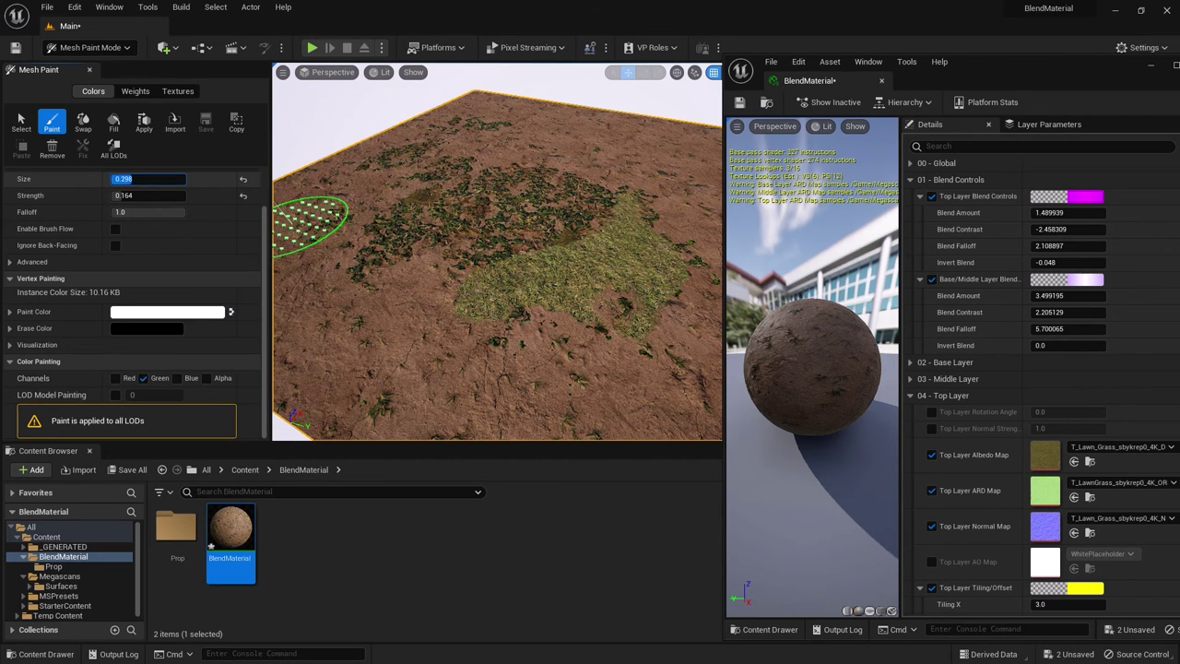
- Paint only into the Red channel with a brush size of 0.266
left_click_drag(147, 178, 151, 179)
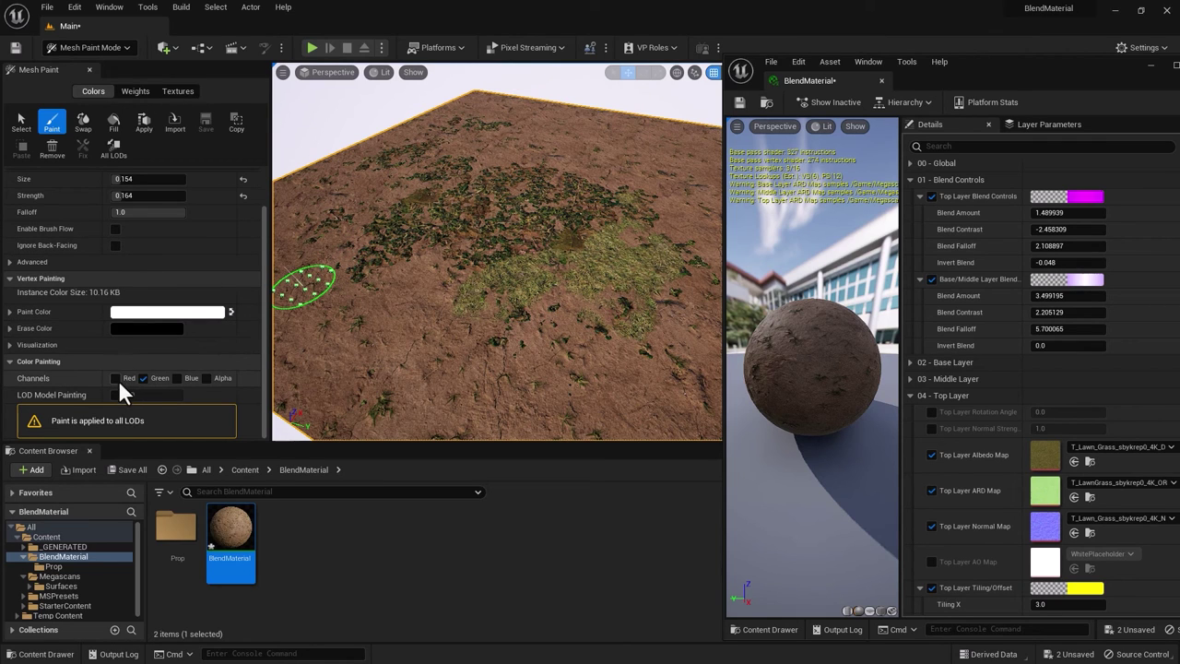
left_click(115, 378)
left_click(144, 378)
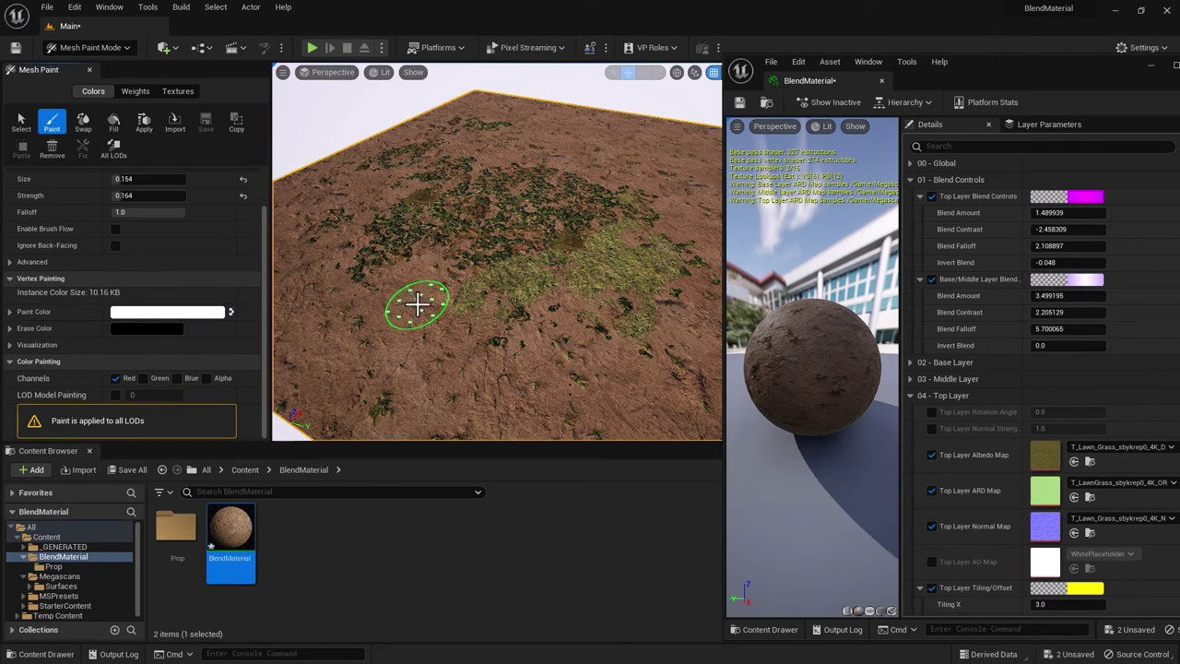
left_click_drag(147, 179, 175, 179)
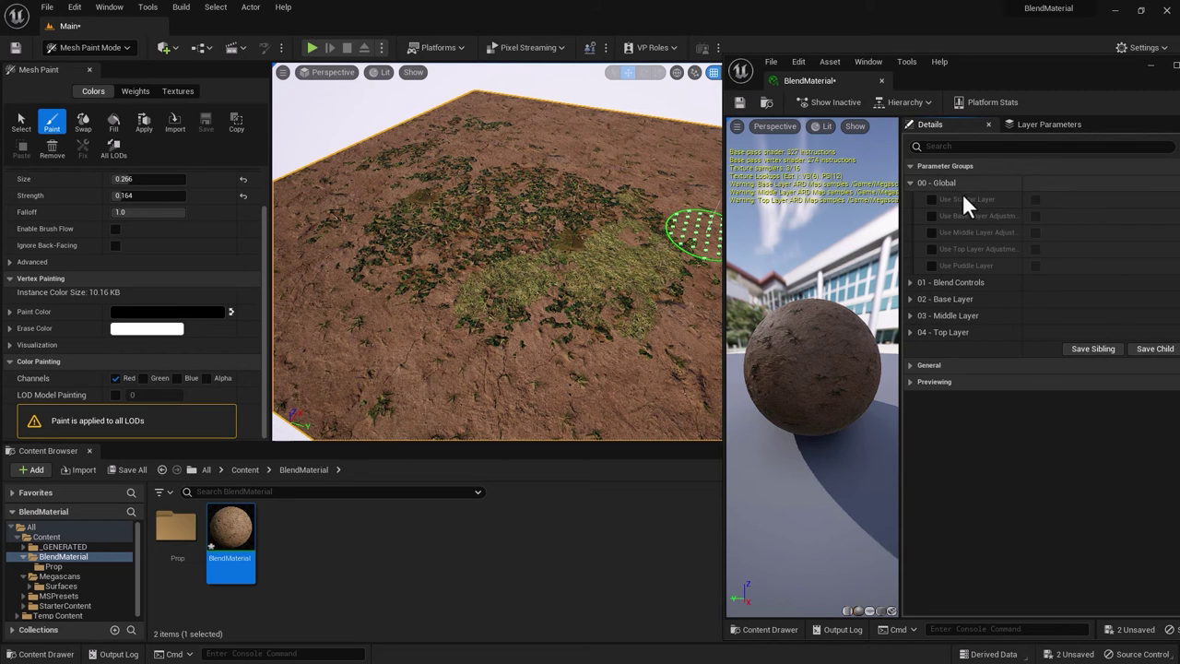
- Enable Use Puddle Layer and collapse groups 01–04 to reveal 05 - Puddle Layer
left_click(931, 266)
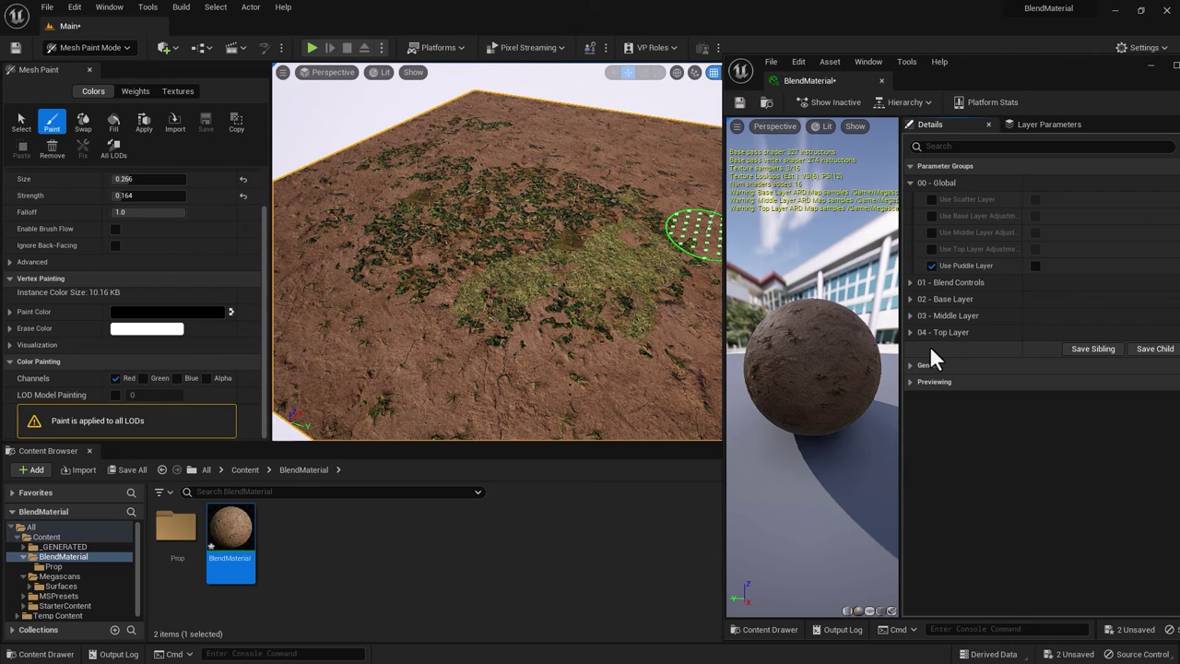
left_click(1035, 267)
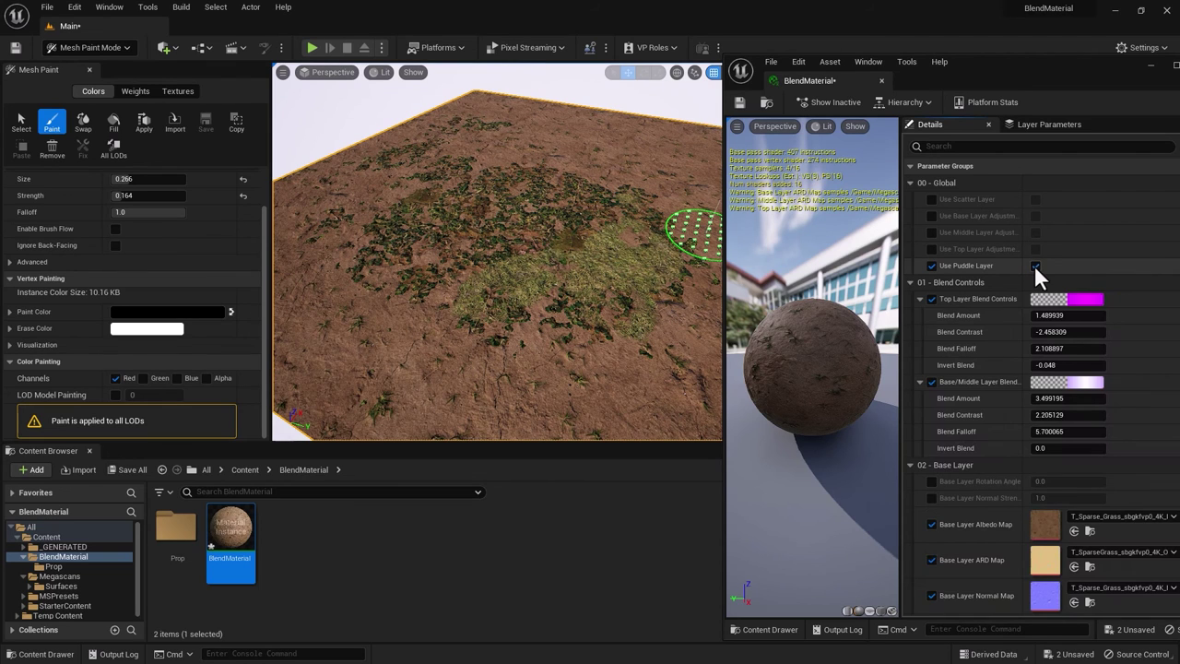
left_click(908, 282)
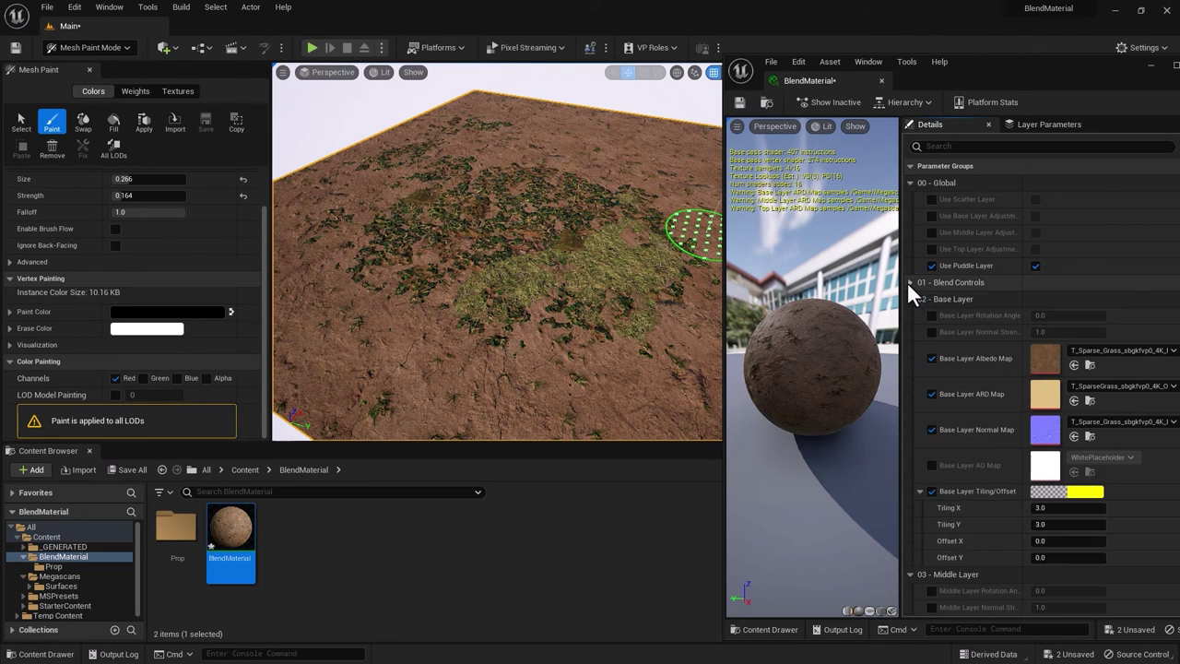
left_click(909, 299)
left_click(909, 315)
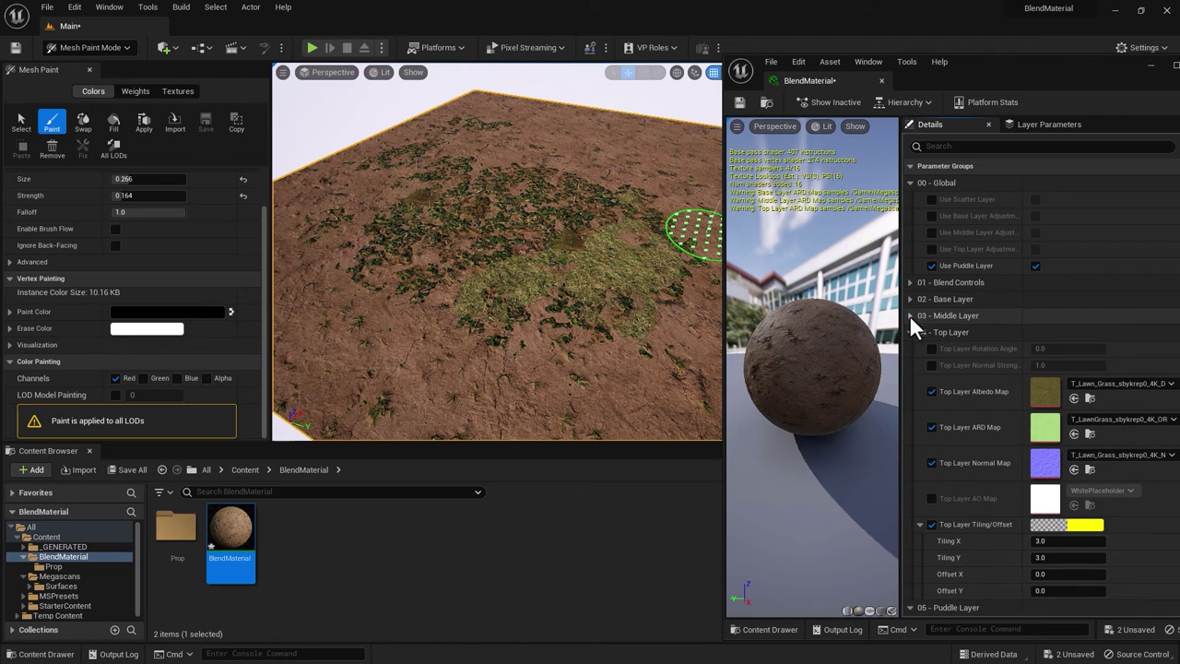
left_click(909, 332)
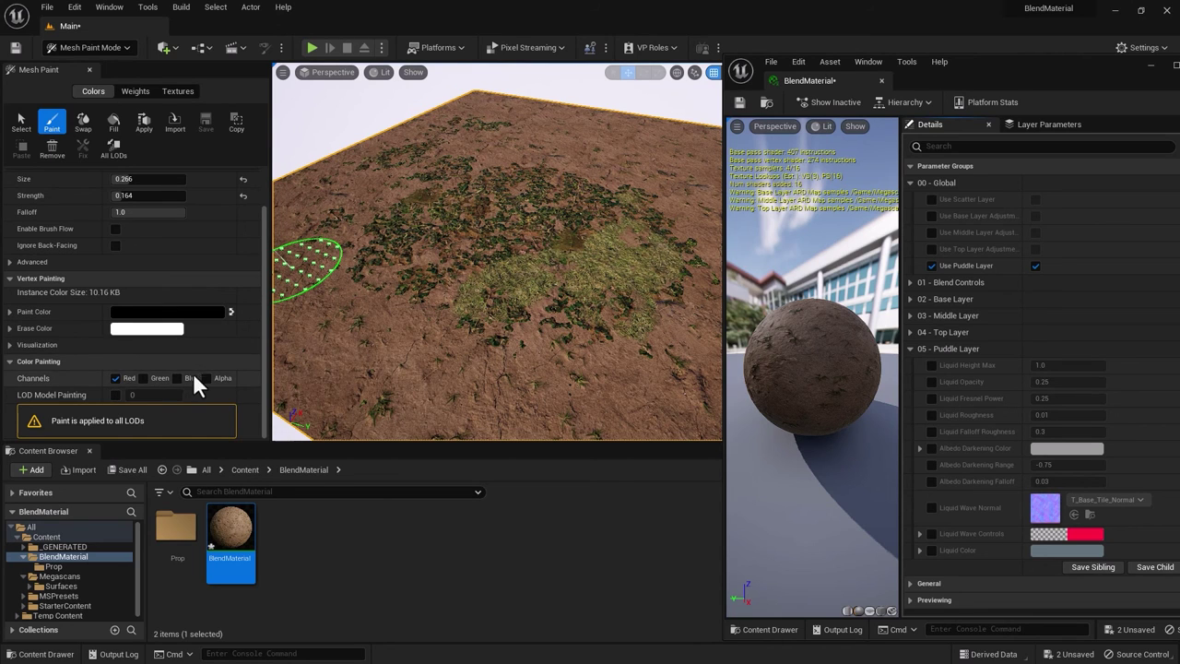
- Paint a puddle on the Blue channel across the terrain's middle, then fly in close to it
left_click(115, 378)
left_click(177, 378)
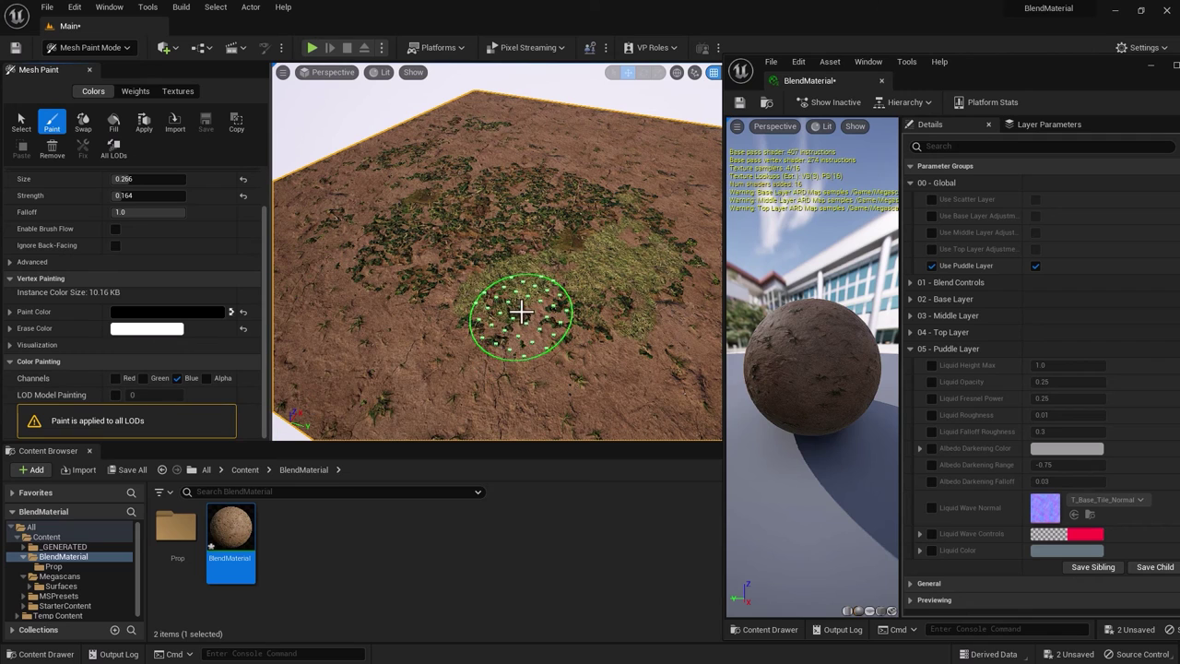
mouse_move(536, 303)
left_mouse_down()
mouse_move(619, 322)
mouse_move(605, 305)
mouse_move(559, 315)
mouse_move(609, 336)
mouse_move(615, 314)
mouse_move(631, 348)
mouse_move(590, 308)
mouse_move(522, 313)
mouse_move(568, 356)
mouse_move(639, 357)
mouse_move(631, 306)
mouse_move(552, 289)
mouse_move(528, 327)
left_mouse_up()
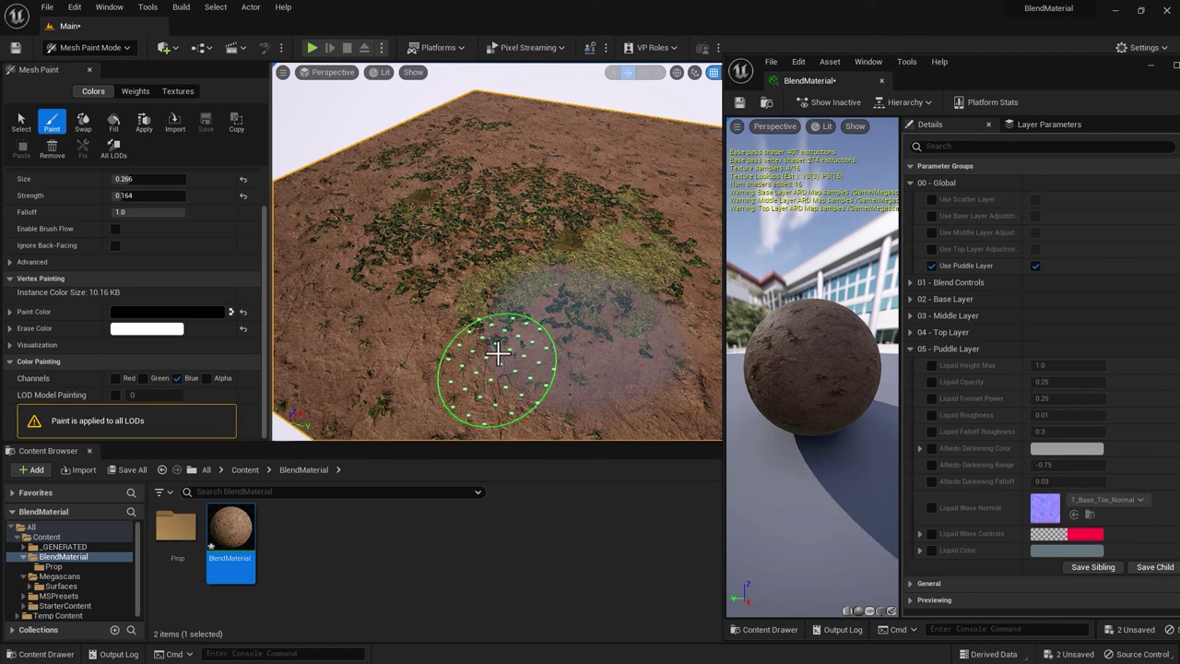
right_click_drag(381, 355, 360, 295)
key("w")
mouse_move(355, 254)
right_mouse_down()
mouse_move(406, 345)
mouse_move(395, 327)
mouse_move(410, 295)
mouse_move(569, 313)
mouse_move(564, 345)
right_mouse_up()
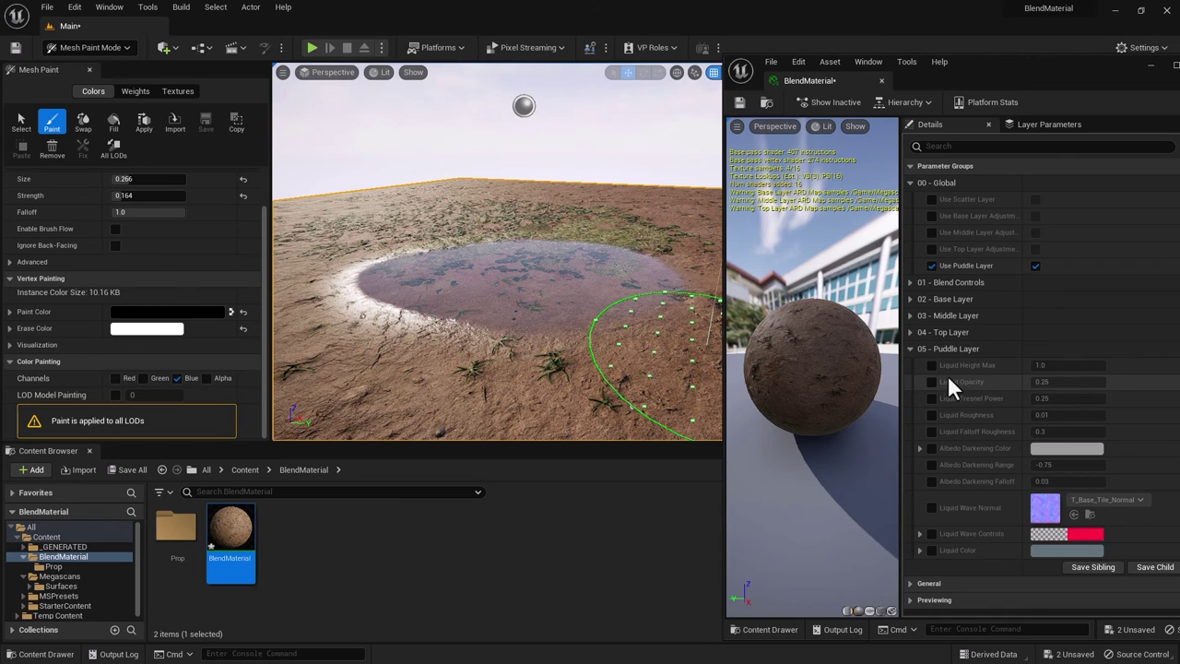
- Enable Liquid Opacity and give the puddle a green Albedo Darkening Color
left_click(932, 382)
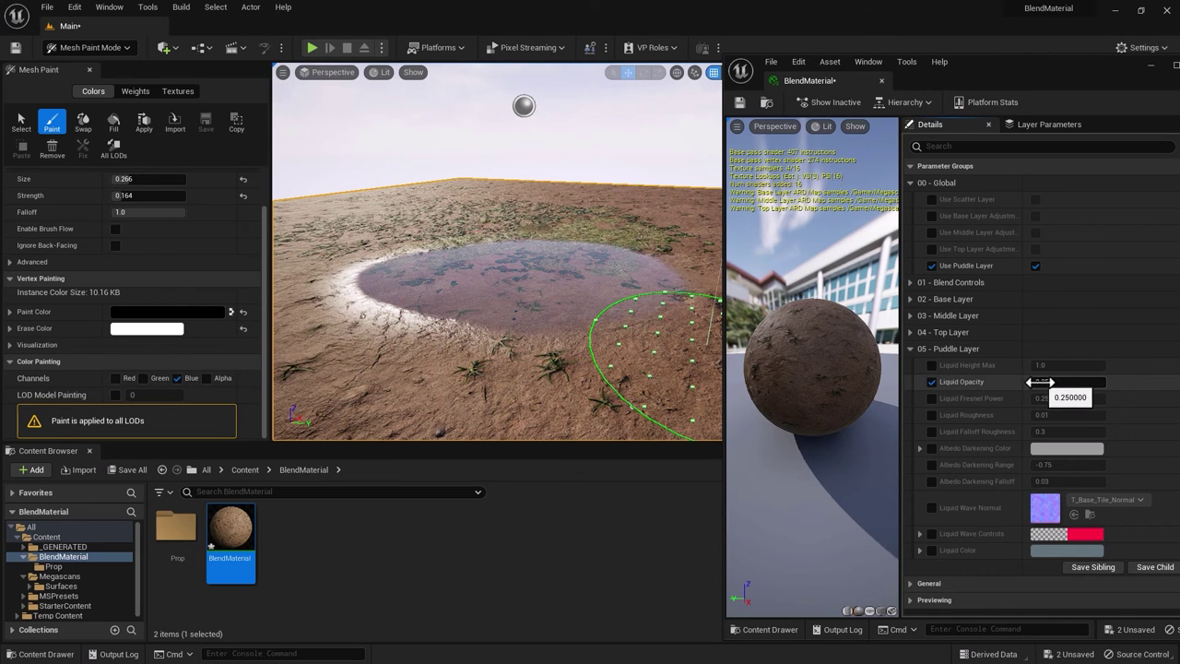
right_click_drag(421, 329, 387, 365)
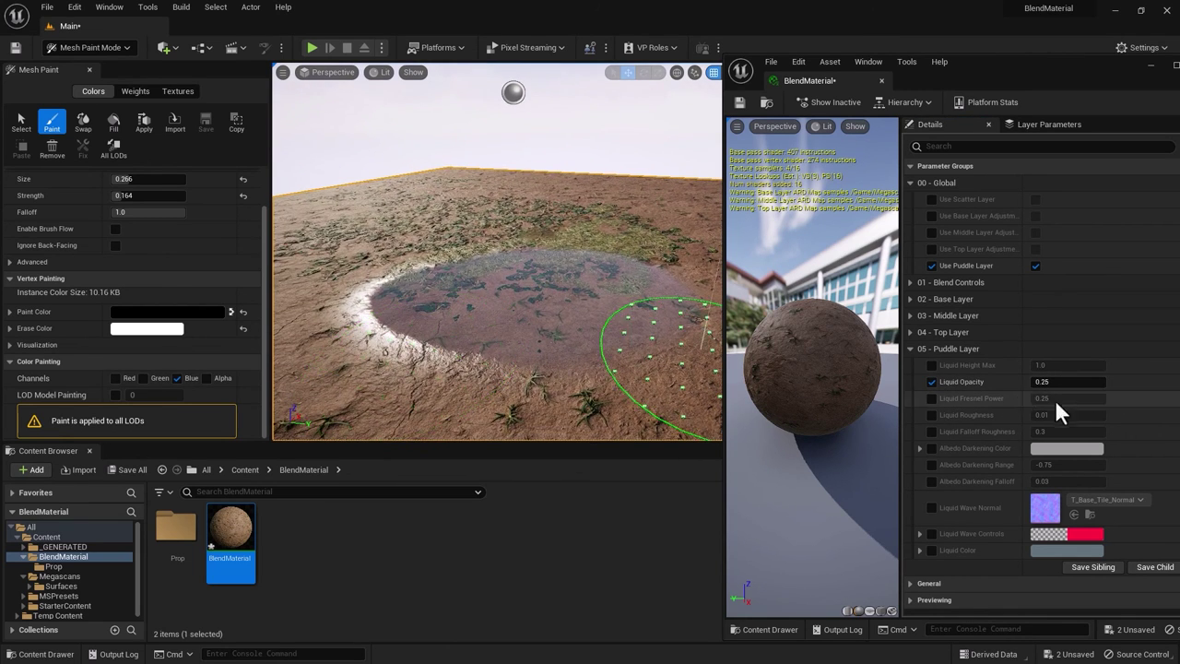
left_click(930, 449)
left_click(918, 449)
left_click(1045, 448)
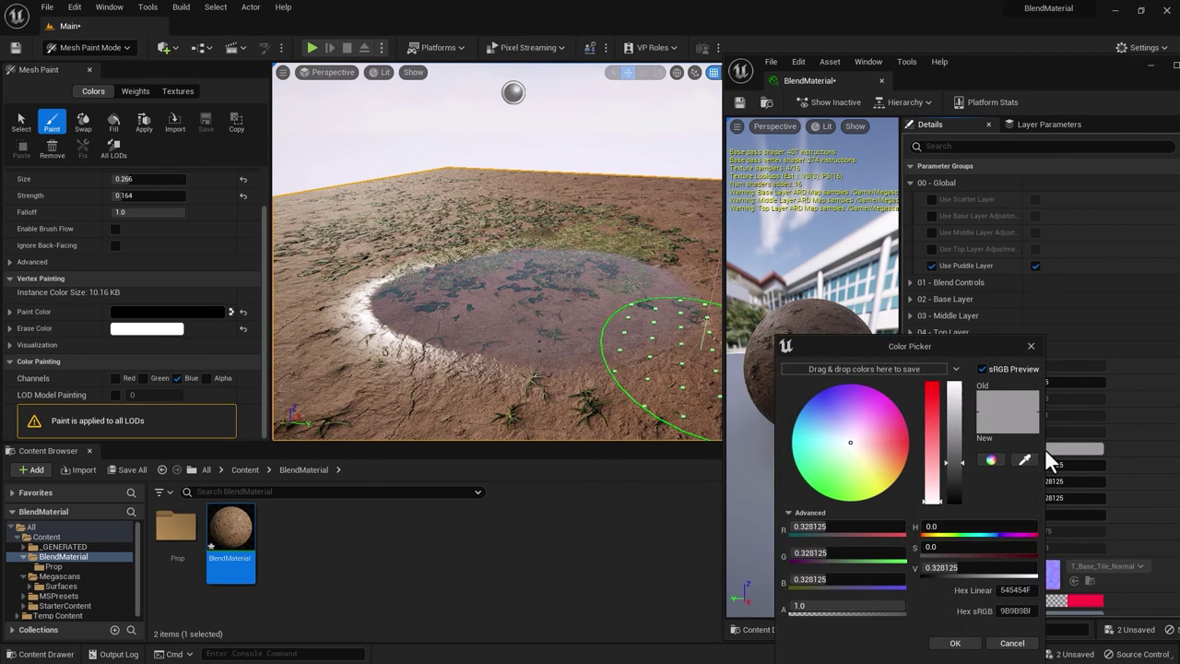
left_click_drag(859, 446, 818, 468)
left_click(955, 643)
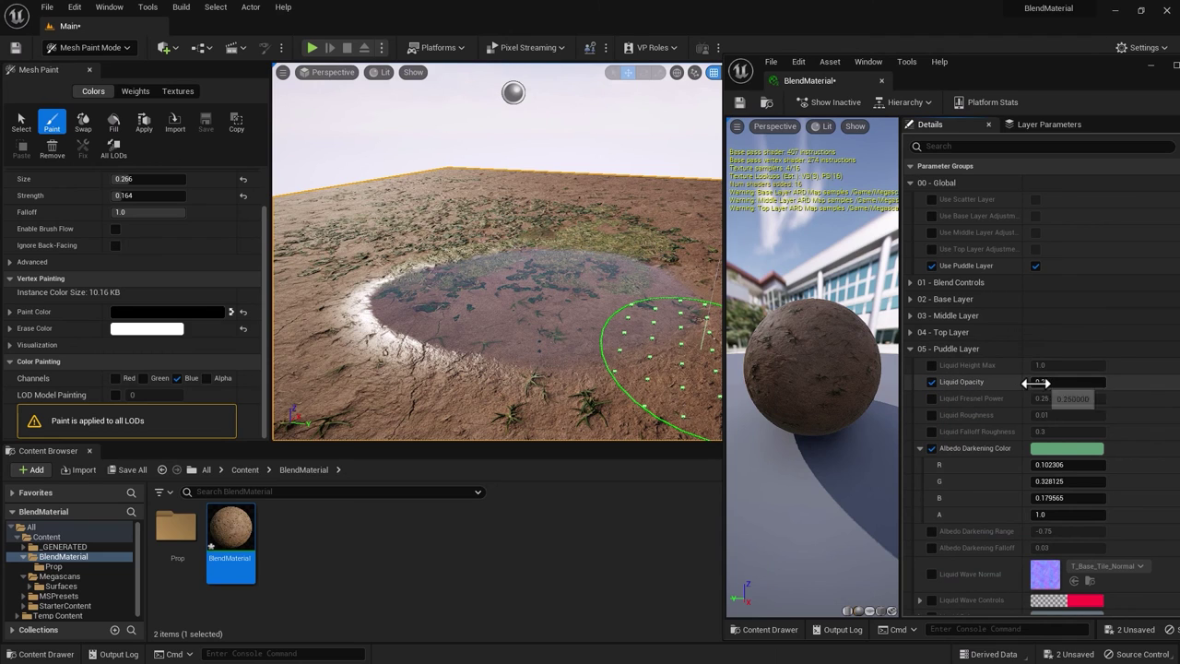
- Set Liquid Opacity to about 0.49 and Liquid Fresnel Power to 0.402
left_click_drag(1041, 382, 1097, 382)
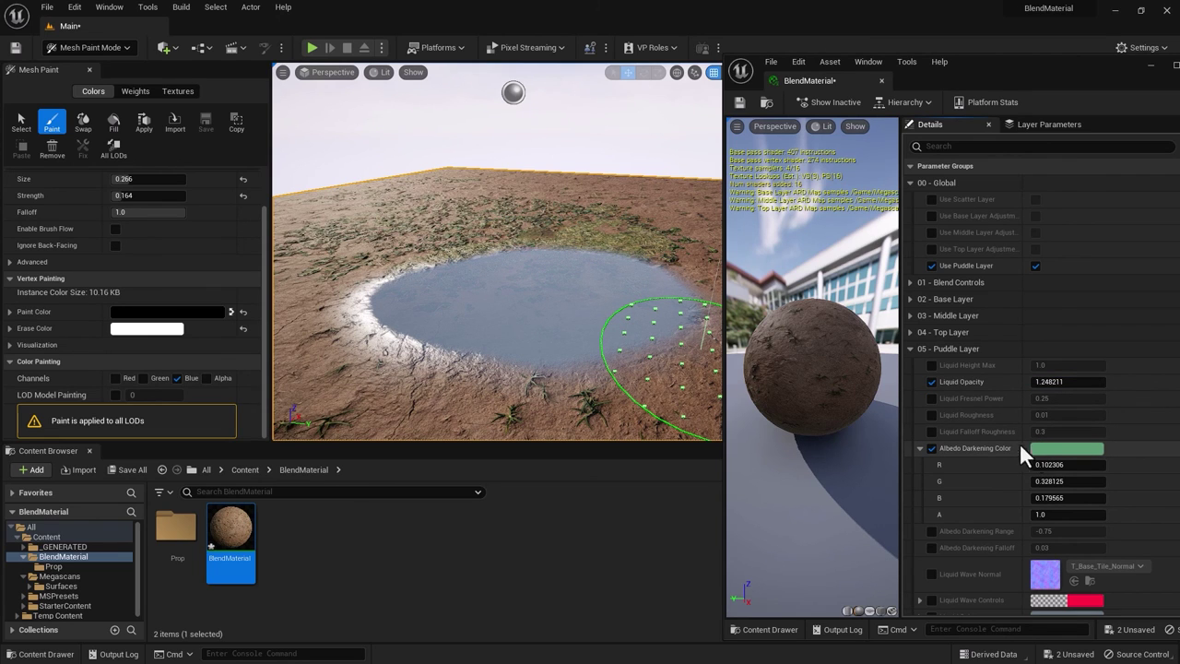
left_click_drag(1060, 381, 1042, 381)
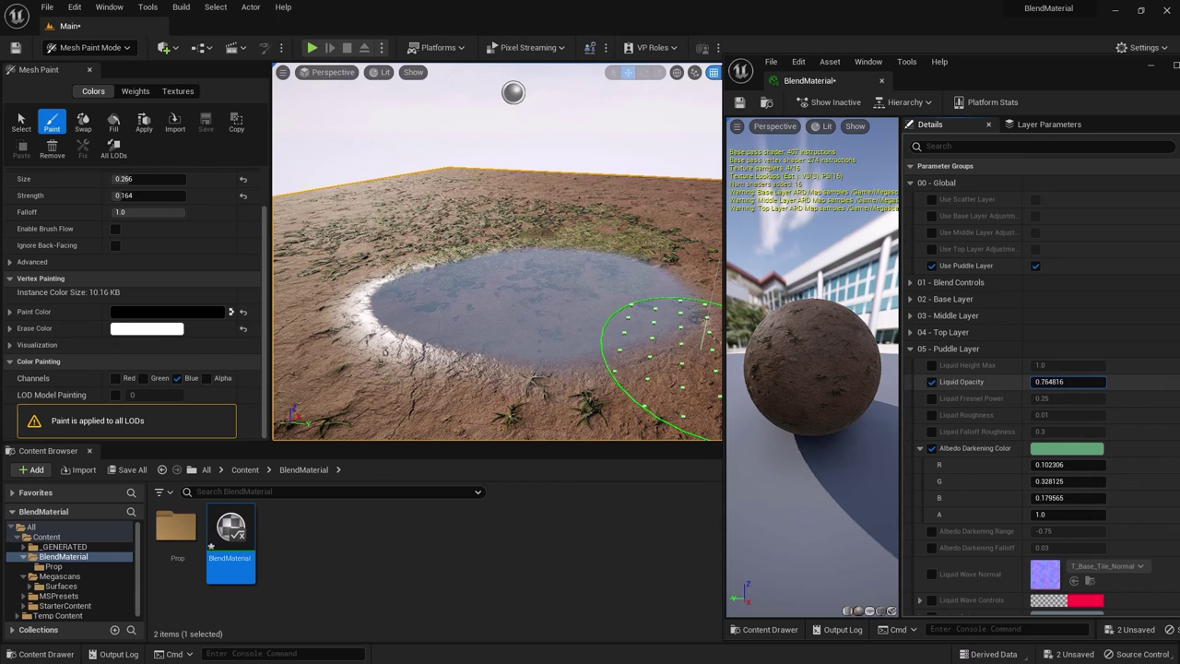
left_click(931, 398)
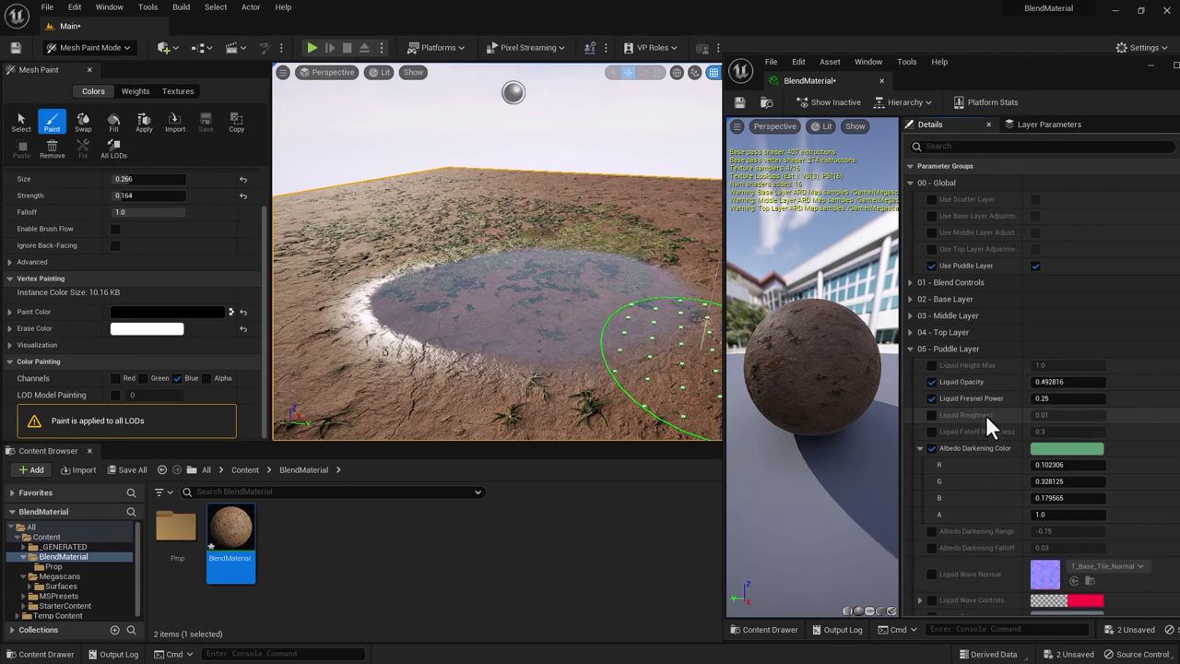
scroll(540, 329, "up", 2)
left_click_drag(1061, 398, 1069, 398)
scroll(514, 329, "up", 2)
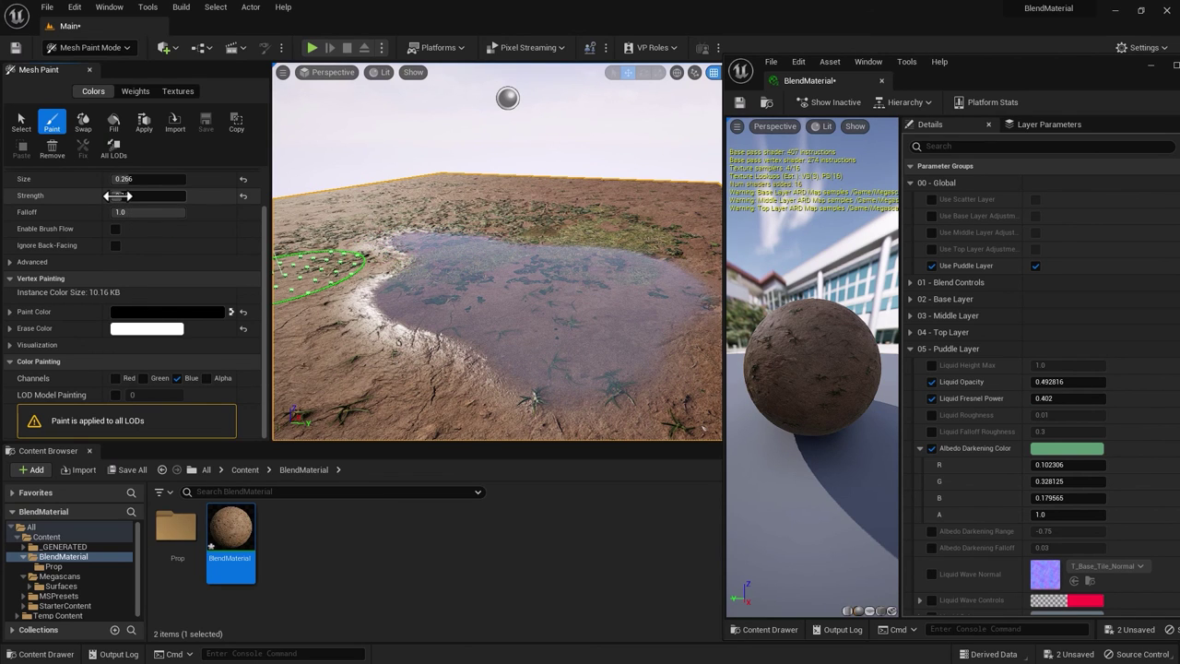
- Use brush strength 0.132 to extend the puddle over the ground on its left
key("Return")
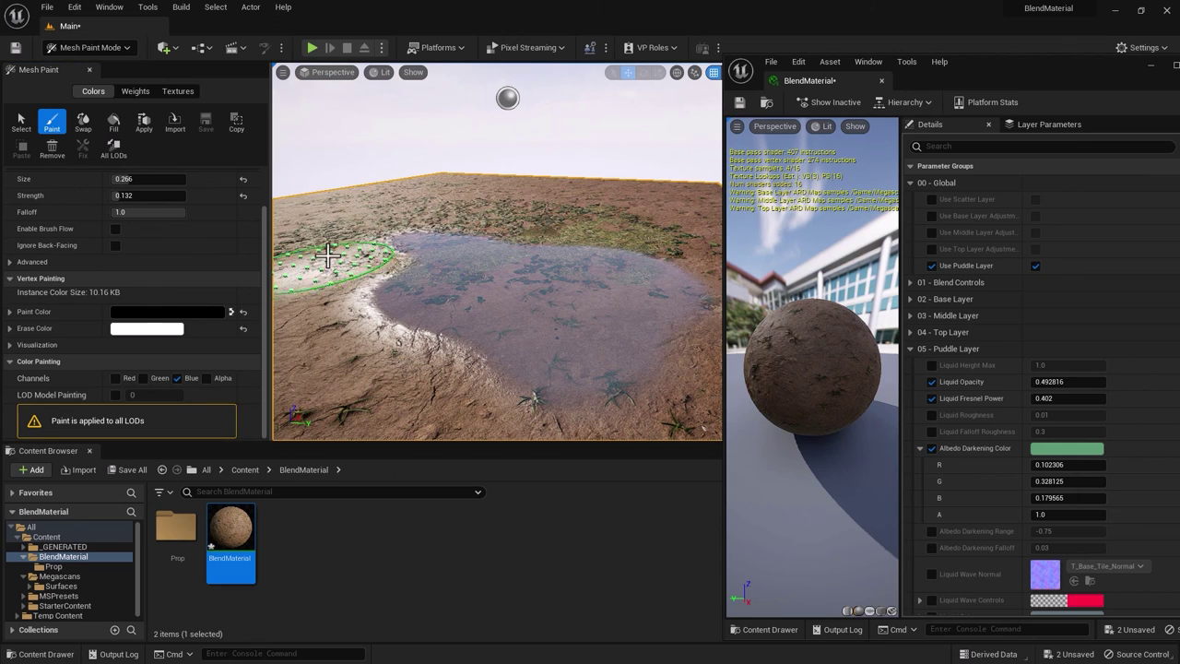
mouse_move(320, 256)
left_mouse_down()
mouse_move(310, 324)
mouse_move(311, 254)
mouse_move(323, 240)
mouse_move(364, 238)
mouse_move(330, 235)
mouse_move(357, 371)
mouse_move(365, 354)
mouse_move(402, 391)
mouse_move(274, 333)
left_mouse_up()
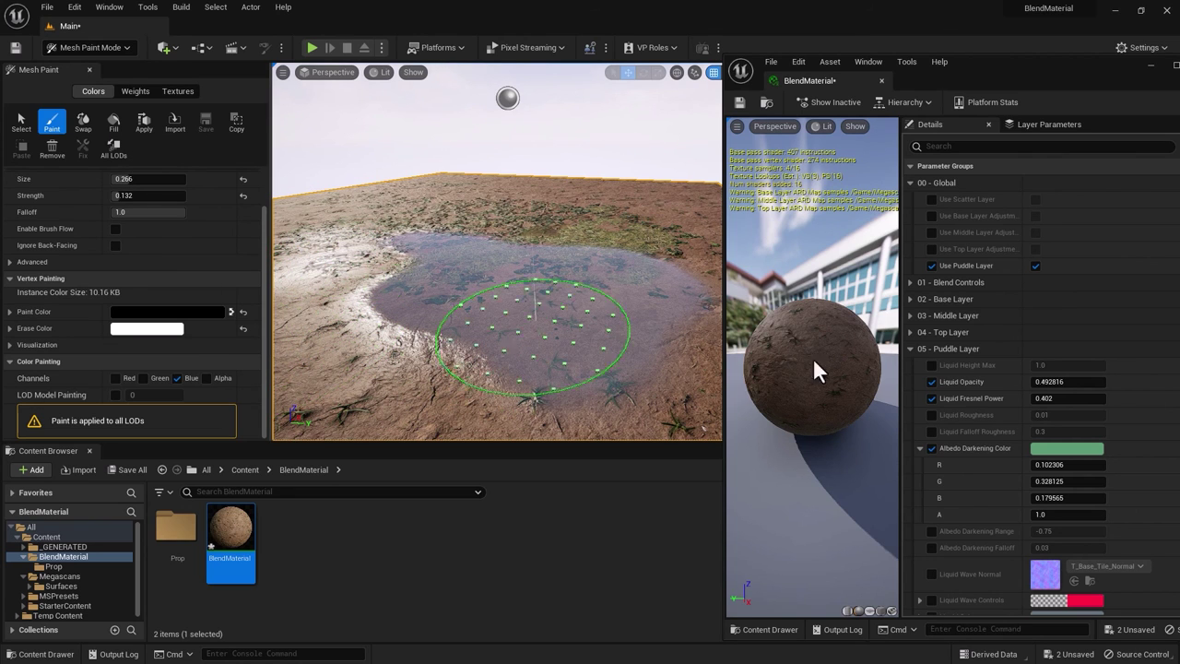
- Override Liquid Roughness to -0.246 and orbit the camera around the glossier puddle
left_click(931, 415)
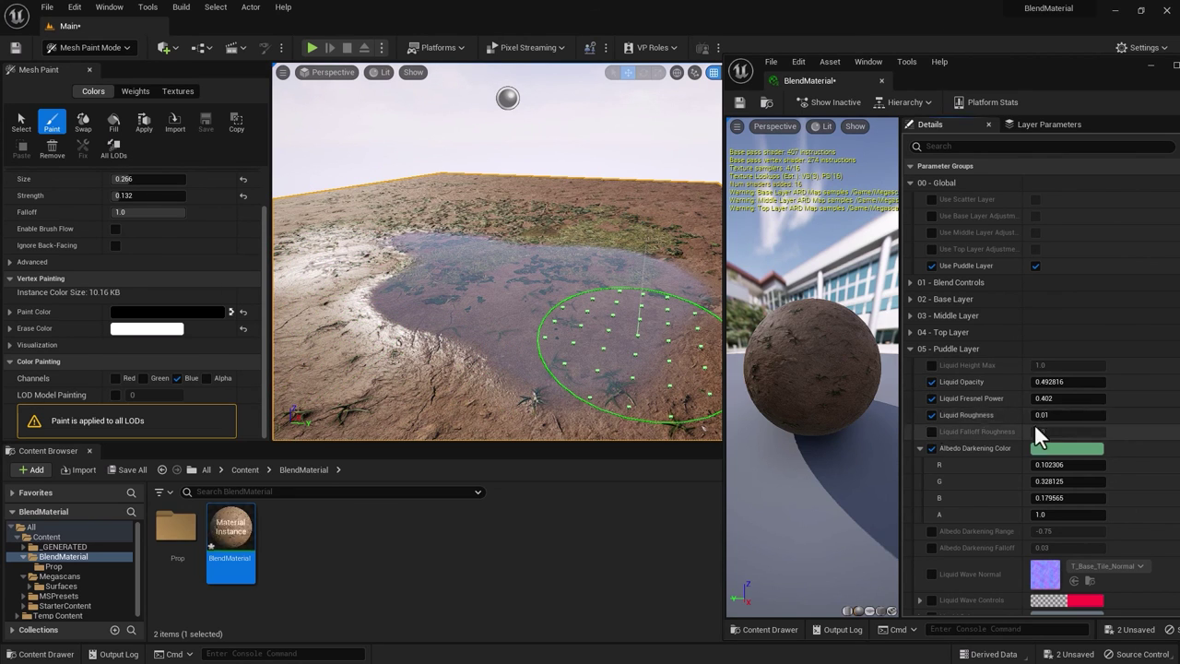
mouse_move(1067, 414)
left_mouse_down()
mouse_move(1097, 415)
mouse_move(1077, 414)
left_mouse_up()
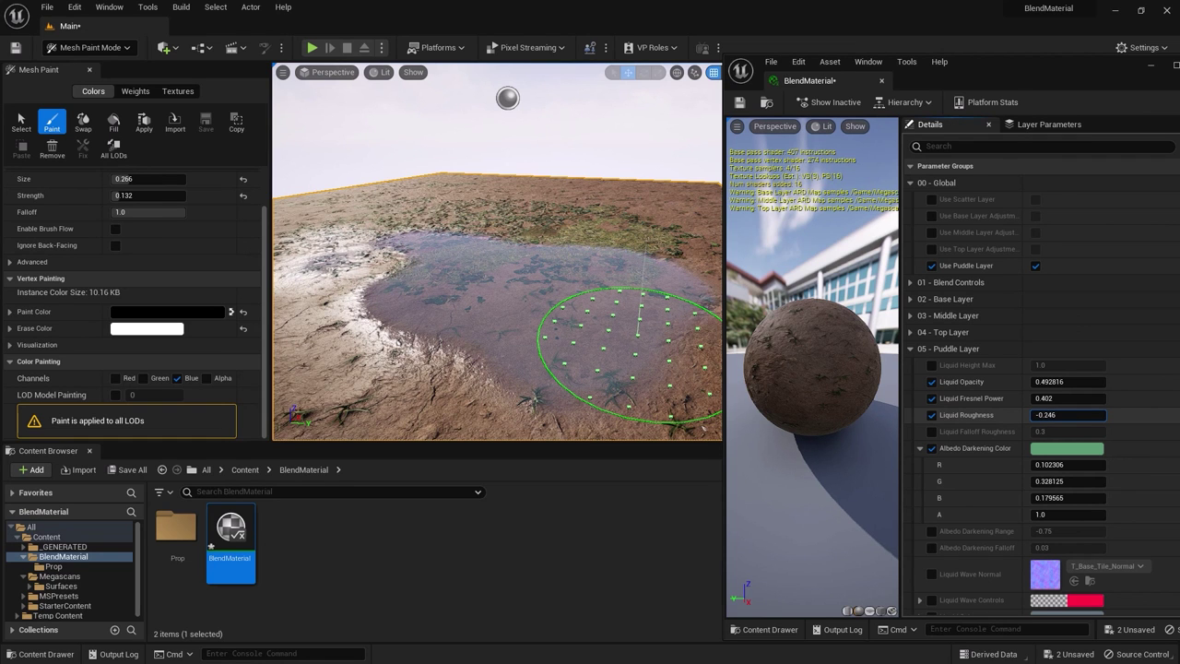
left_click_drag(553, 360, 397, 368)
mouse_move(392, 364)
right_mouse_down()
mouse_move(391, 323)
mouse_move(400, 366)
right_mouse_up()
mouse_move(427, 300)
right_mouse_down()
mouse_move(391, 346)
mouse_move(506, 298)
mouse_move(540, 341)
mouse_move(508, 393)
mouse_move(516, 327)
mouse_move(439, 323)
mouse_move(437, 387)
mouse_move(427, 342)
mouse_move(529, 370)
mouse_move(527, 298)
mouse_move(484, 367)
mouse_move(520, 291)
right_mouse_up()
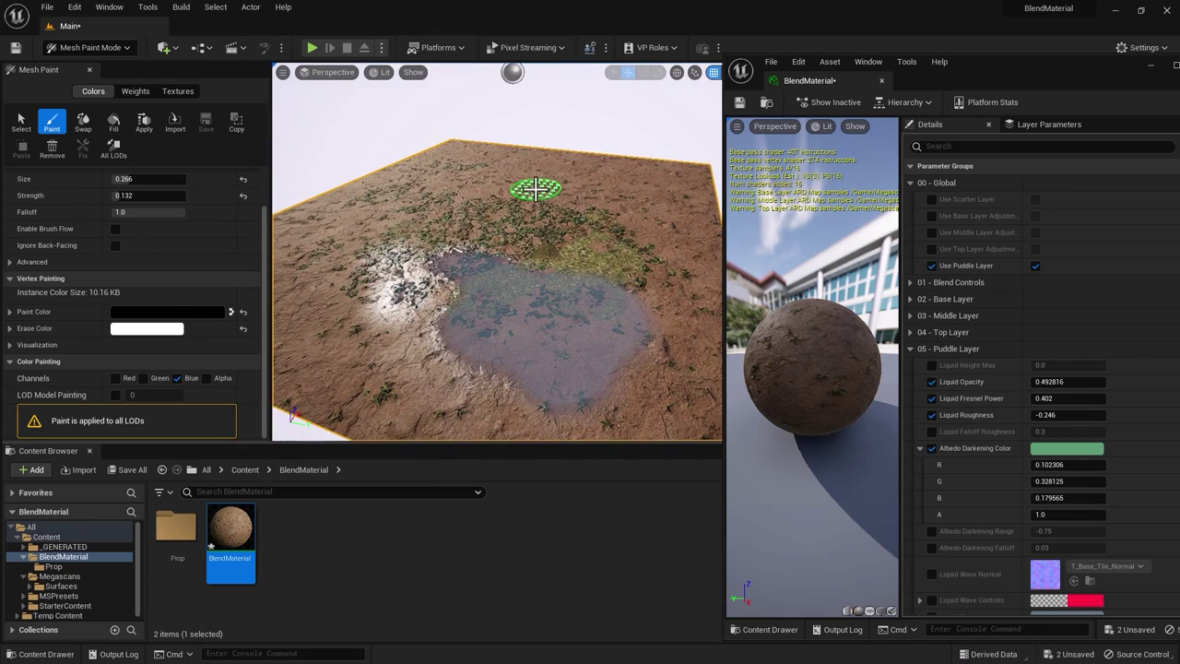
- Collapse the 05 - Puddle Layer group in the Details panel
left_click(911, 348)
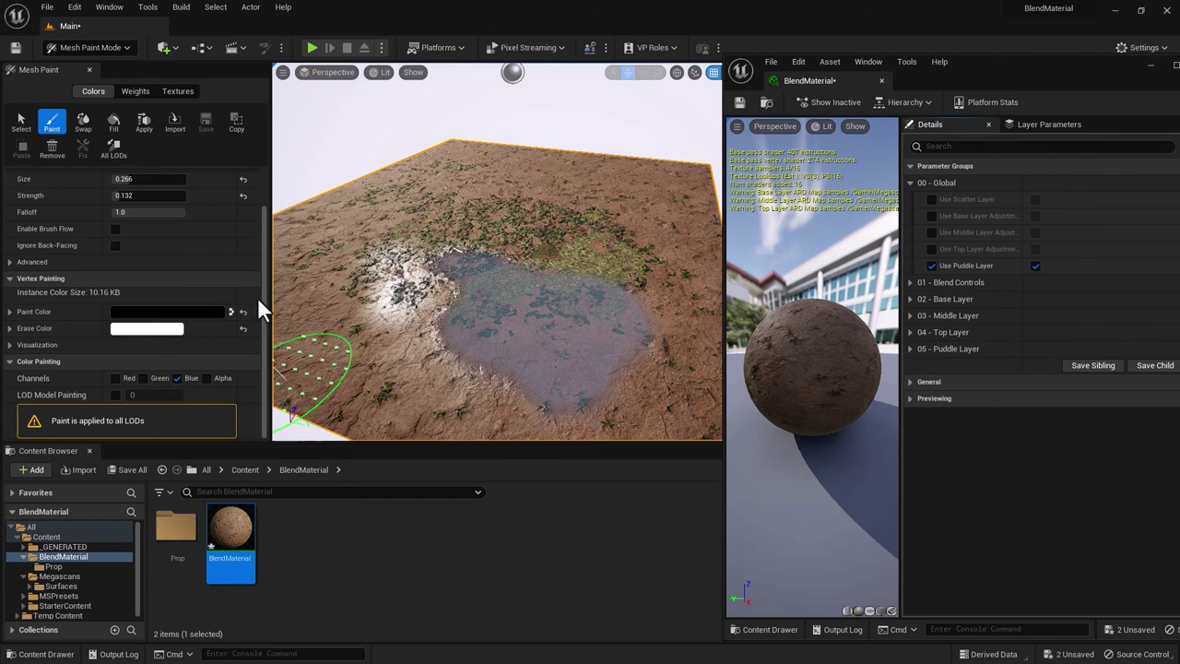